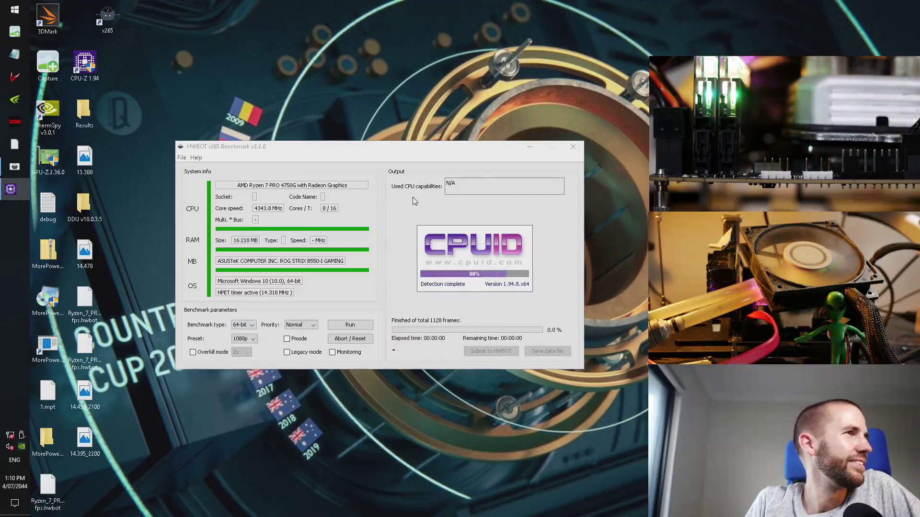
Step: Check the memory frequency and timings in CPU-Z, and close it
left_click(465, 181)
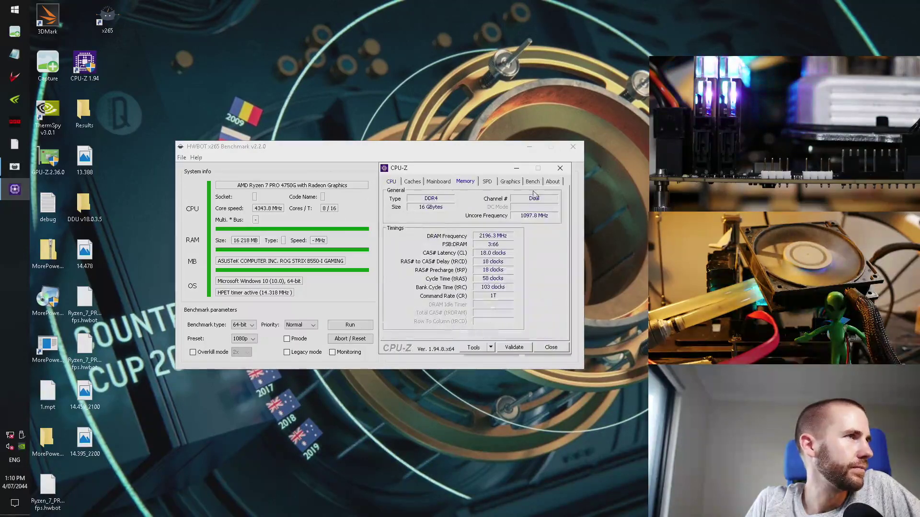
left_click(560, 168)
Step: Set the HWBOT x265 benchmark to Realtime priority and the 4k preset, and start the run
left_click(301, 325)
left_click(297, 363)
left_click_drag(323, 147, 294, 14)
left_click(215, 205)
left_click(216, 221)
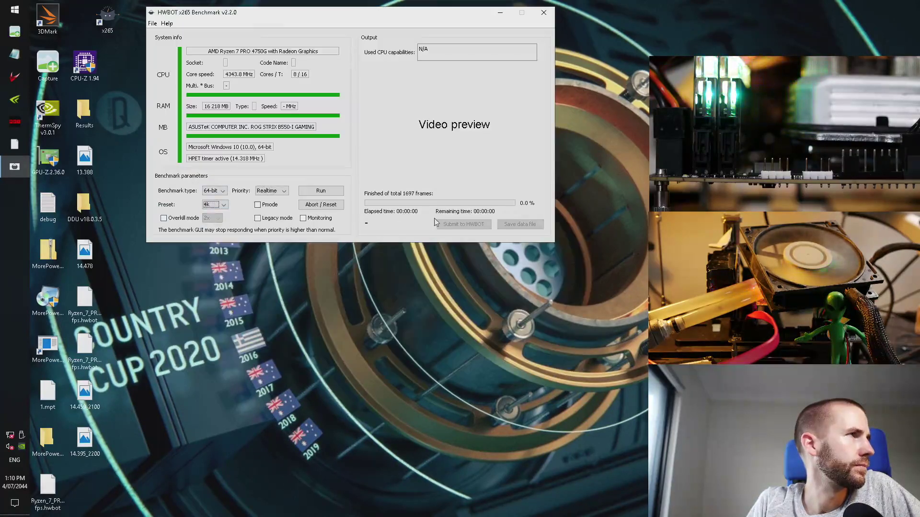
left_click(326, 192)
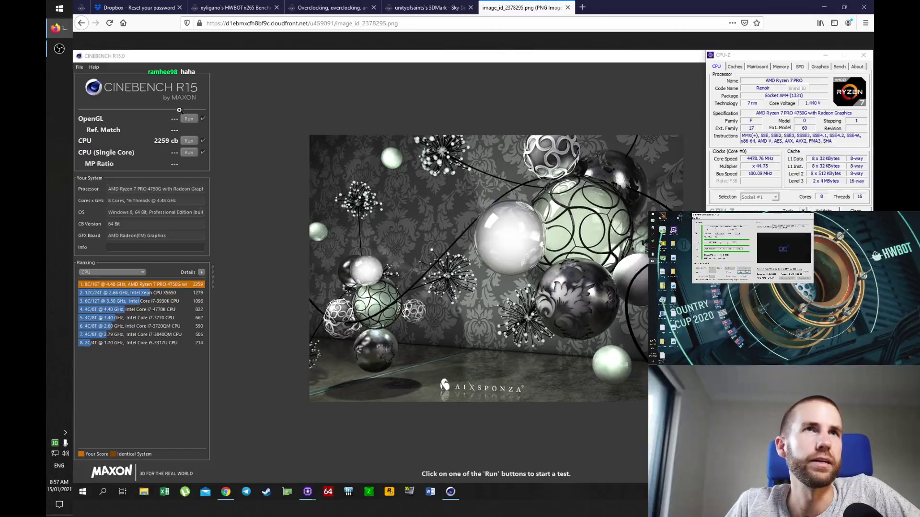
Step: Switch to the browser and open the AMD Ryzen 7 PRO 4750G page in a new tab from the 3DMark Sky Diver submission's CPU details
key("ctrl+shift+Tab")
key("ctrl+shift+Tab")
key("ctrl+shift+Tab")
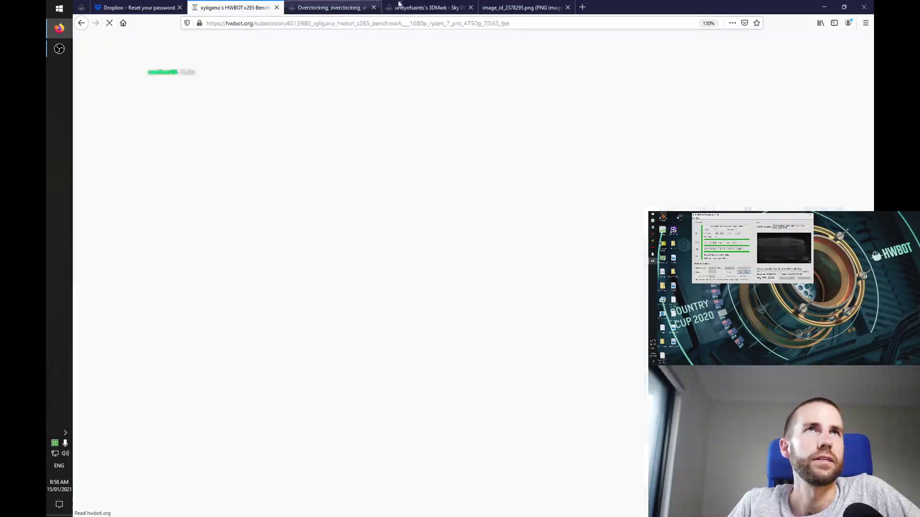
left_click(399, 4)
left_click(522, 7)
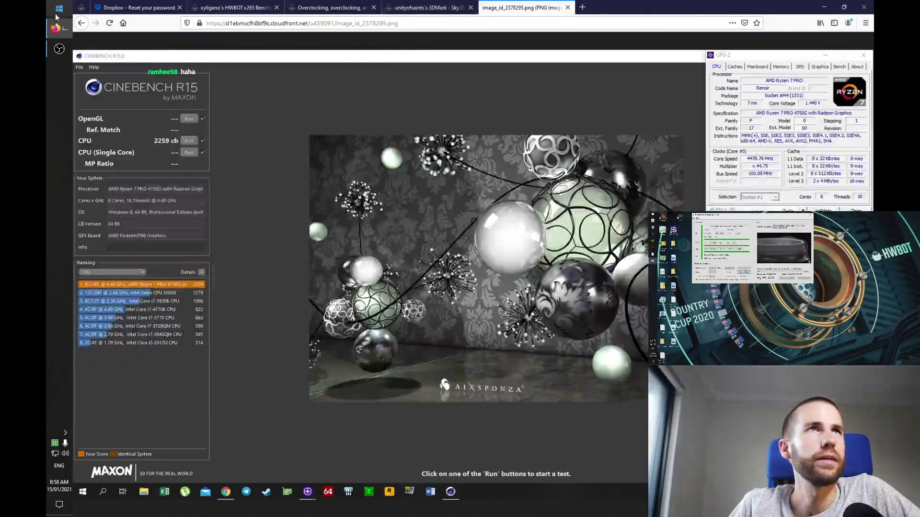
left_click(398, 5)
scroll(236, 71, "up", 5)
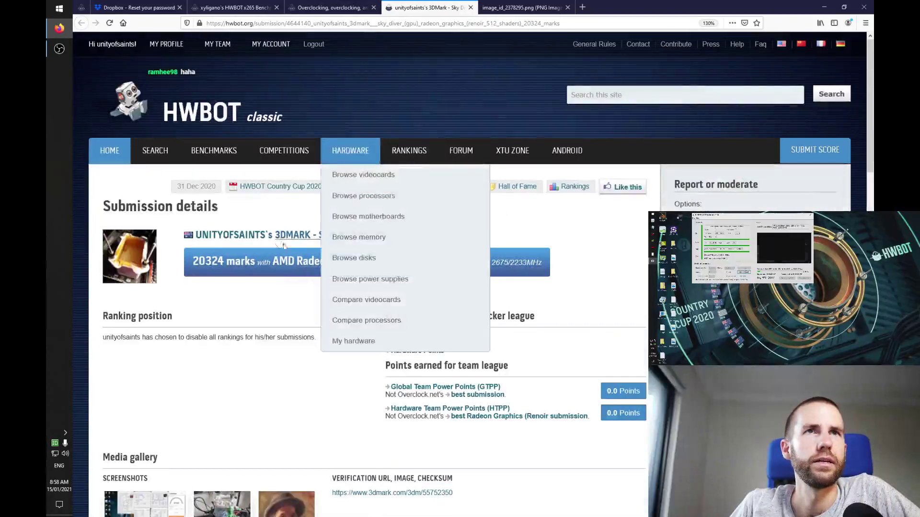
scroll(250, 255, "down", 10)
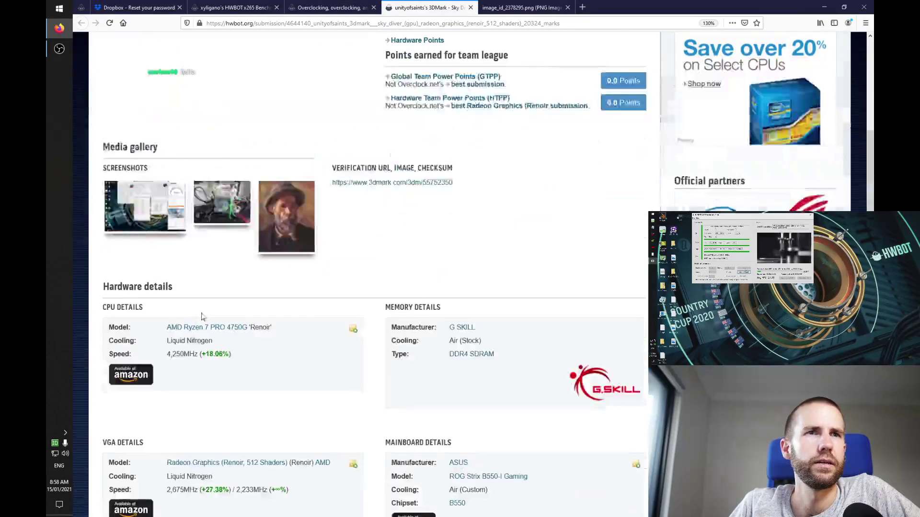
scroll(216, 145, "up", 2)
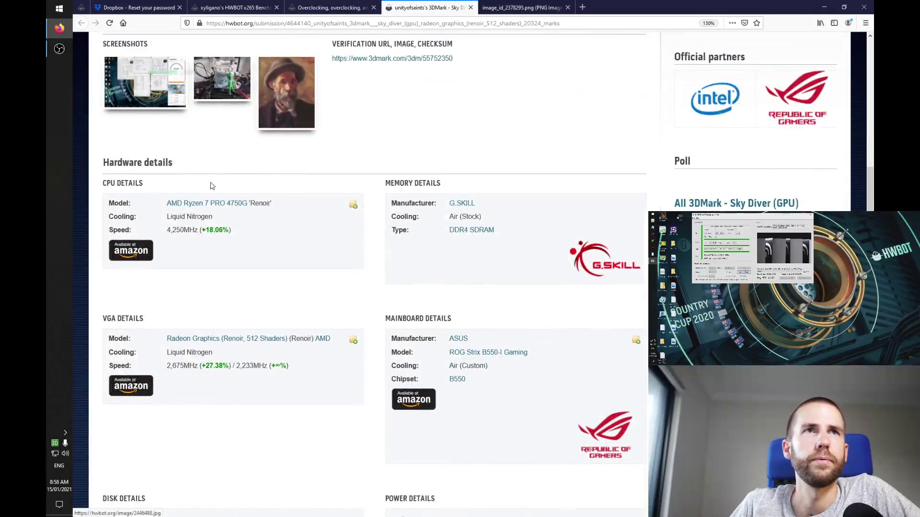
middle_click(211, 203)
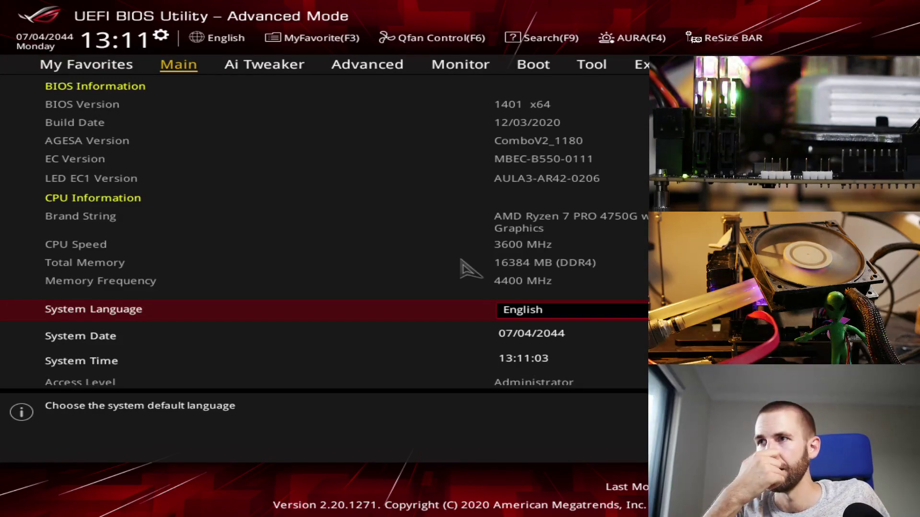
Step: Switch the VDDCR SOC Voltage to Manual mode among the BIOS overclocking settings
key("Right")
key("Right")
key("Left")
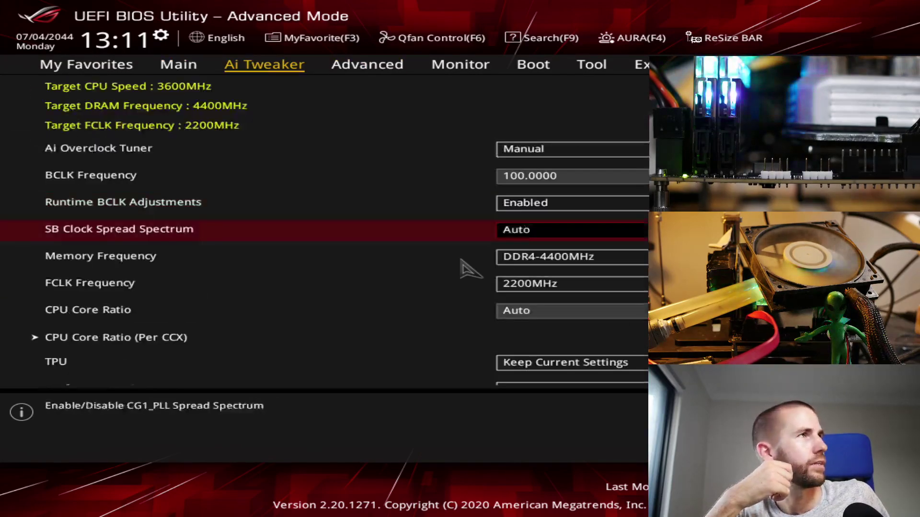
key("Down")
key("Down")
key("Down")
key("Down")
key("Down")
key("Down")
key("Down")
key("Down")
key("Down")
key("Down")
key("Down")
key("Down")
key("Down")
key("Down")
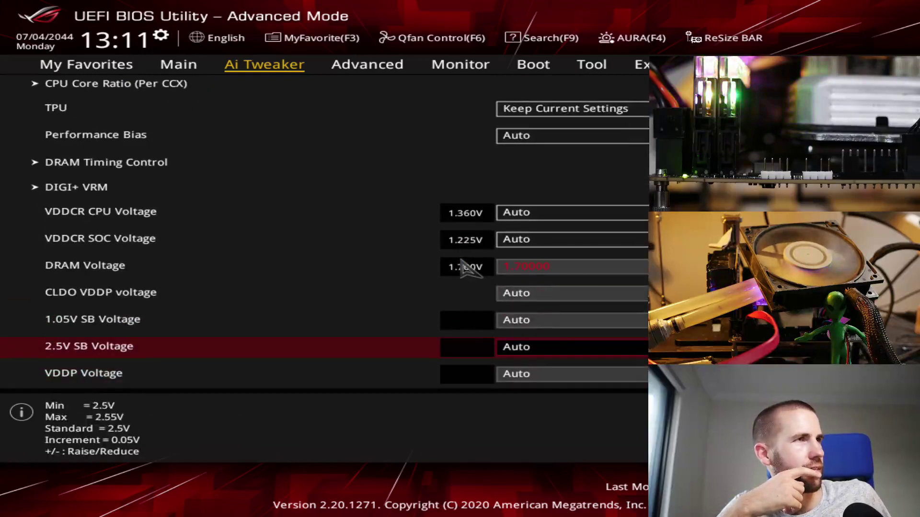
key("Up")
key("Up")
key("Up")
key("Up")
key("Up")
key("Up")
key("Down")
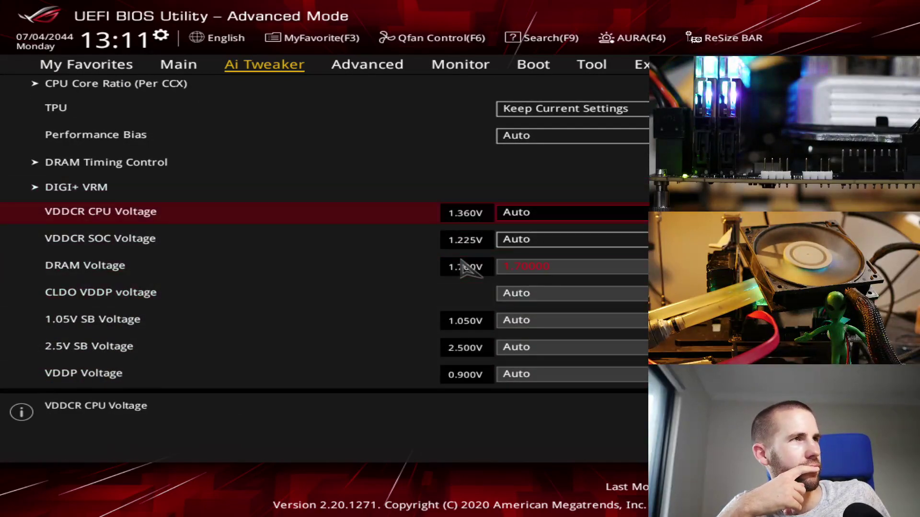
key("Down")
key("Return")
key("Down")
key("Return")
Step: Set the VDDCR SOC Voltage Override to 1.25 V
key("Down")
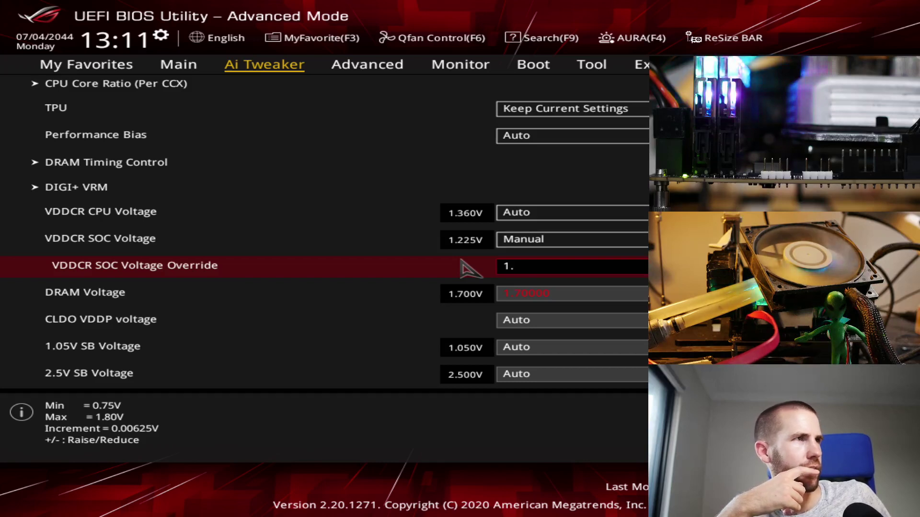
type("1.25")
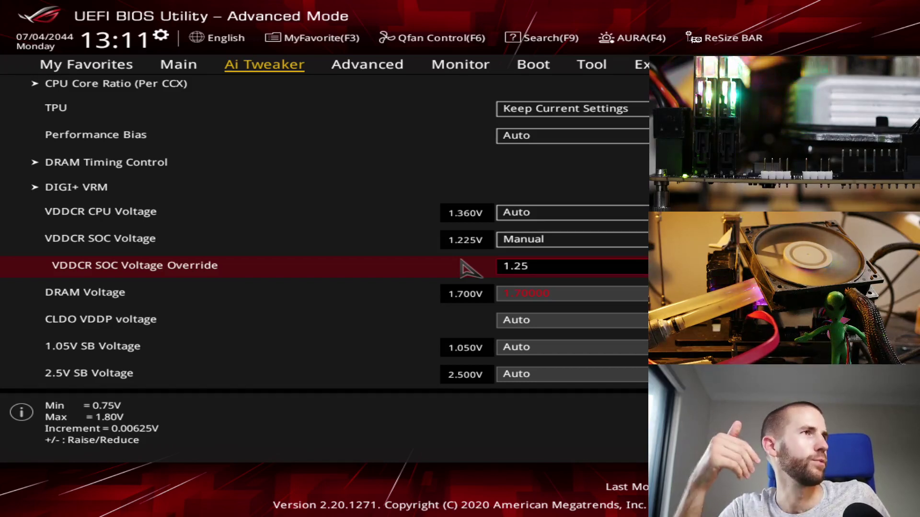
key("Return")
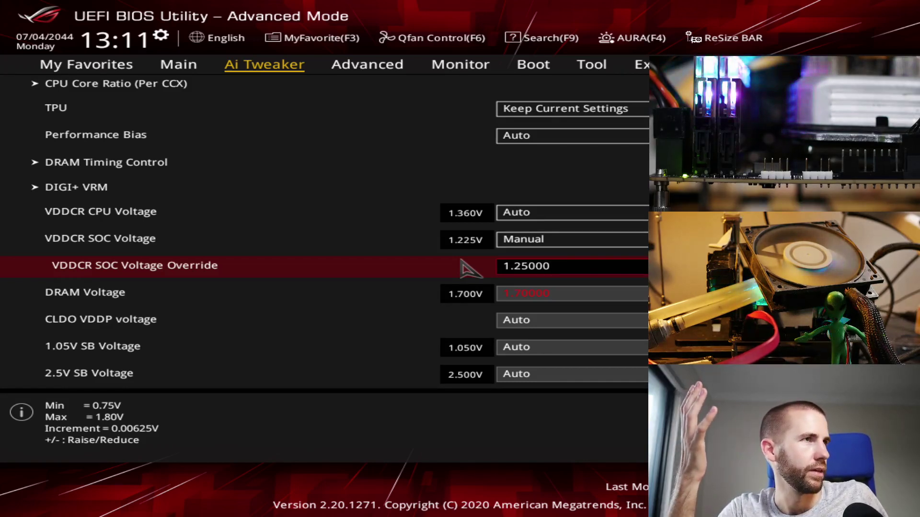
Step: Save the BIOS changes and restart, and get past the Windows Recovery screen to boot the desktop
key("F10")
key("Return")
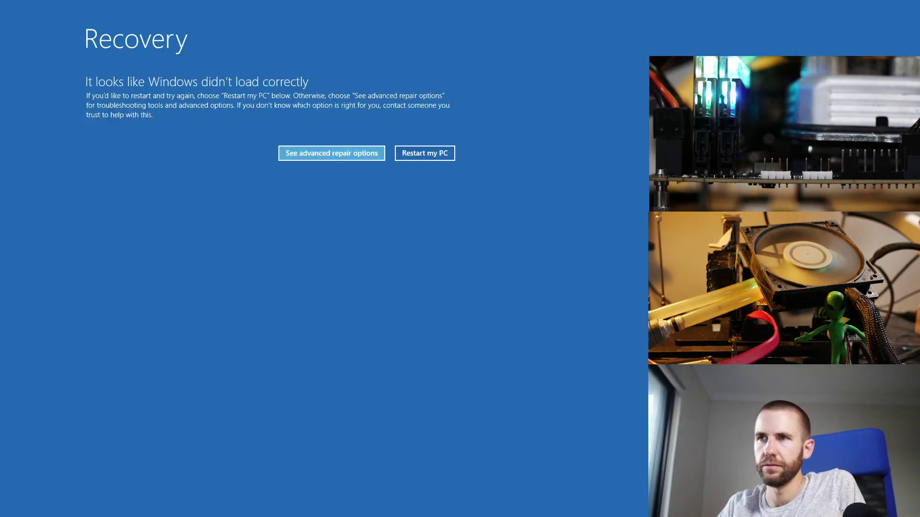
key("Return")
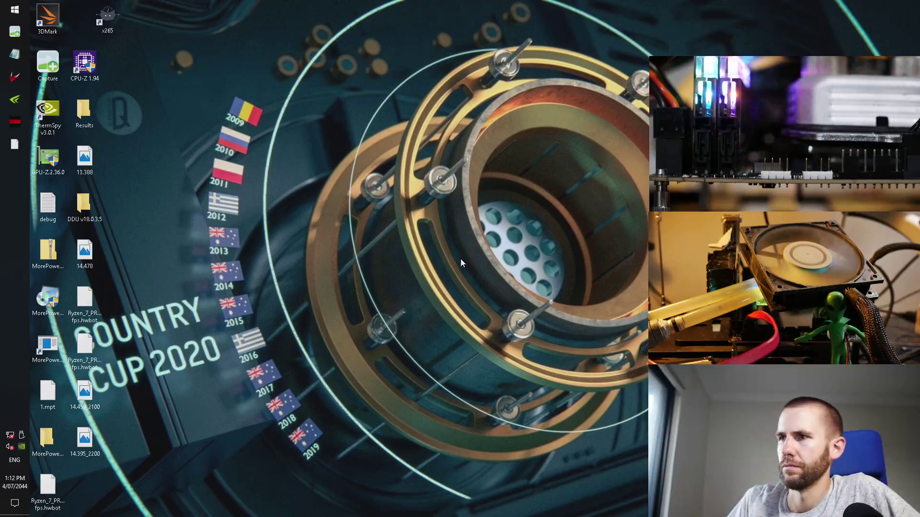
Step: Launch CPU-Z, dismiss the missing-file error, check the voltages in TurboV Core, and close TurboV Core
double_click(85, 64)
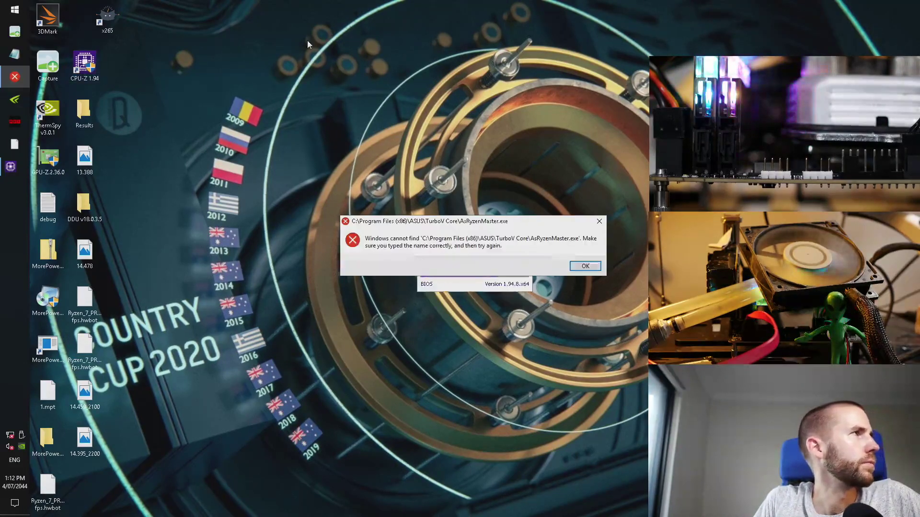
left_click(588, 266)
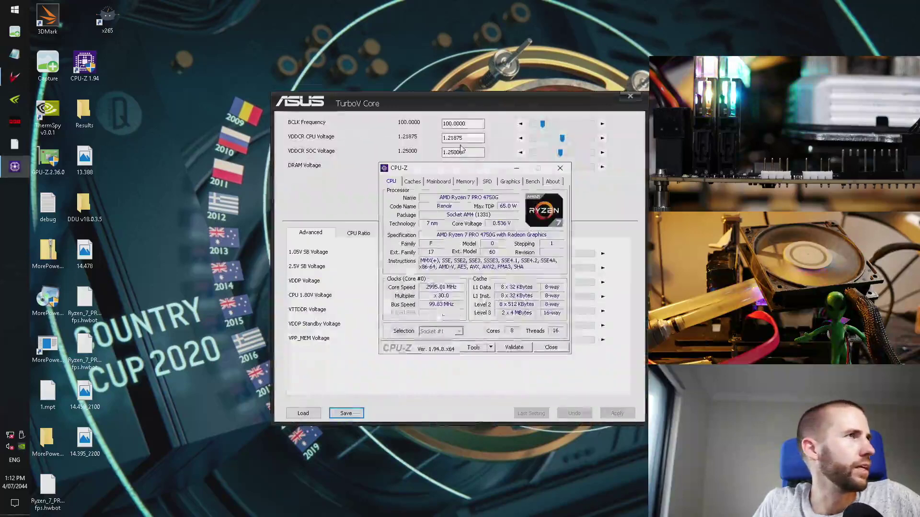
left_click_drag(464, 107, 312, 134)
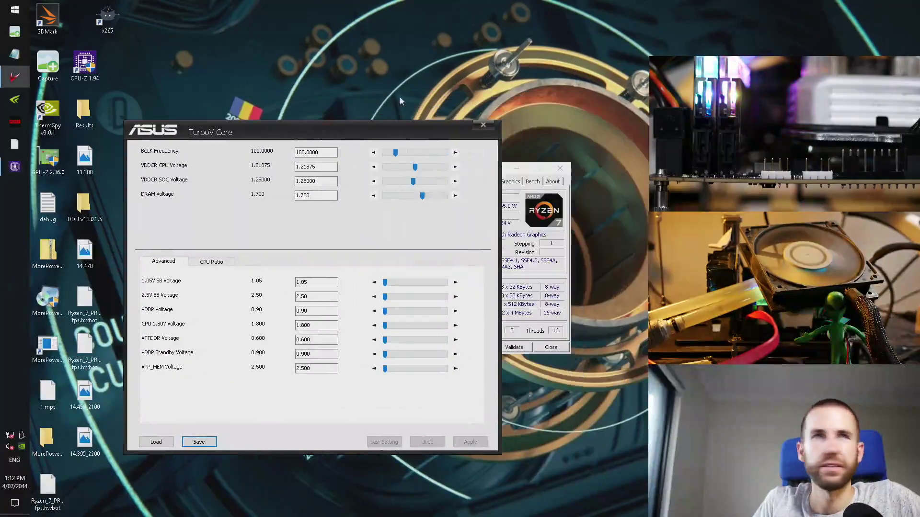
left_click(483, 125)
Step: Move the CPU-Z window clear, review its memory details after the voltage change, and close it
left_click_drag(470, 167, 353, 138)
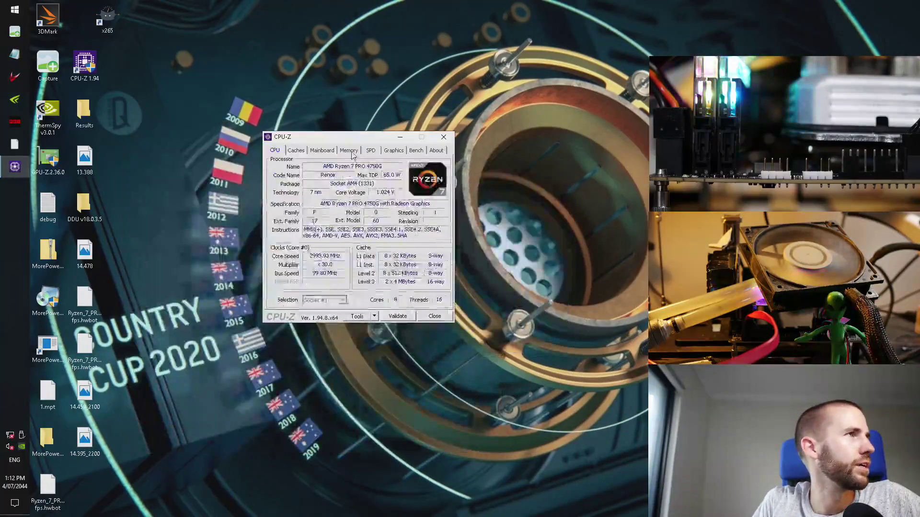
left_click(349, 150)
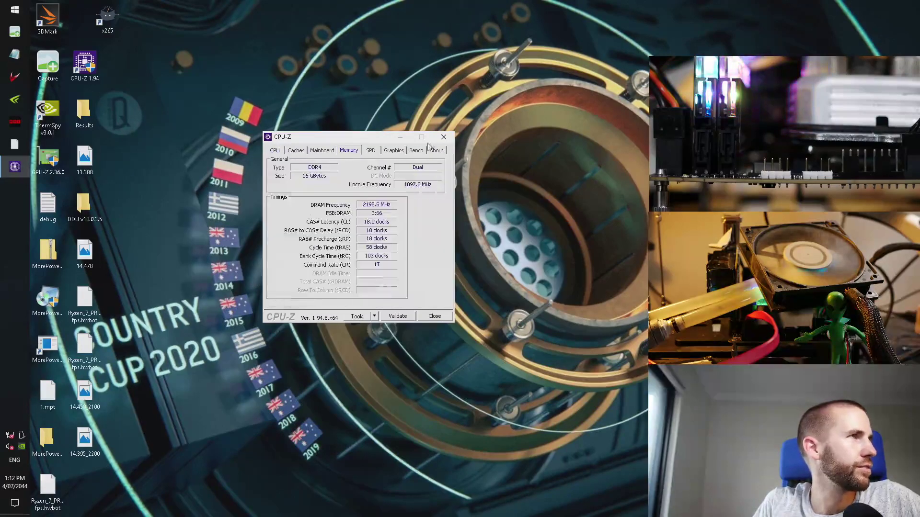
left_click(443, 137)
Step: Launch the HWBOT x265 benchmark, choose the 4k preset and Realtime priority, and start the run
double_click(107, 17)
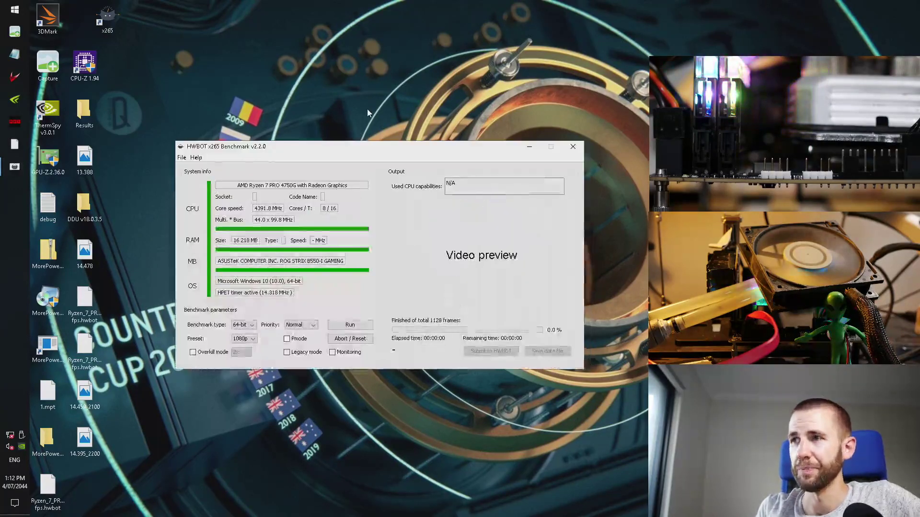
left_click_drag(327, 152, 263, 107)
left_click(180, 293)
left_click(181, 310)
left_click(237, 278)
left_click(238, 320)
left_click(286, 278)
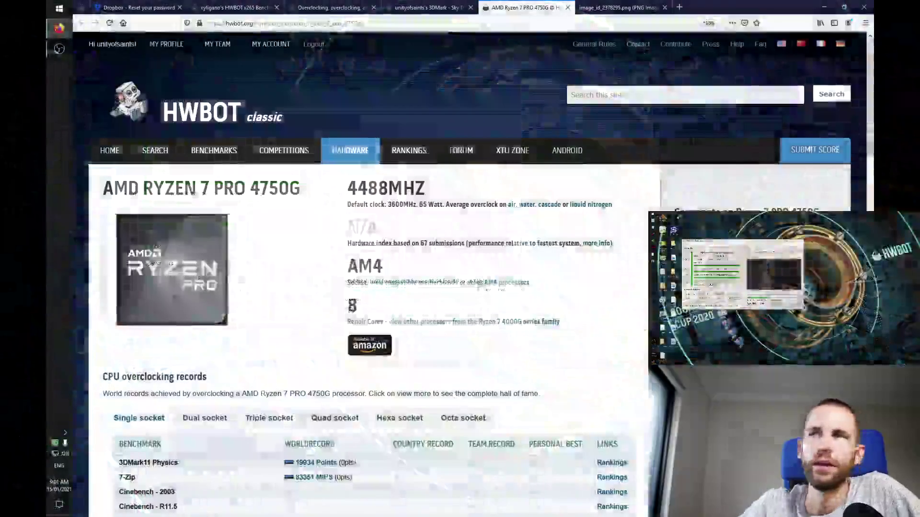
Step: Browse the Ryzen 7 PRO 4750G records on HWBOT and open the Cinebench R11.5 with BenchMate submission in a new tab
scroll(364, 268, "down", 4)
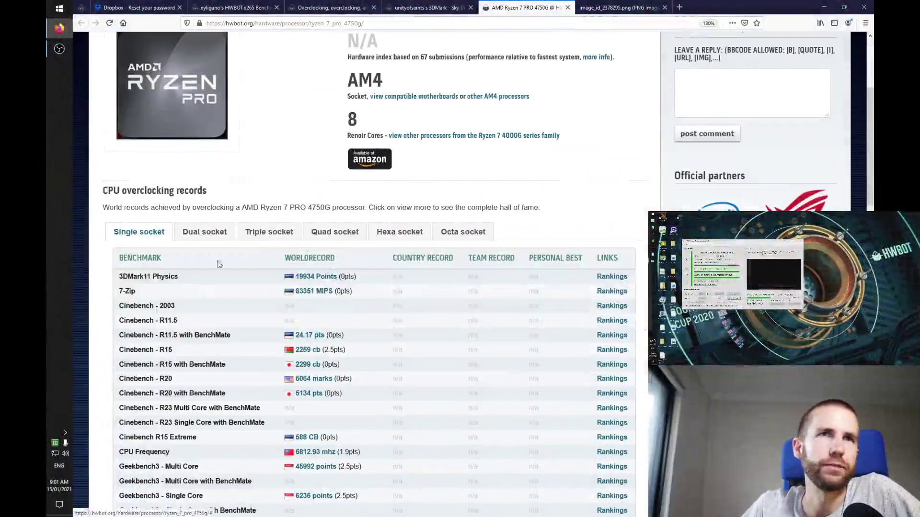
left_click_drag(433, 312, 286, 290)
scroll(286, 291, "down", 3)
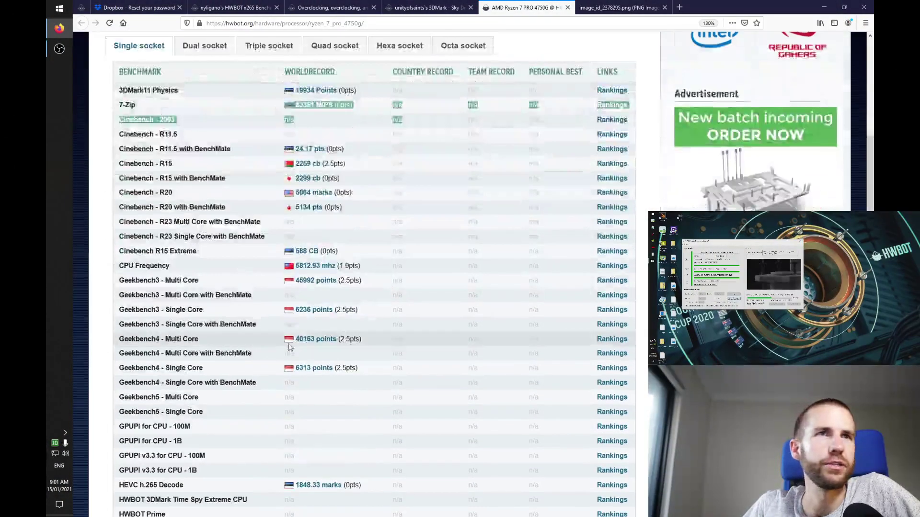
left_click(299, 139)
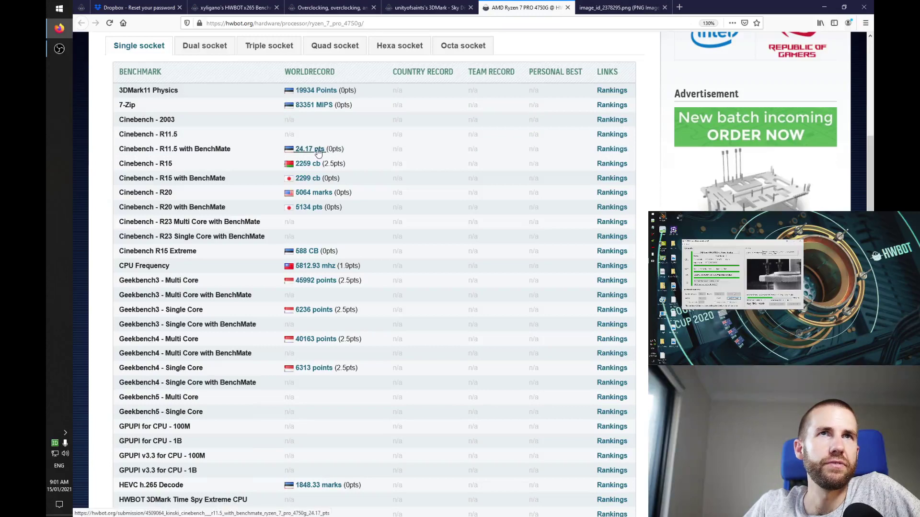
middle_click(318, 153)
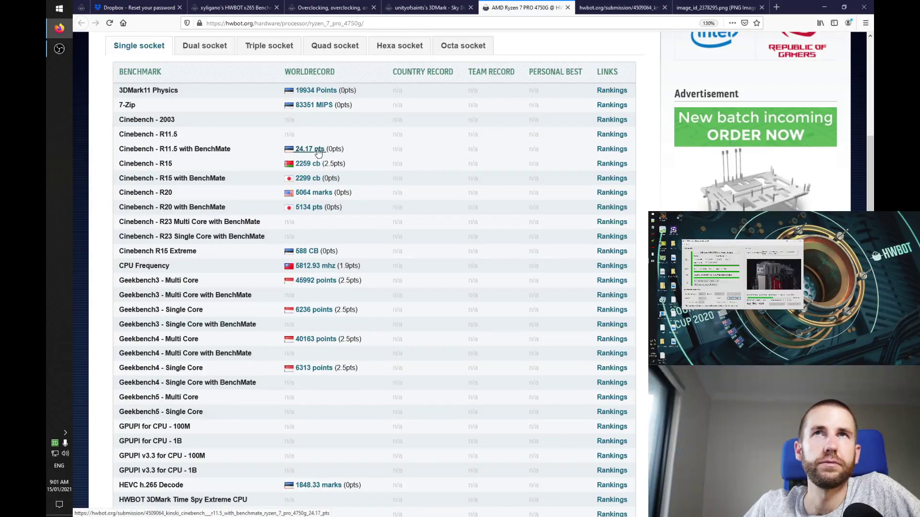
left_click(608, 3)
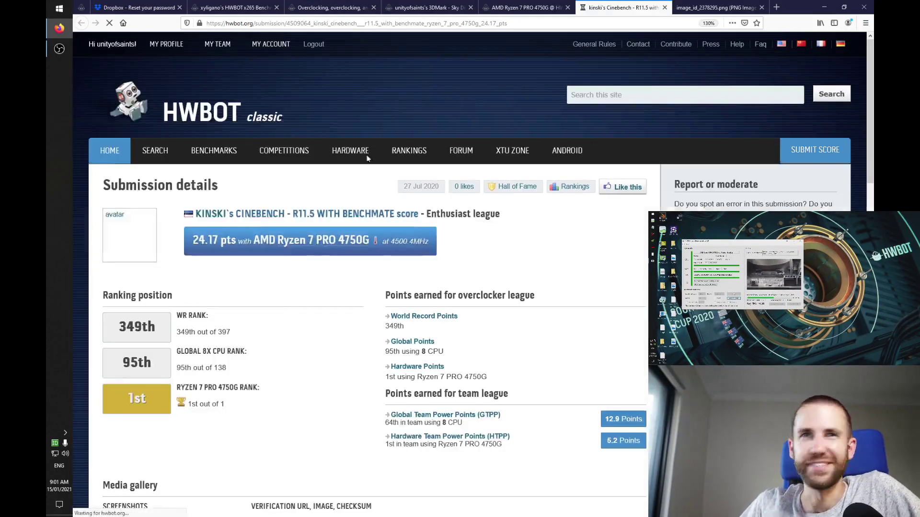
Step: Examine the Cinebench R11.5 submission's hardware details and full-size result screenshot, and return to the Ryzen 7 PRO 4750G records page
scroll(354, 232, "down", 5)
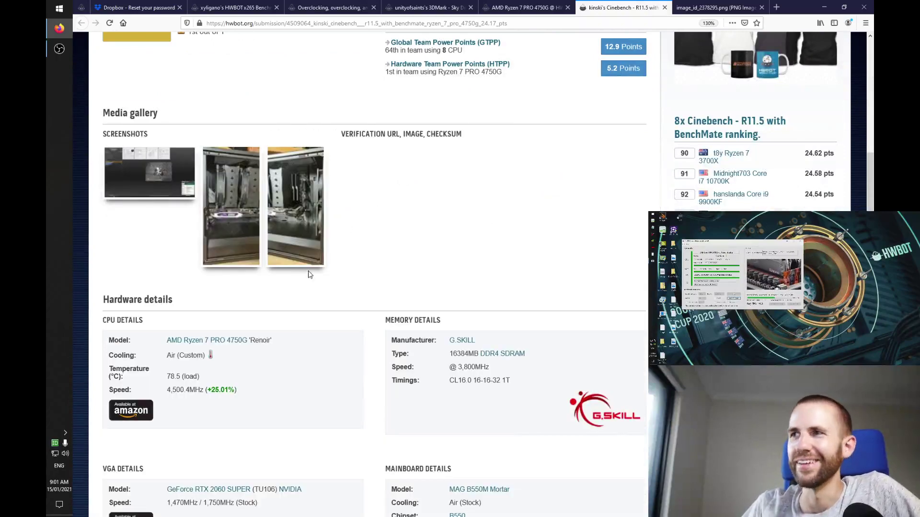
left_click(153, 193)
scroll(417, 234, "down", 4)
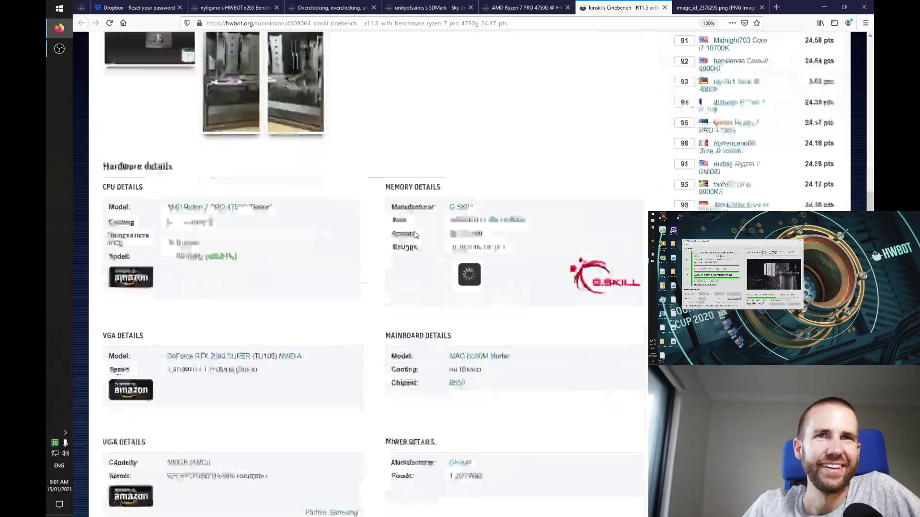
scroll(416, 234, "up", 4)
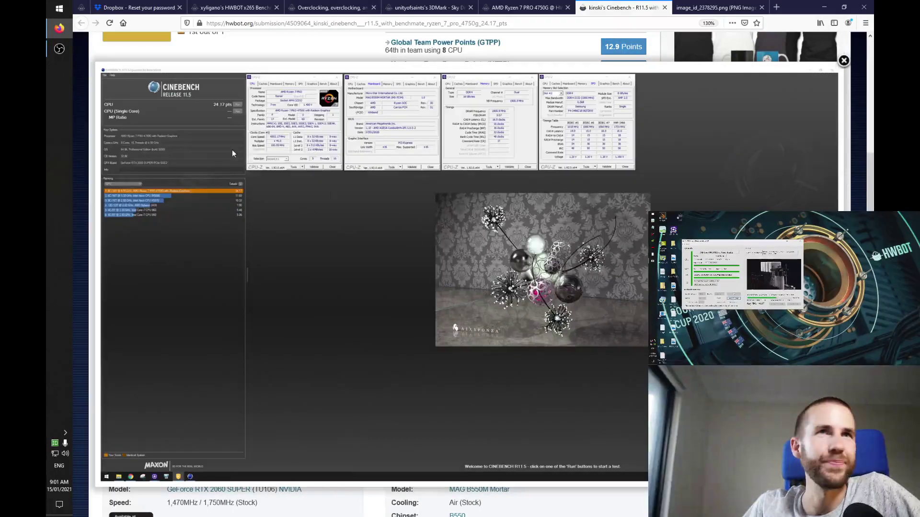
left_click(232, 153)
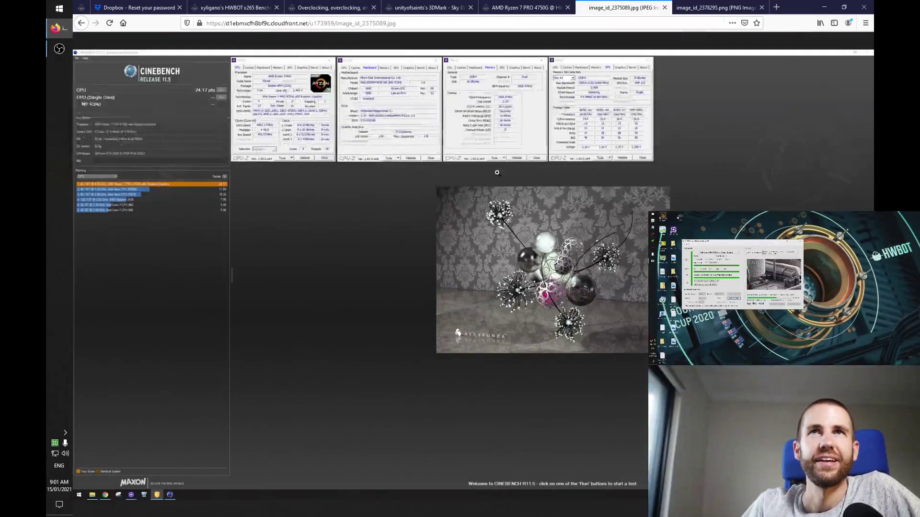
left_click(499, 173)
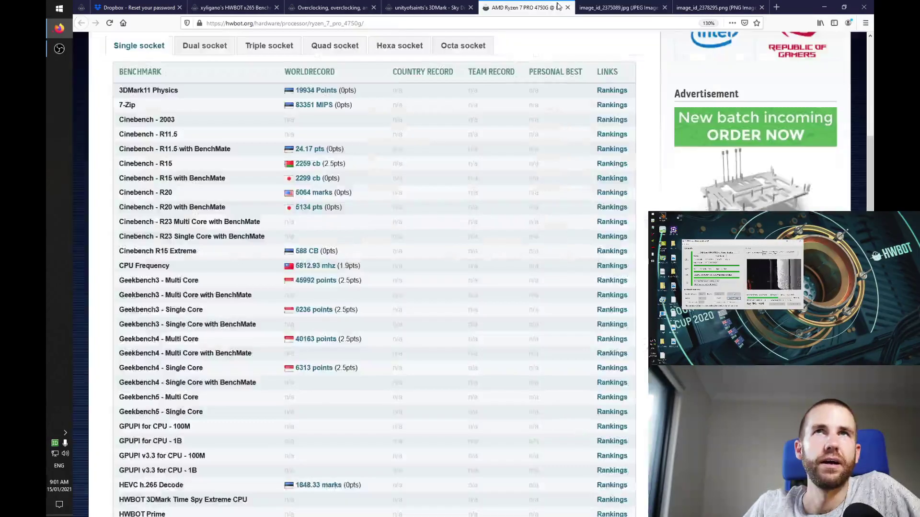
left_click(522, 8)
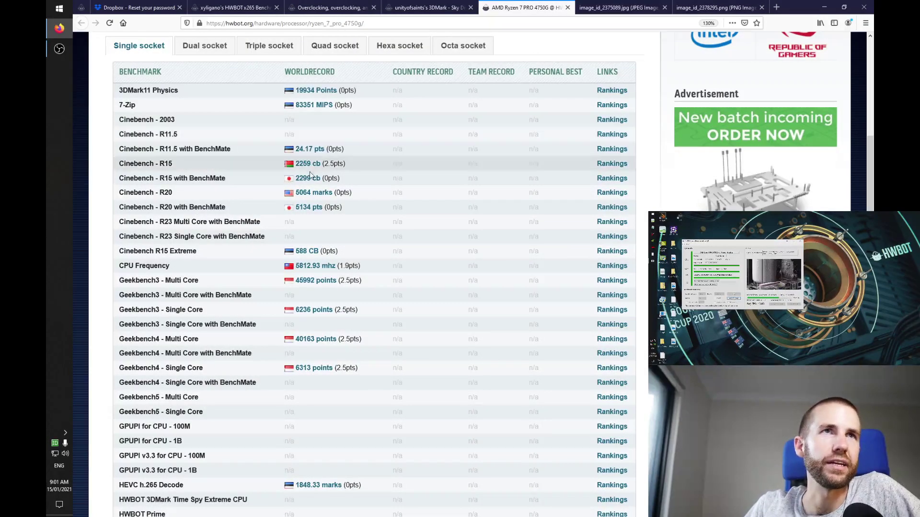
Step: Open the Geekbench3 Multi Core record from the Ryzen 7 PRO 4750G list and view its result screenshot at full size
scroll(374, 287, "down", 2)
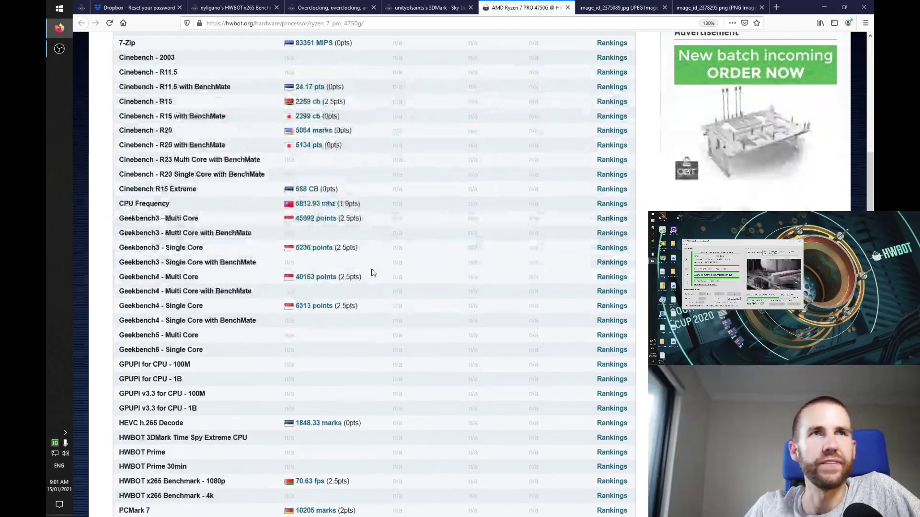
middle_click(316, 218)
left_click(565, 8)
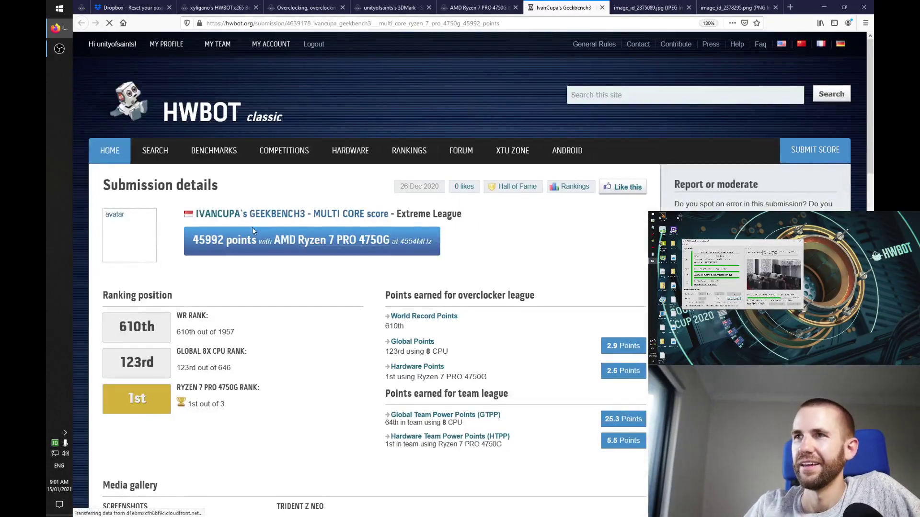
scroll(277, 216, "down", 8)
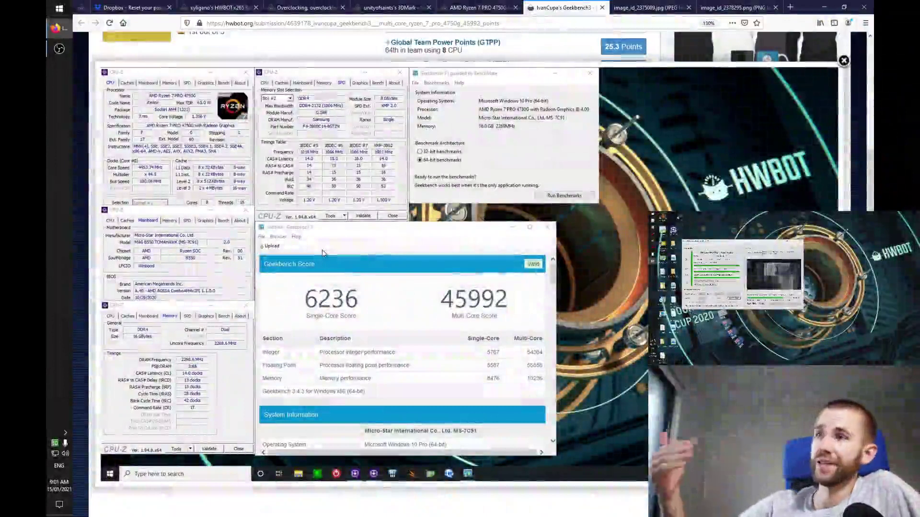
right_click(329, 175)
left_click(348, 181)
left_click(366, 280)
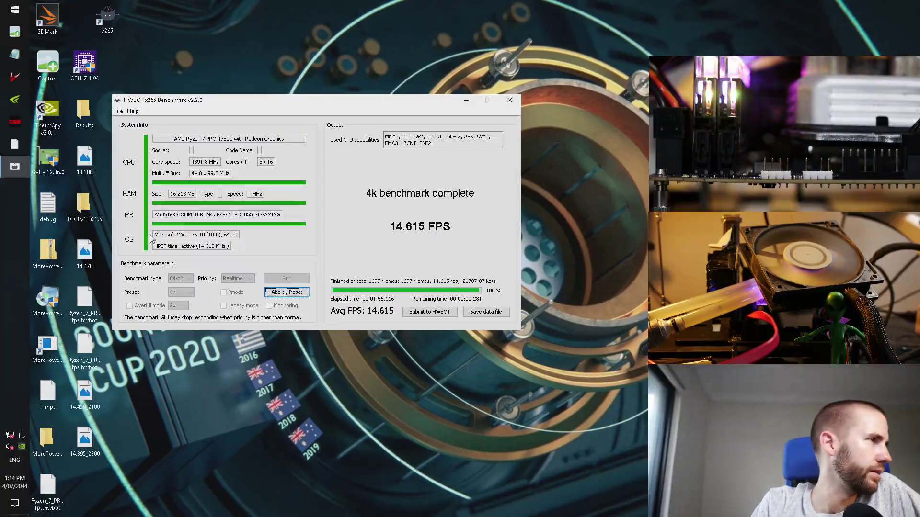
Step: Move the finished x265 benchmark window aside, review the earlier result screenshot 14.395_2200.png, and close it
left_click_drag(274, 99, 670, 5)
double_click(84, 440)
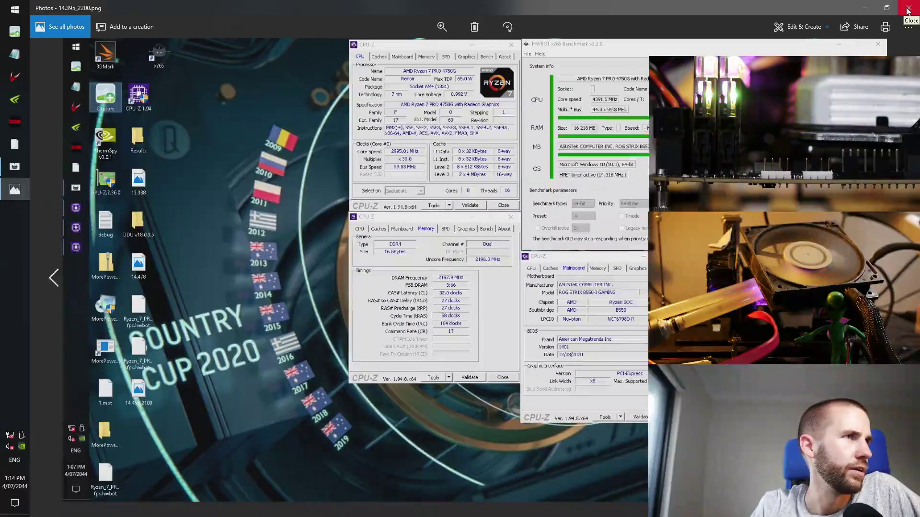
left_click(907, 10)
left_click(151, 256)
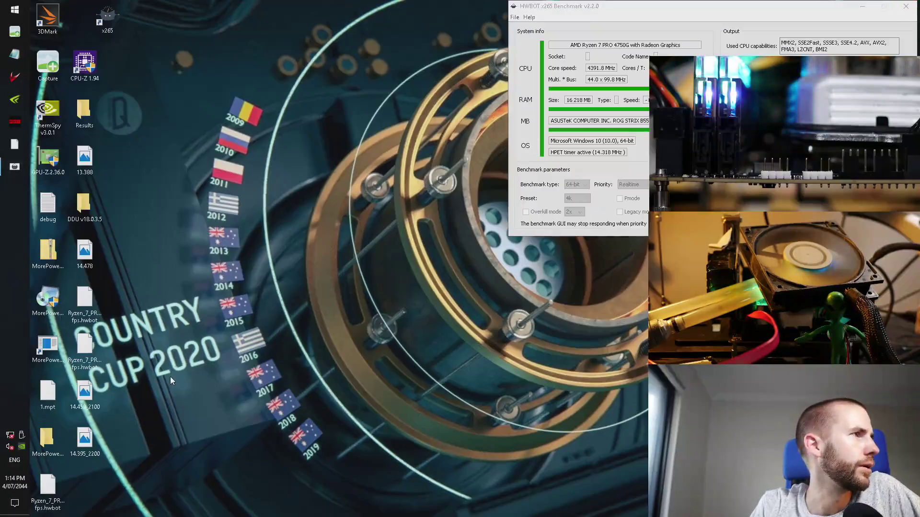
Step: Arrange two CPU-Z windows with CPU and memory details beside the x265 result, and save a desktop screenshot named 14.616_2200
double_click(85, 67)
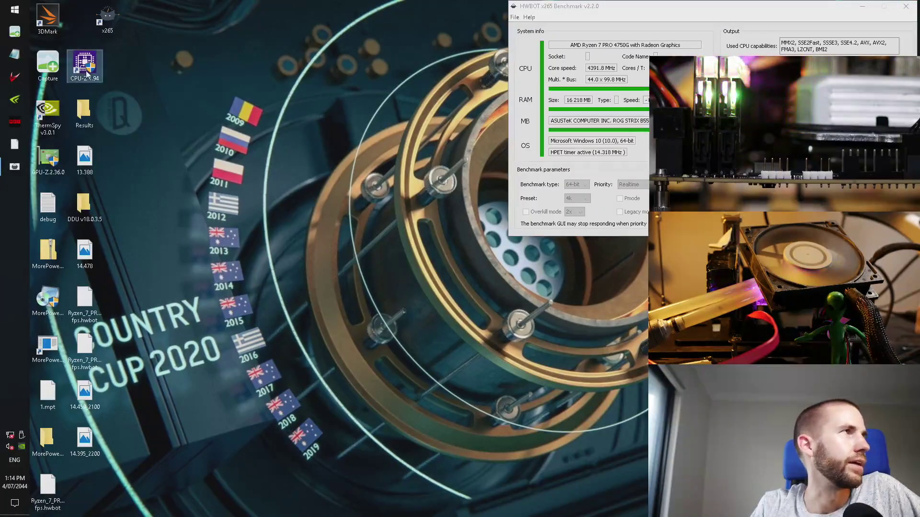
double_click(86, 63)
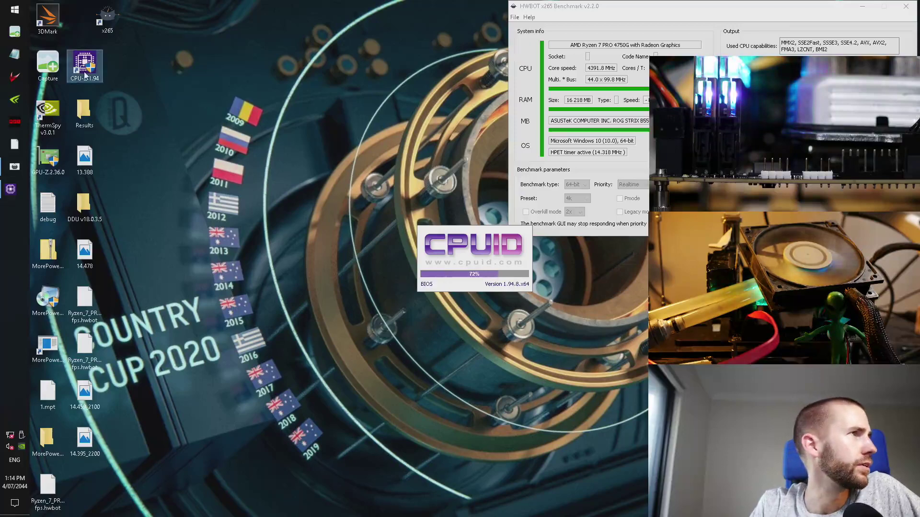
left_click_drag(460, 168, 393, 7)
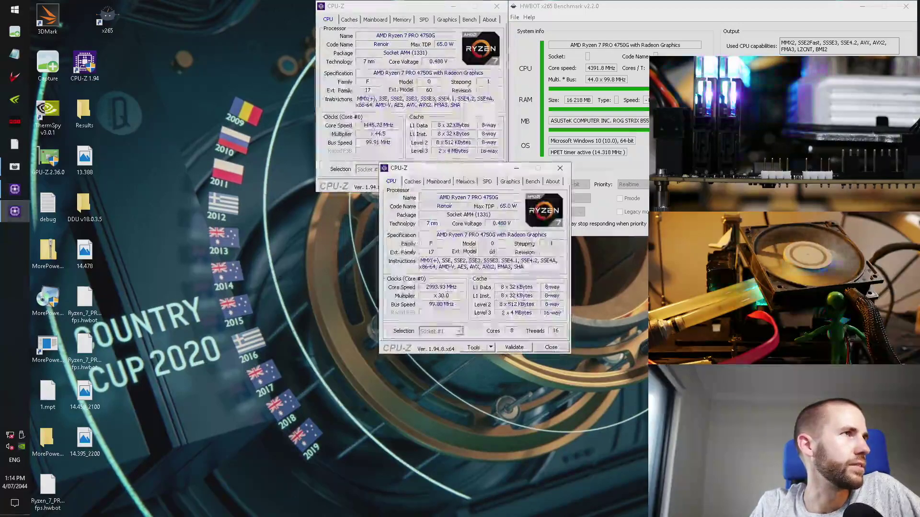
left_click(464, 181)
left_click_drag(462, 173, 399, 200)
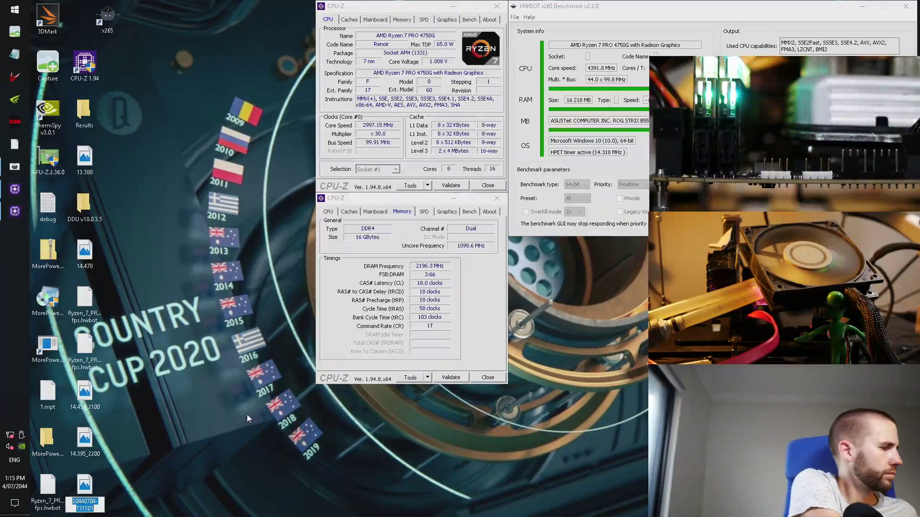
type("14.616_2200")
key("Return")
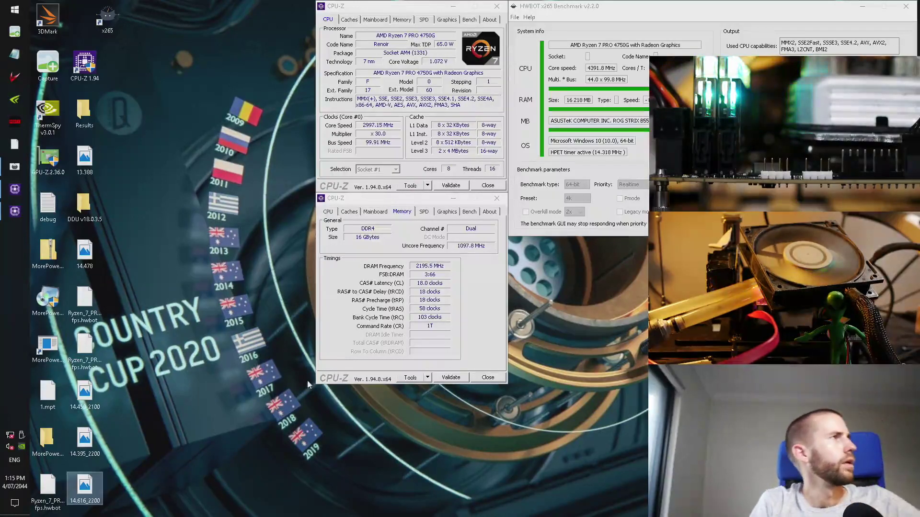
Step: Launch TurboV Core, dismiss the startup error, apply a VDDCR CPU Voltage of 1.45000, and move CPU-Z clear to check it
left_click(15, 77)
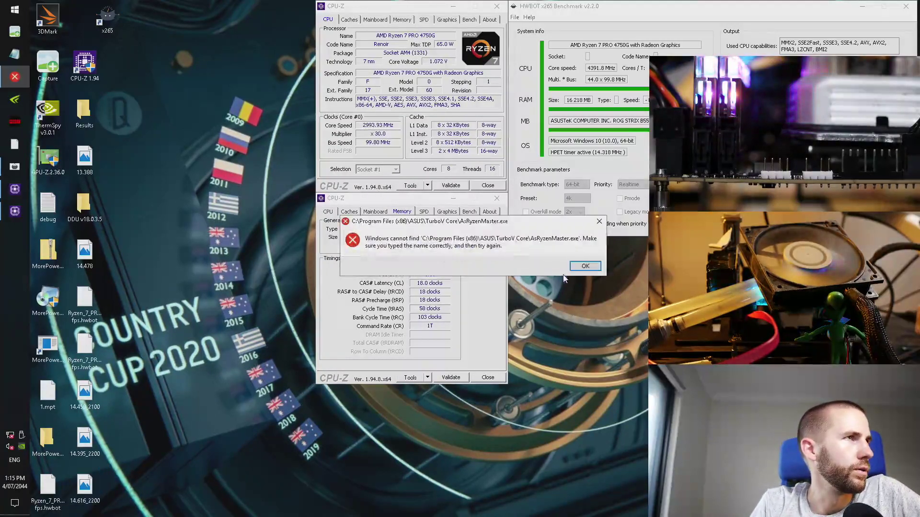
left_click(585, 266)
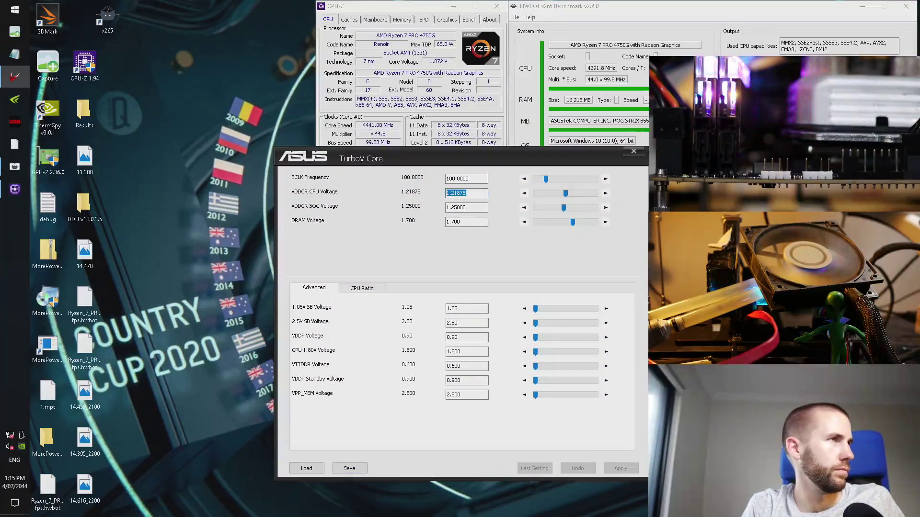
type("1.45000")
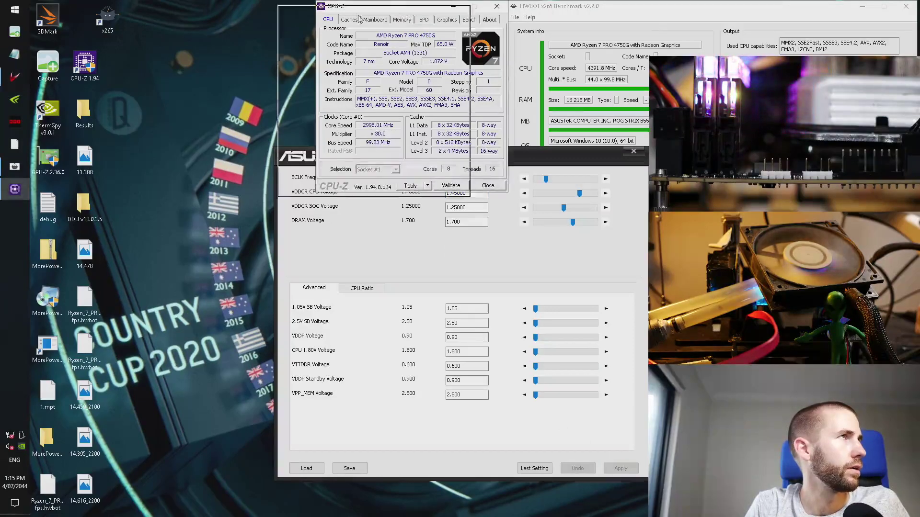
left_click_drag(396, 9, 186, 56)
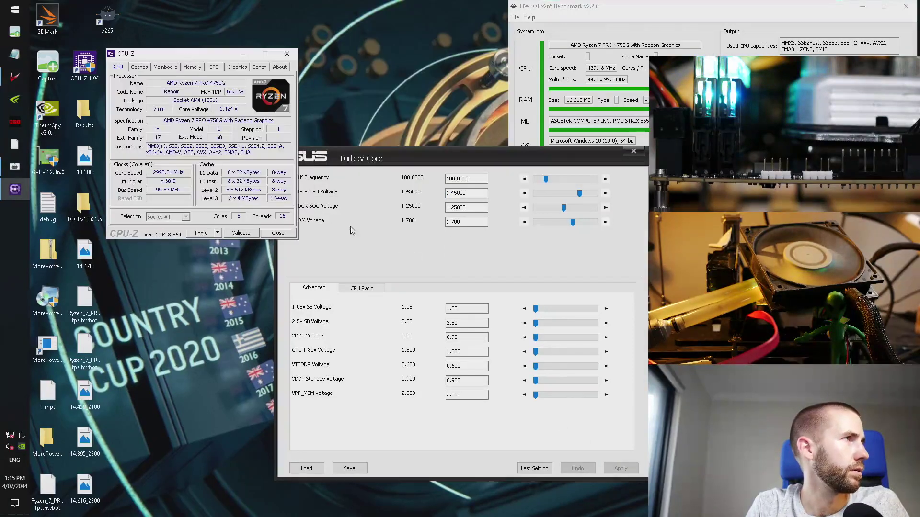
Step: Set the CPU ratio for all eight active-core entries to 43.50, apply it, and close CPU-Z and TurboV Core
left_click(369, 291)
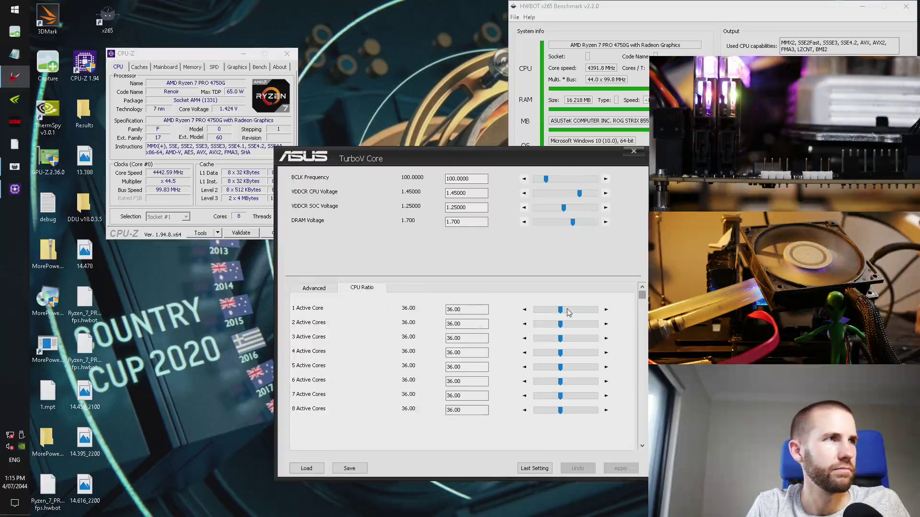
left_click_drag(562, 312, 570, 315)
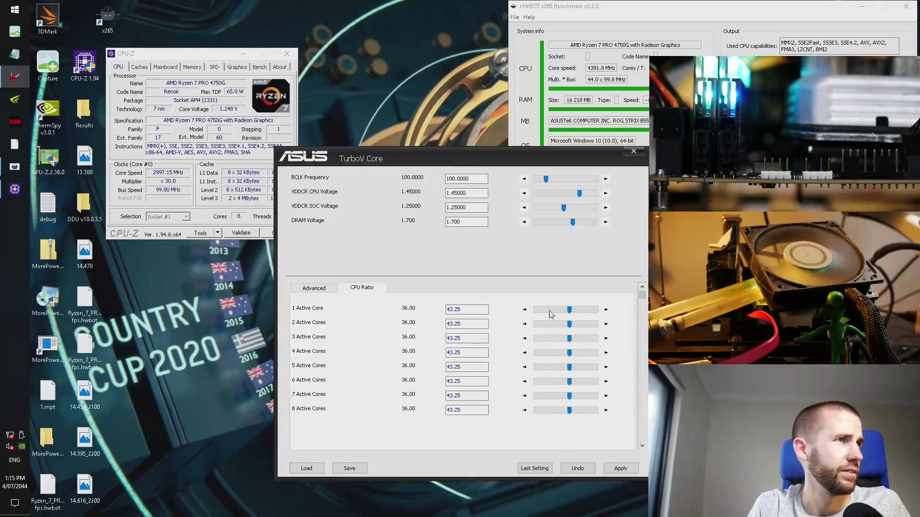
left_click(620, 469)
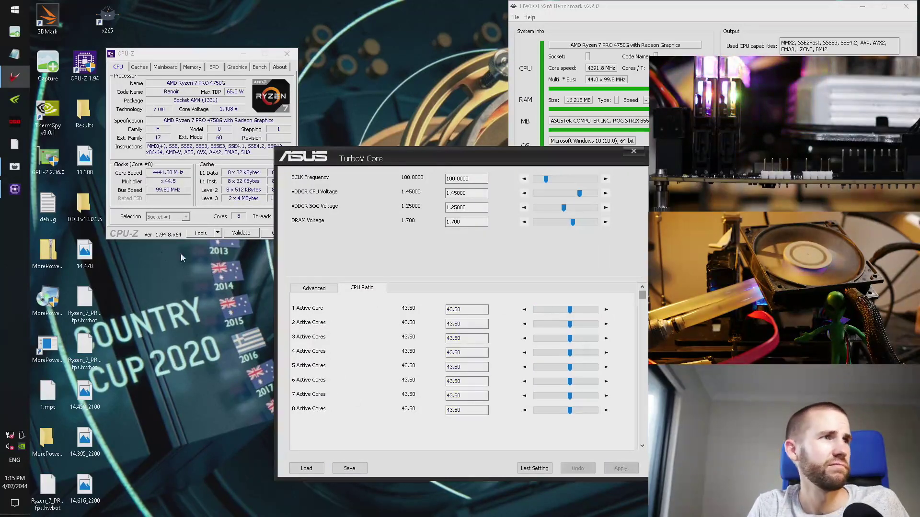
left_click(287, 53)
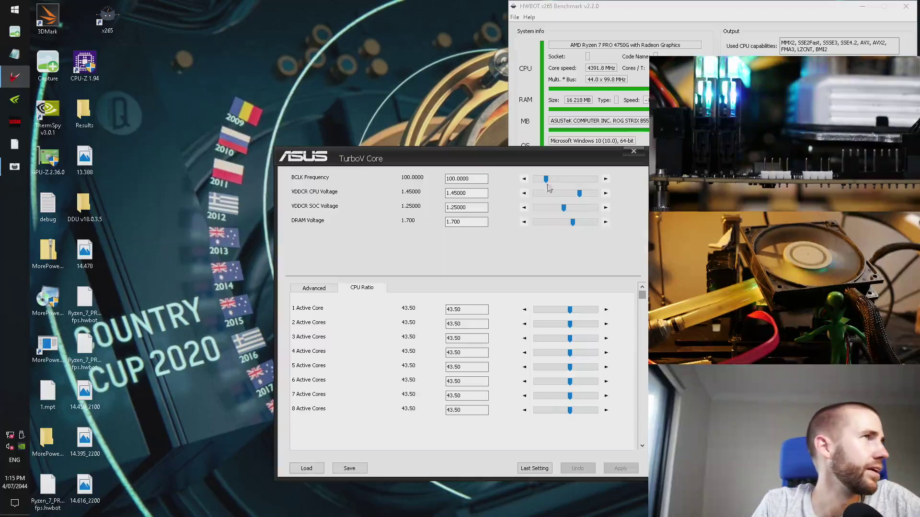
left_click(633, 152)
Step: Open GPU-Z, check the CPU temperature among its sensor readings, and close it
left_click_drag(599, 6, 413, 116)
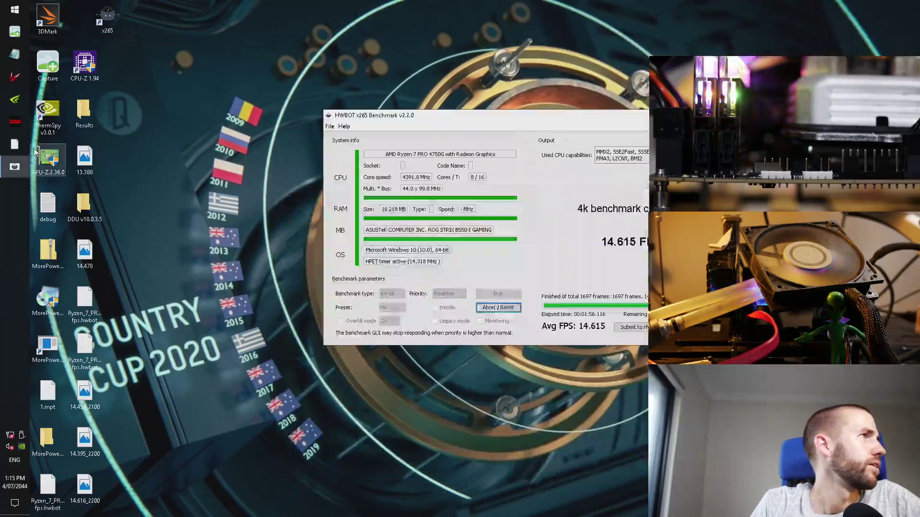
double_click(48, 159)
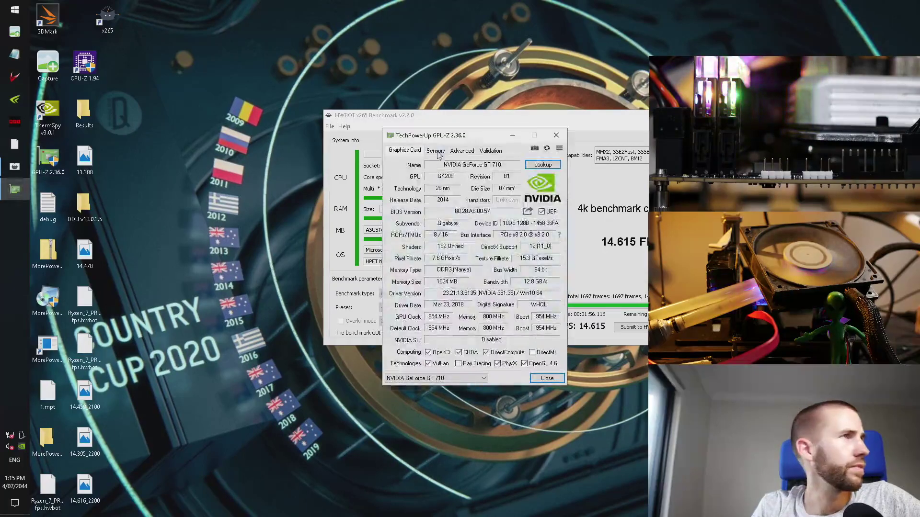
left_click(435, 150)
left_click_drag(152, 62, 153, 63)
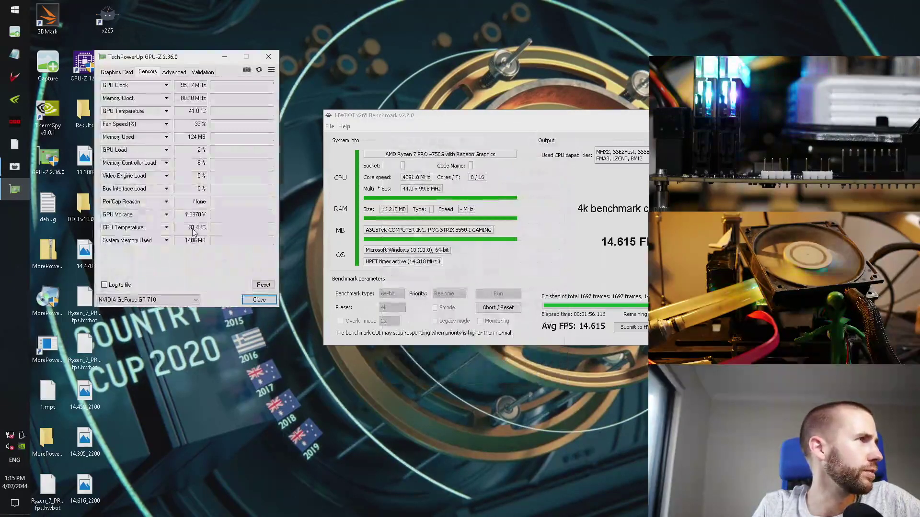
left_click(267, 56)
Step: Reset the x265 benchmark and start another 4k run at Realtime priority
left_click_drag(383, 115, 281, 38)
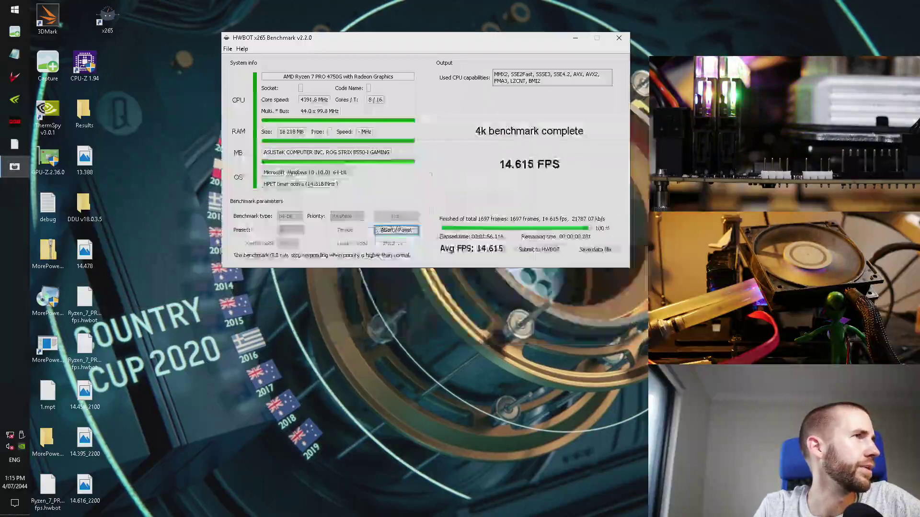
left_click(407, 232)
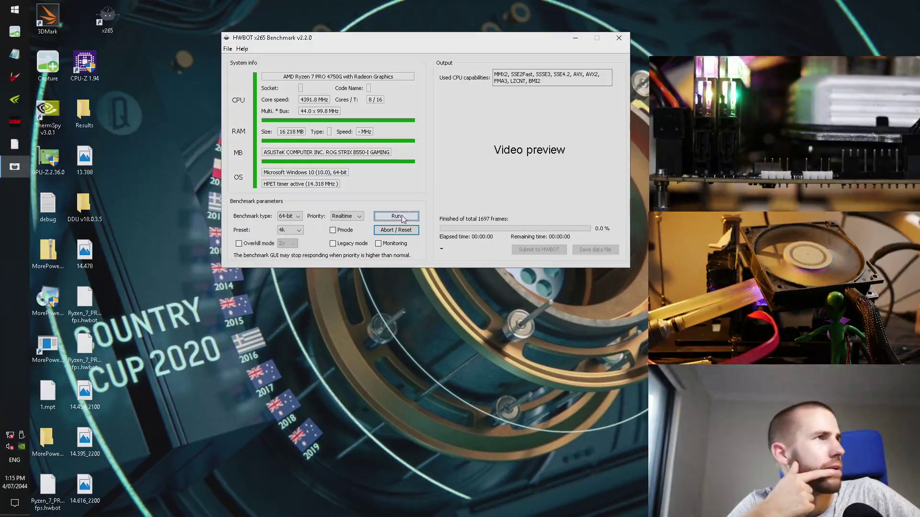
left_click(402, 218)
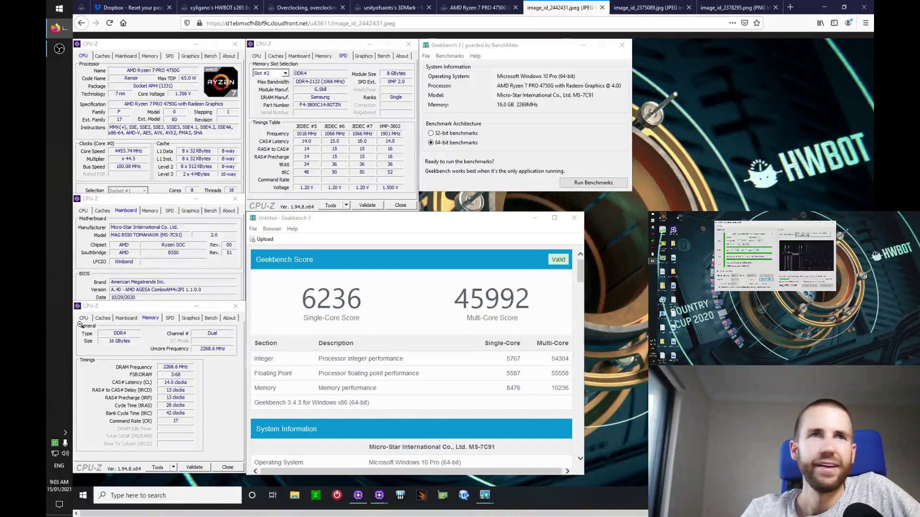
Step: Return to the Ryzen 7 PRO 4750G records, open the wPrime 1024m submission in a new tab, and go back to the list
left_click(480, 7)
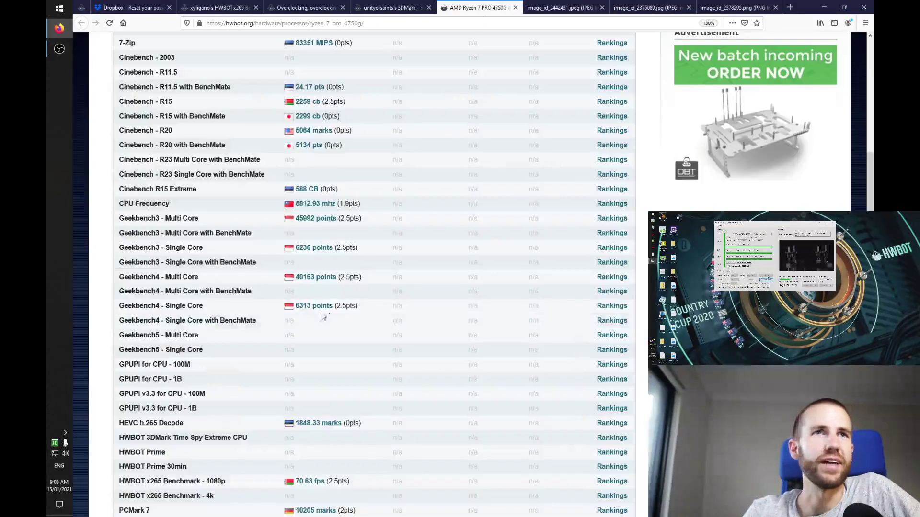
scroll(404, 283, "down", 8)
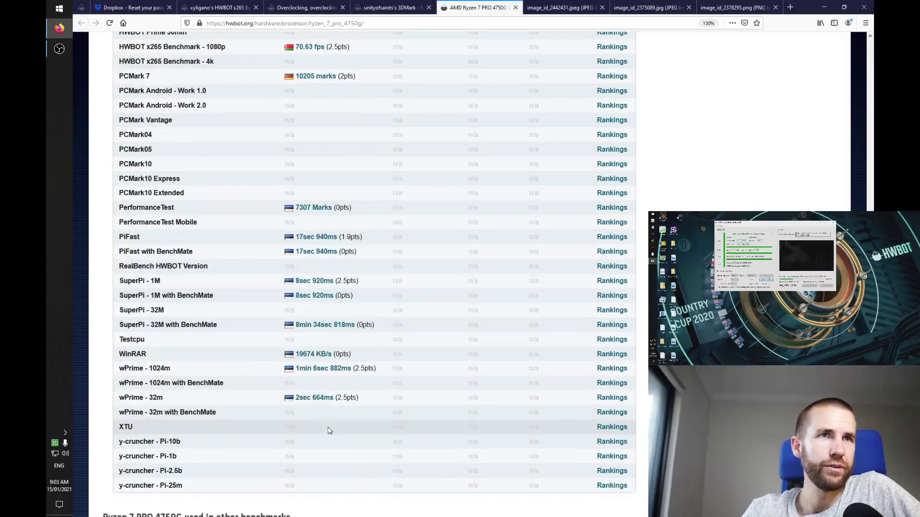
middle_click(321, 376)
scroll(321, 376, "down", 1)
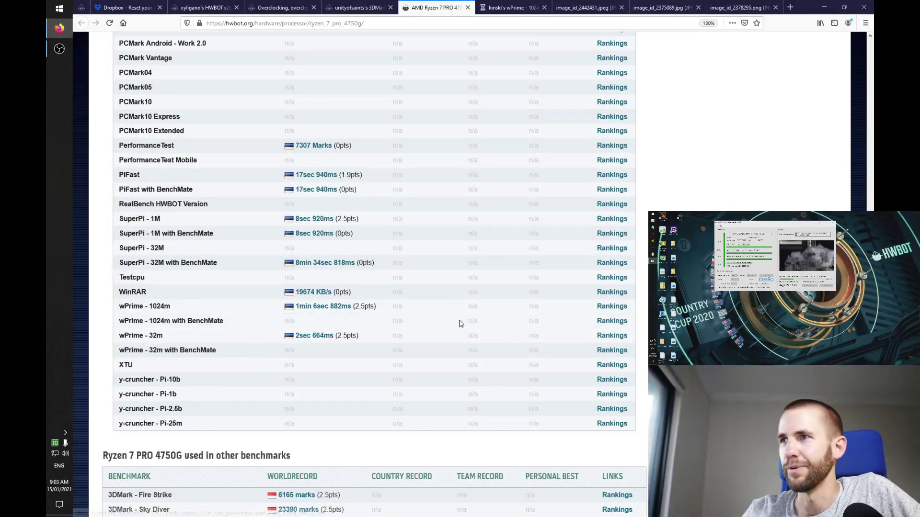
left_click(484, 6)
left_click(426, 3)
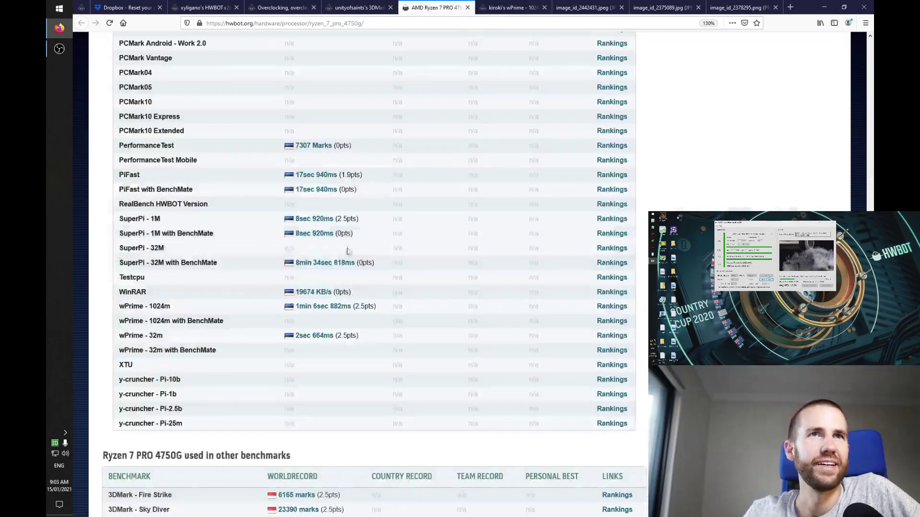
Step: Open the SuperPi 32M with BenchMate submission and examine its full-size screenshot for hardware details, memory timings and loop times
middle_click(325, 263)
left_click(459, 5)
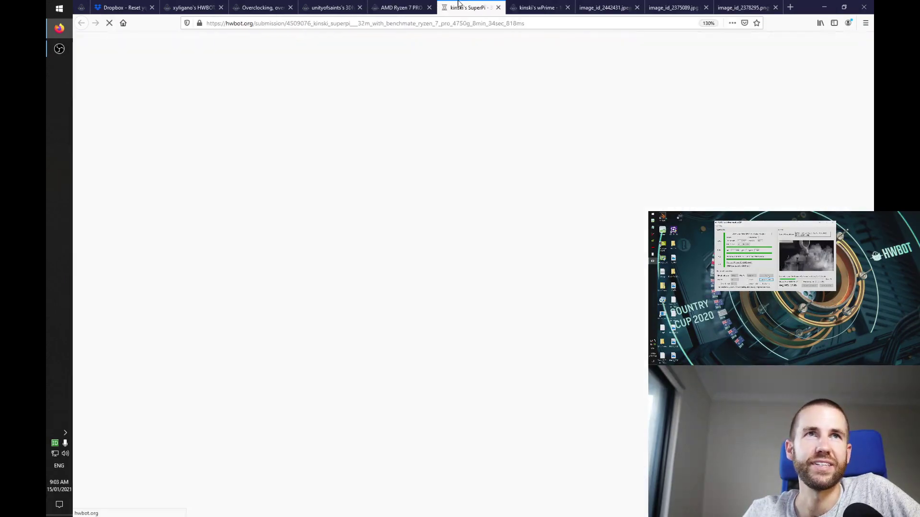
scroll(149, 192, "down", 6)
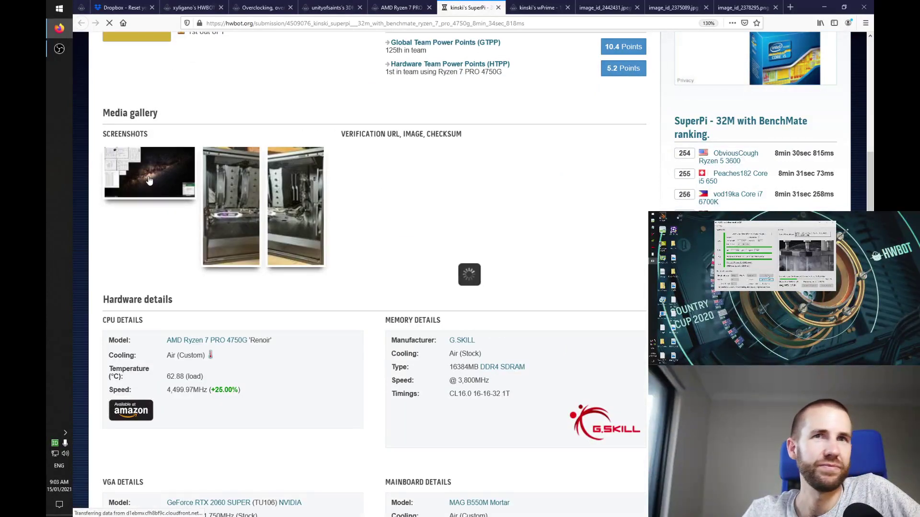
left_click(149, 180)
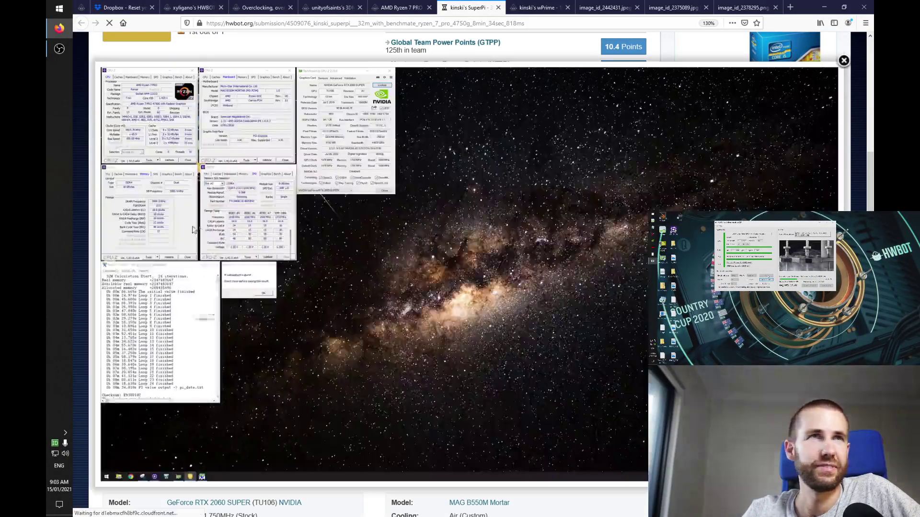
left_click(149, 180)
left_click(219, 141)
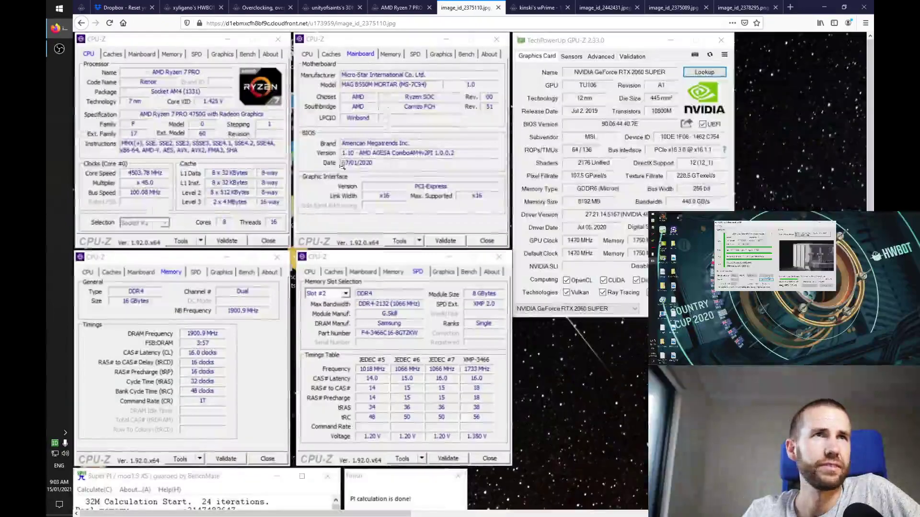
scroll(372, 218, "down", 4)
scroll(373, 217, "down", 2)
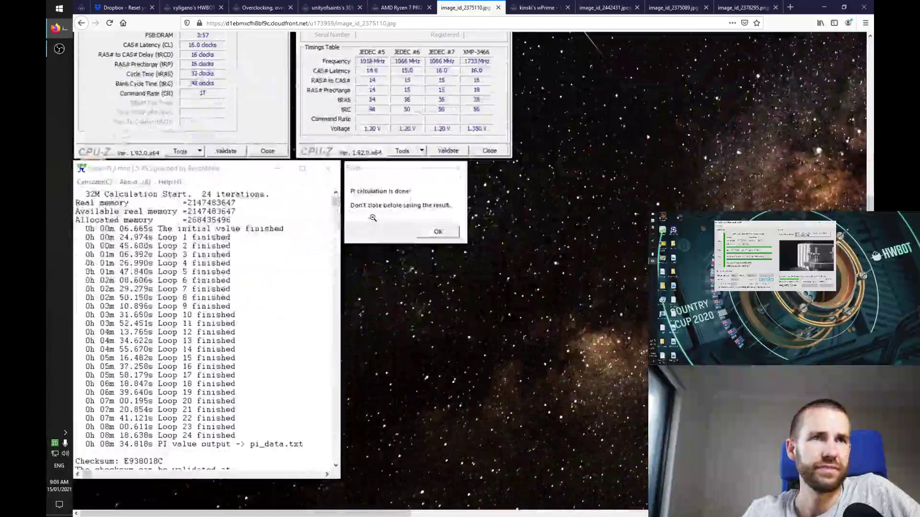
scroll(373, 217, "up", 7)
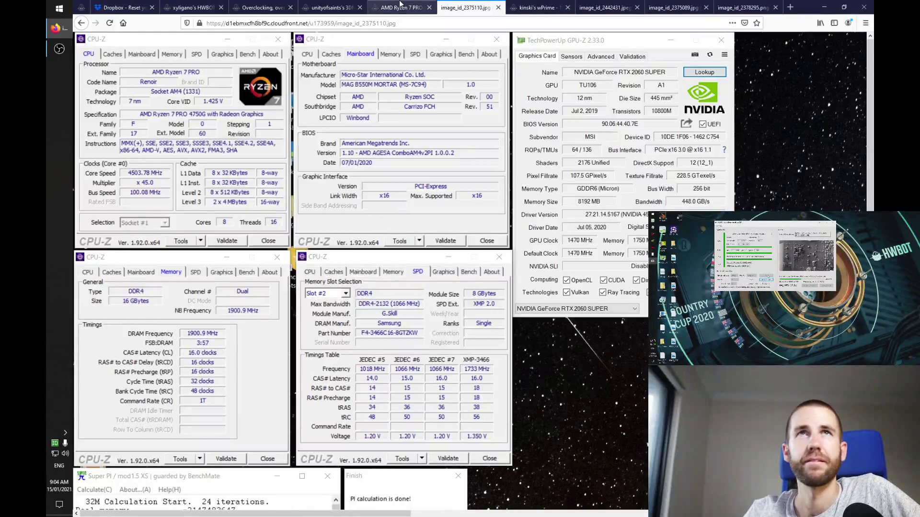
Step: Open the 17763-point Unigine Superposition - 1080P Xtreme submission from the HWBOT home page and view its benchmark screenshot
key("ctrl+Page_Up")
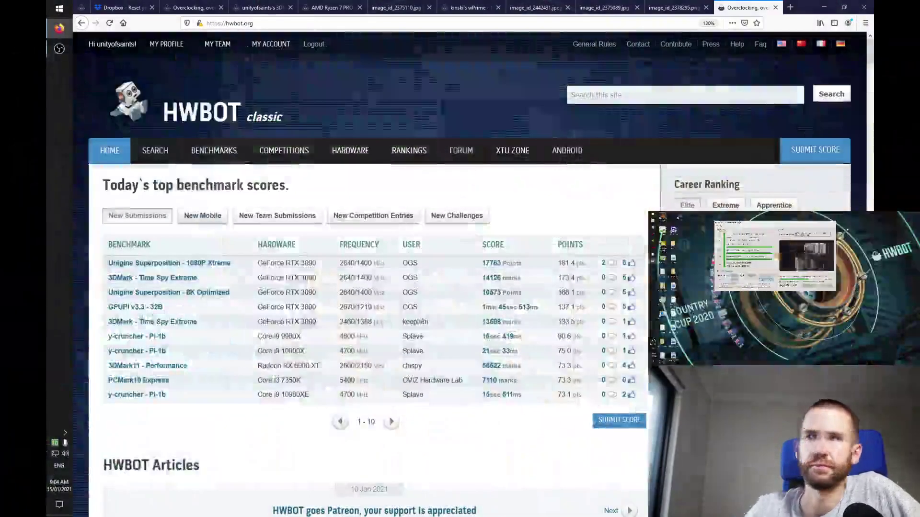
left_click(504, 270)
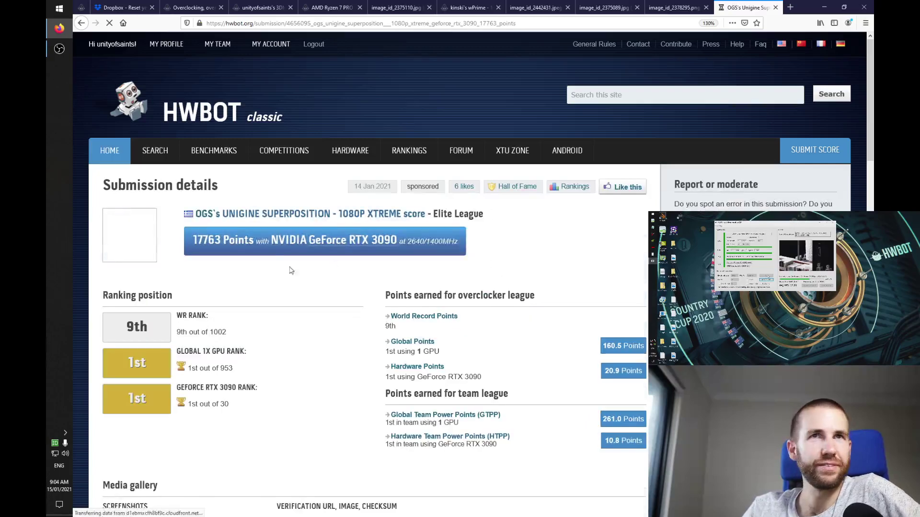
scroll(266, 243, "down", 10)
scroll(266, 244, "up", 4)
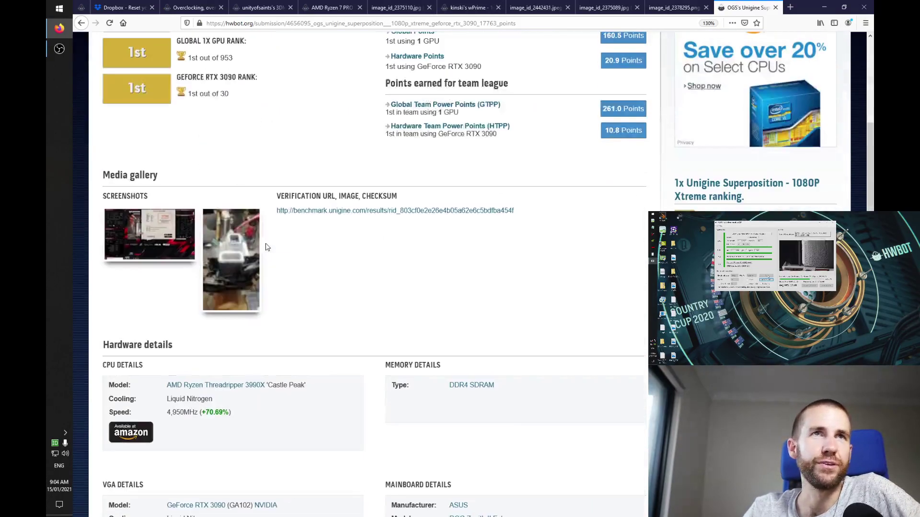
left_click(179, 238)
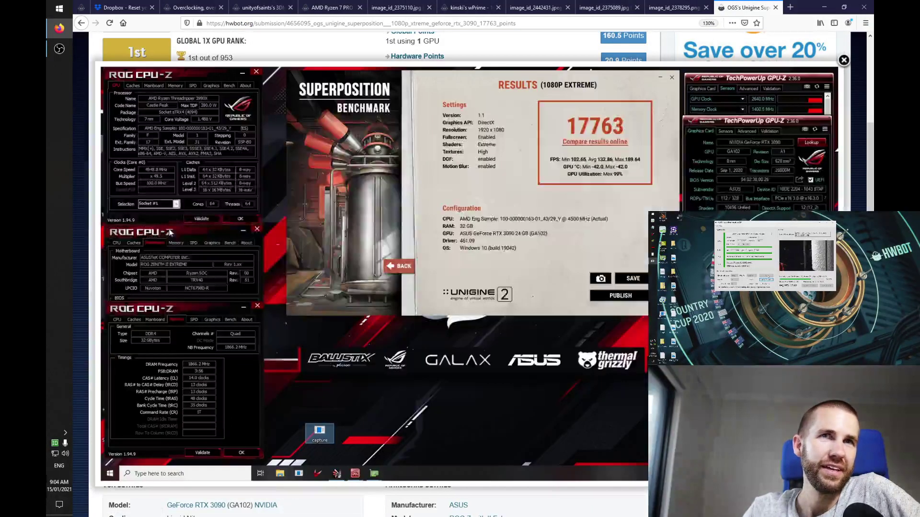
Step: View the submission's benchmark screenshot on its own, go back to the submission, and open the photo of the cooling setup
right_click(179, 193)
left_click(199, 197)
left_click(675, 7)
left_click(729, 5)
left_click(82, 23)
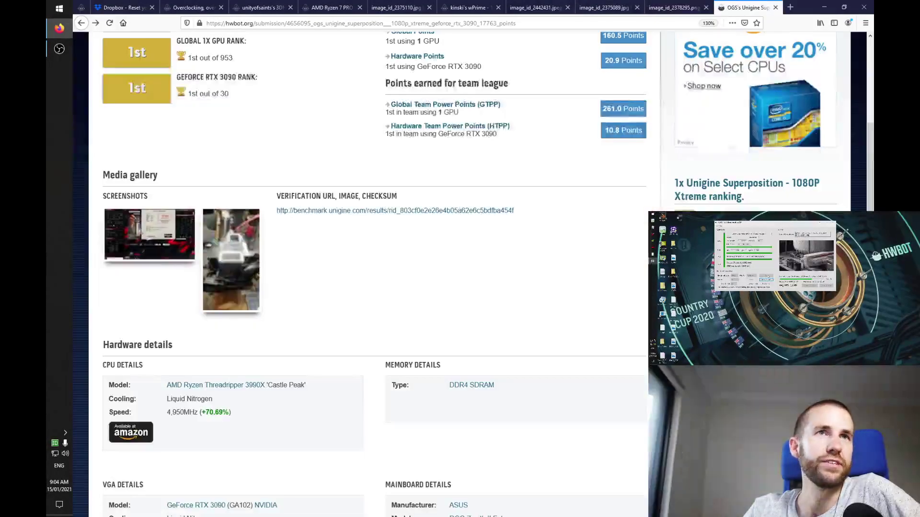
left_click(250, 274)
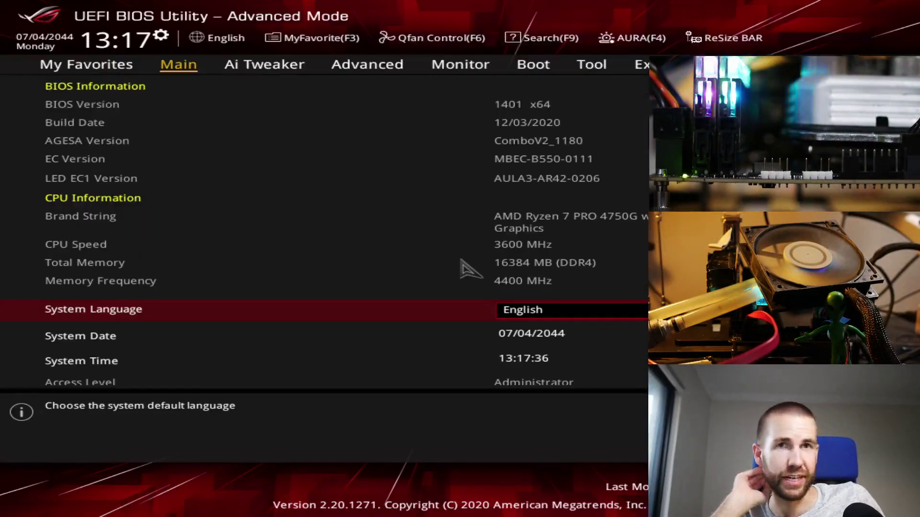
Step: Look through the BIOS pages and check the ASUS User Profile's load and save options
key("Right")
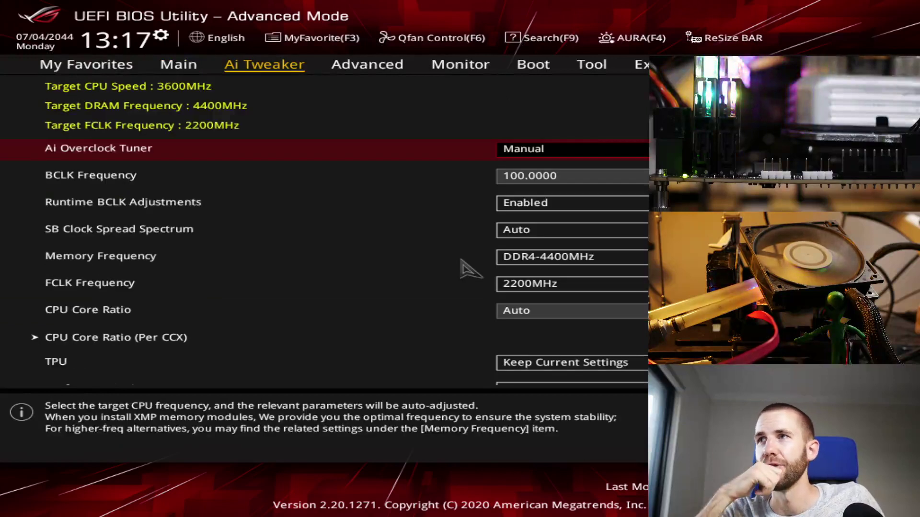
key("Right")
key("Right")
key("Left")
key("Left")
key("Left")
key("Left")
key("Left")
key("Left")
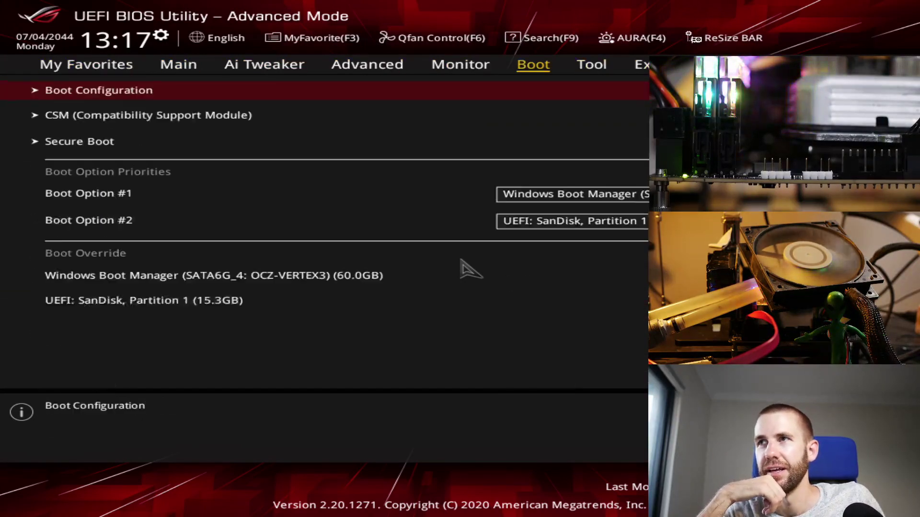
key("Down")
key("Down")
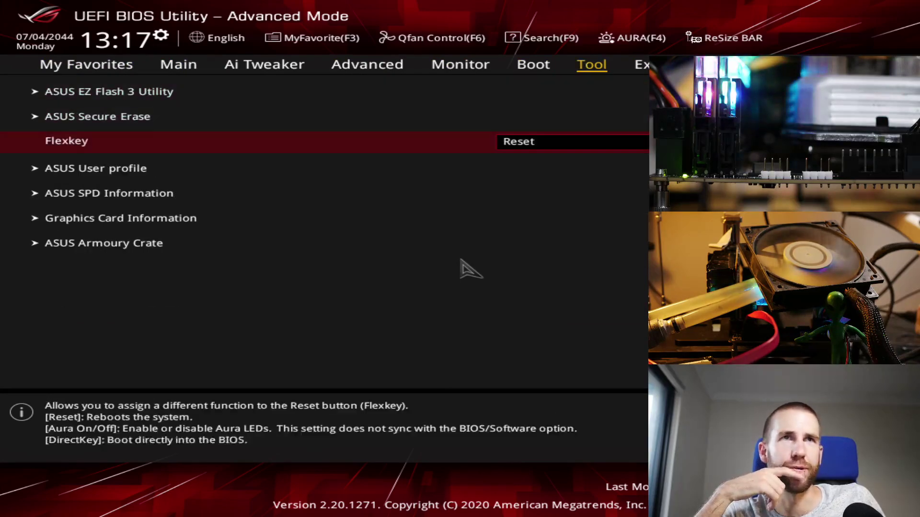
key("Down")
key("Down")
key("Up")
key("Return")
key("Down")
key("Down")
key("Down")
key("Up")
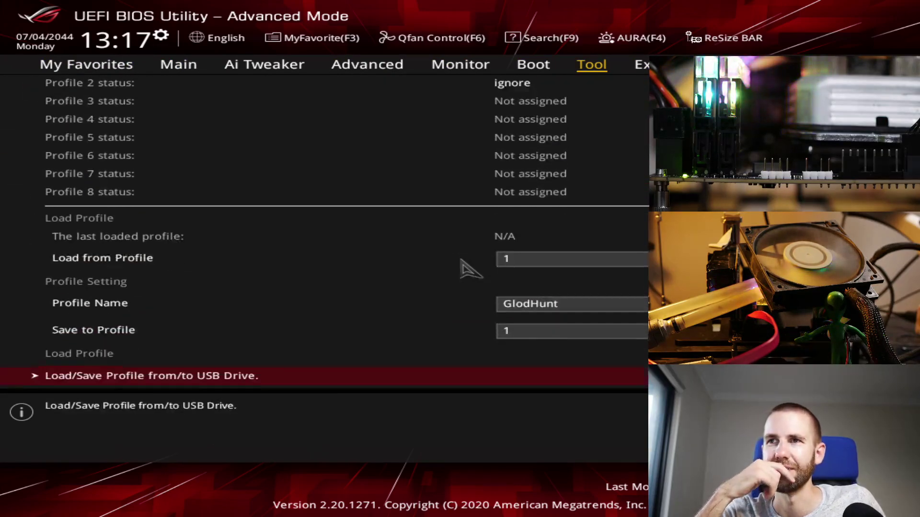
Step: Set the VDDCR SOC Voltage Override to 1.27500 in the Ai Tweaker settings
key("Left")
key("Left")
key("Left")
key("Left")
key("Left")
key("Right")
key("Right")
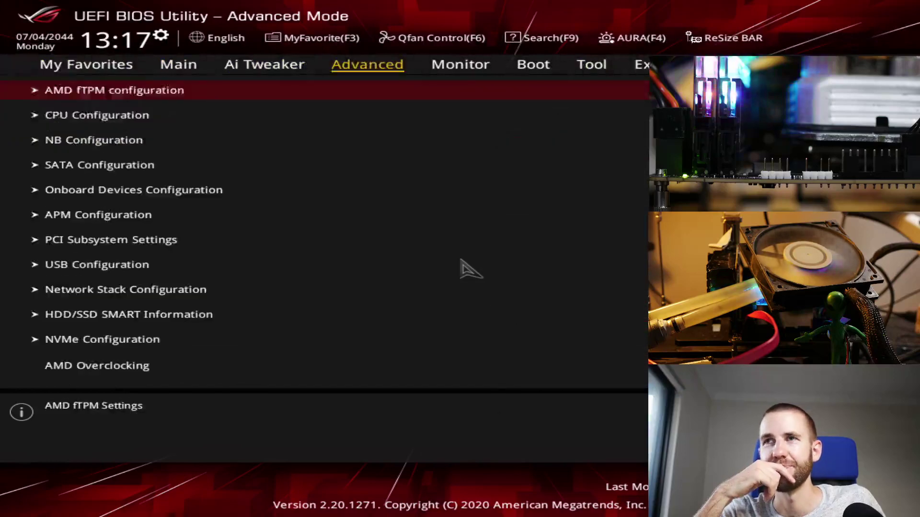
key("Left")
key("Down")
key("Down")
key("Down")
key("Down")
key("Down")
key("Down")
key("Down")
key("Down")
key("Down")
key("Down")
key("Down")
key("Down")
key("Down")
key("Down")
key("Down")
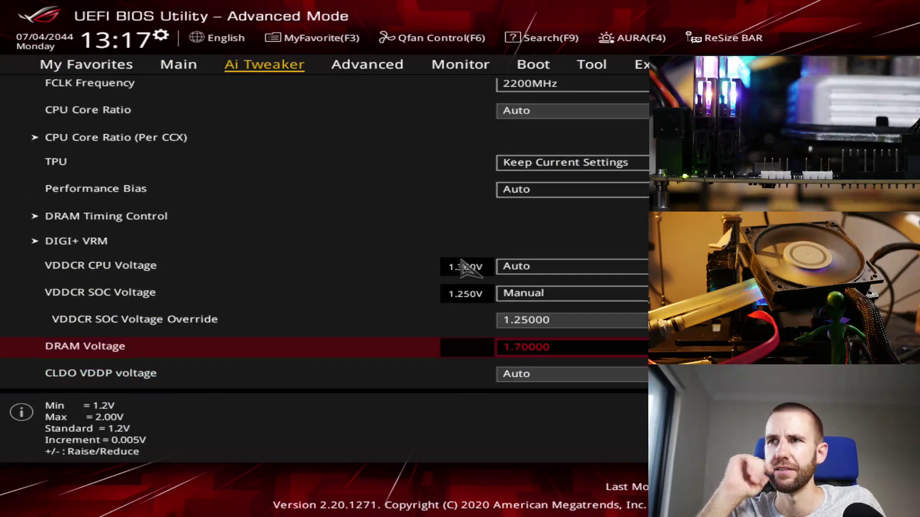
key("Up")
key("Up")
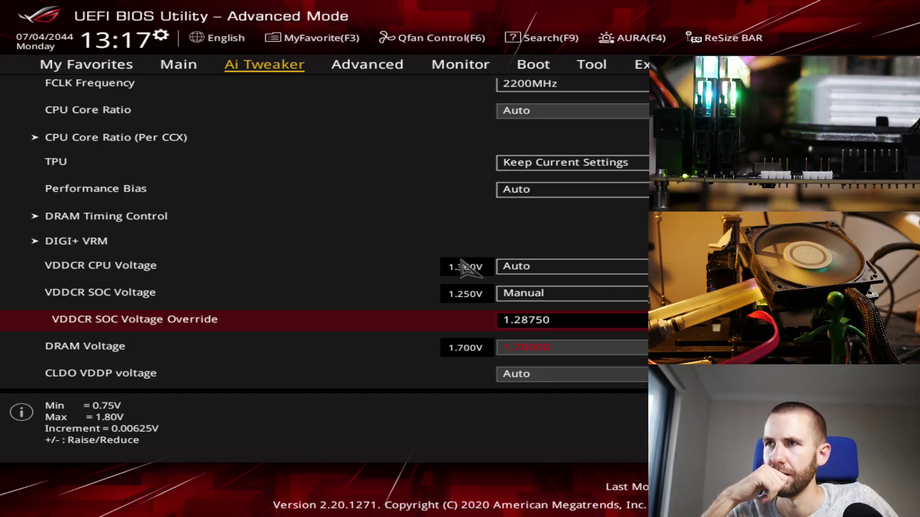
key("Up")
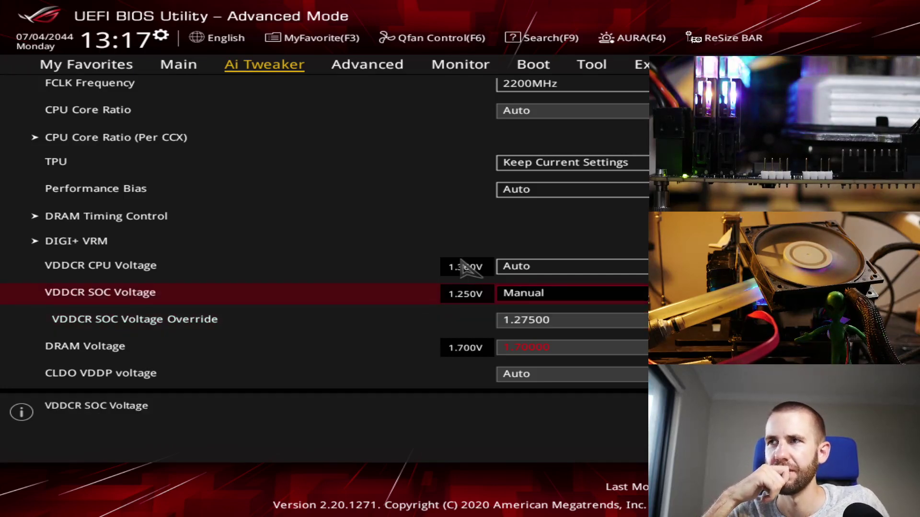
Step: Switch VDDCR CPU Voltage to Manual and set its override to 1.45000
key("Up")
key("Return")
key("Down")
key("Return")
key("Down")
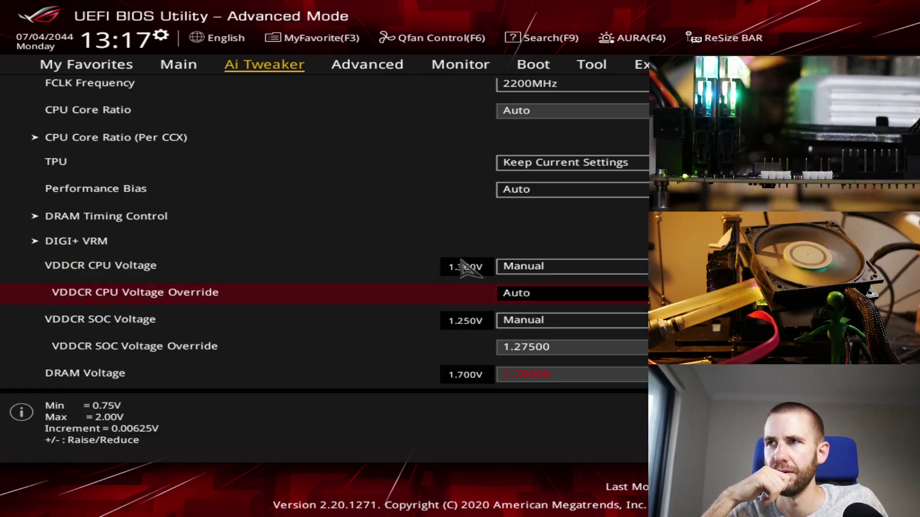
key("Return")
key("Up")
key("Up")
key("Up")
key("Up")
key("Up")
key("Up")
key("Up")
key("Up")
key("Up")
key("Up")
key("Up")
key("Up")
key("Up")
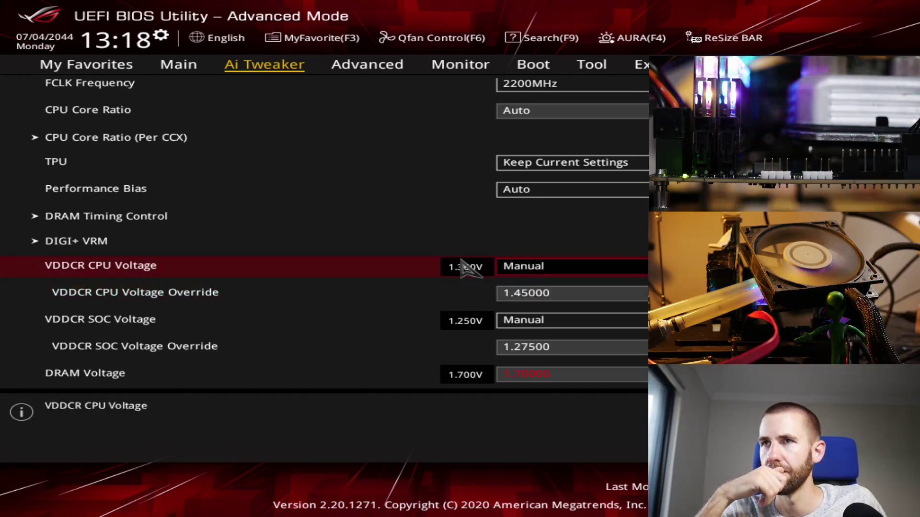
Step: Set the CPU Core Ratio to 43.5
key("Down")
key("Down")
key("Down")
key("Down")
key("Down")
key("Down")
key("Down")
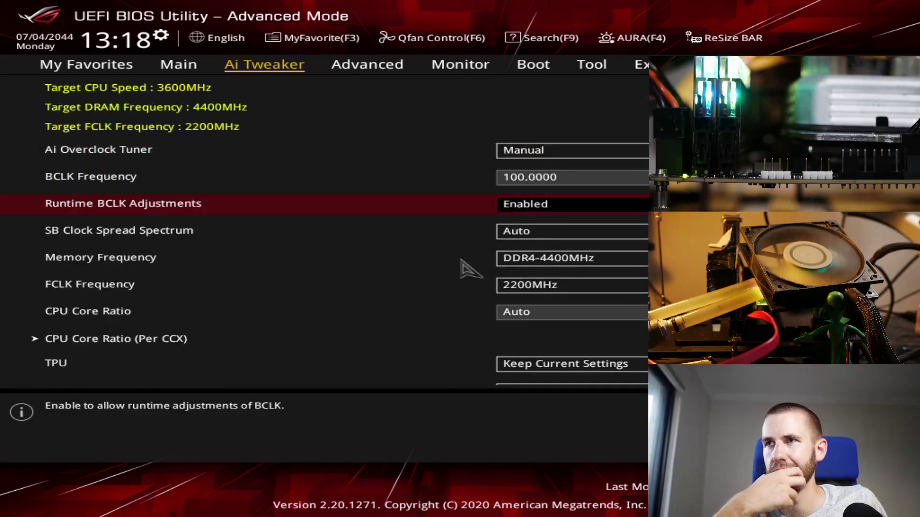
key("Up")
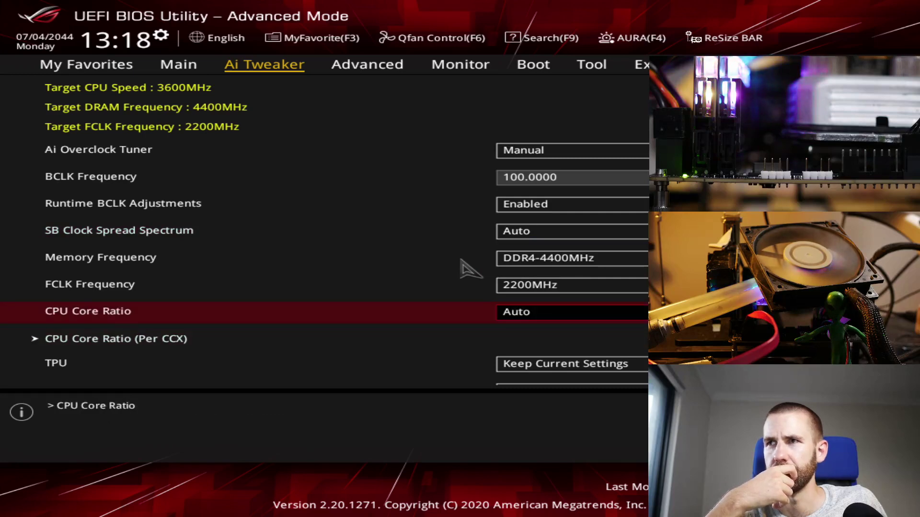
type("43.5")
key("Return")
Step: Save the changed BIOS settings and restart the system
key("Right")
key("Right")
key("Right")
key("Right")
key("Down")
key("Up")
key("Return")
key("Escape")
key("F10")
key("Return")
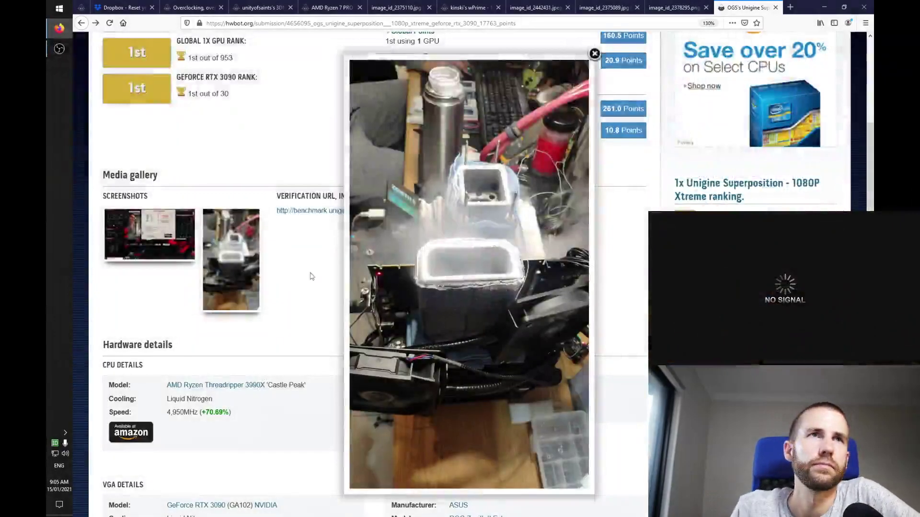
Step: Review the benchmark screenshot, close it, and examine the hardware details of the second-ranked 17193-point RTX 3090 Superposition submission
key("Left")
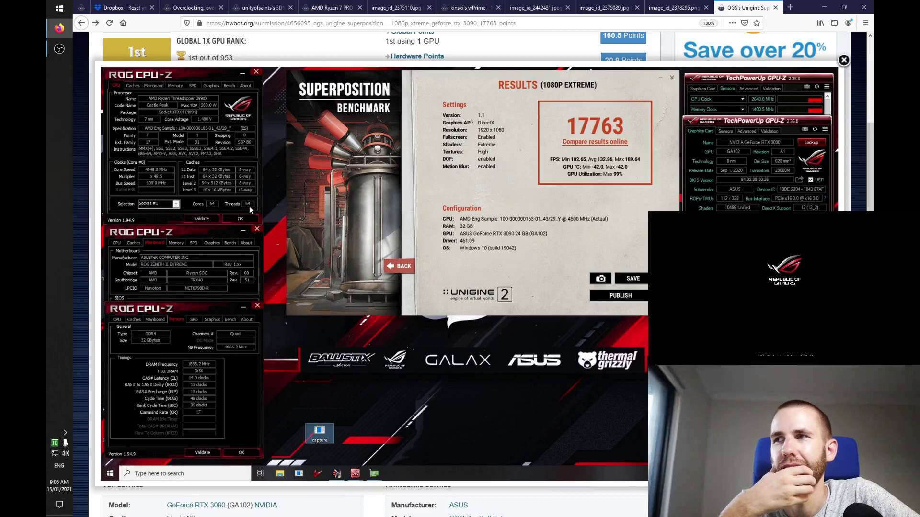
left_click(843, 61)
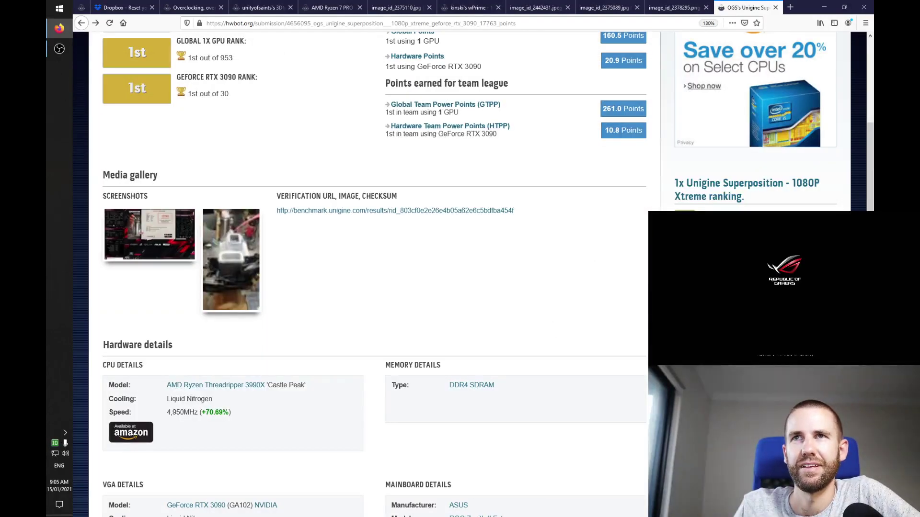
left_click(748, 225)
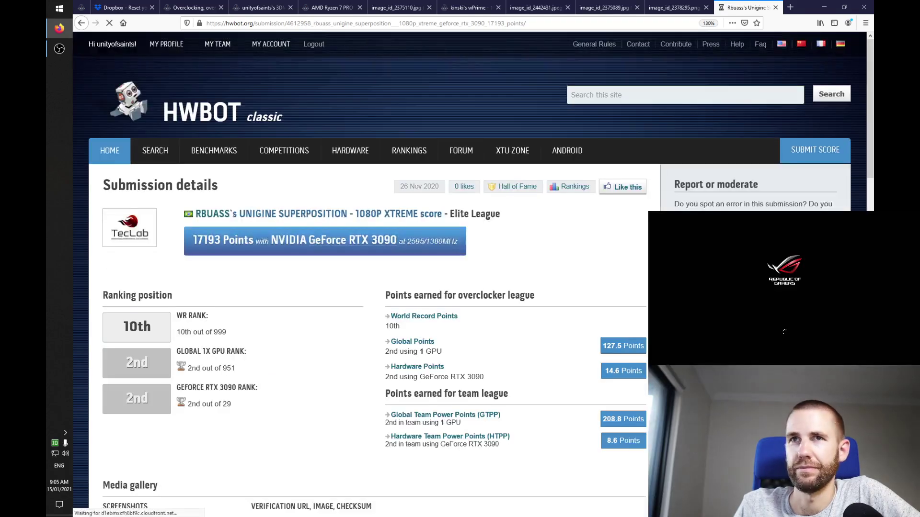
scroll(445, 297, "down", 7)
scroll(444, 297, "down", 3)
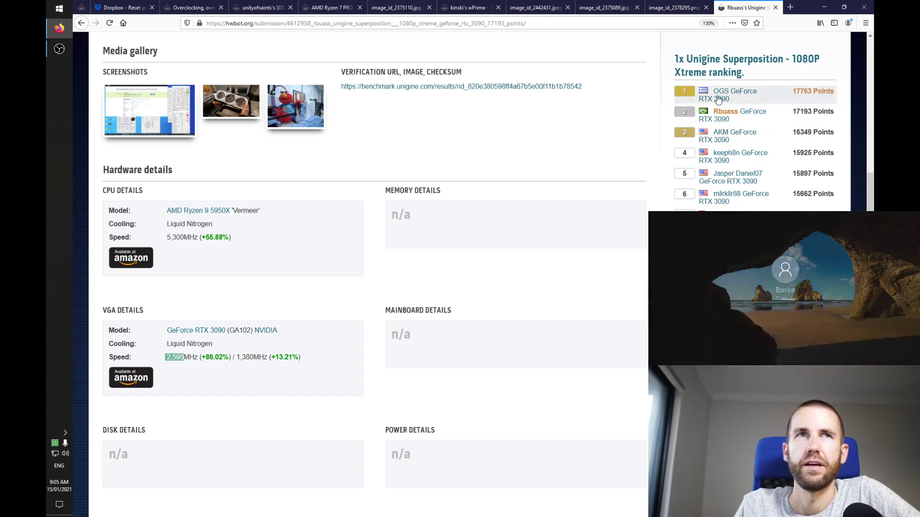
scroll(724, 91, "up", 10)
scroll(724, 91, "down", 4)
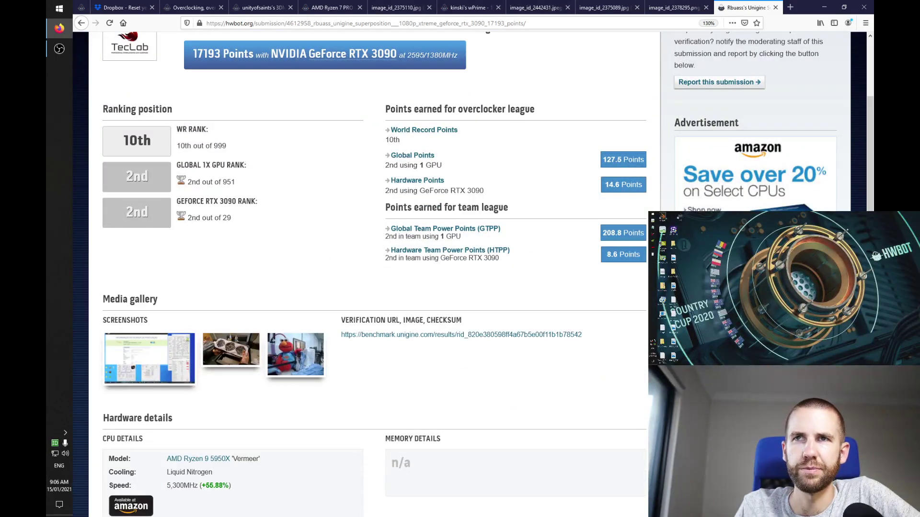
Step: Return to the 17763-point submission and check the RTX 3090 clock speed in its VGA details
key("alt+Left")
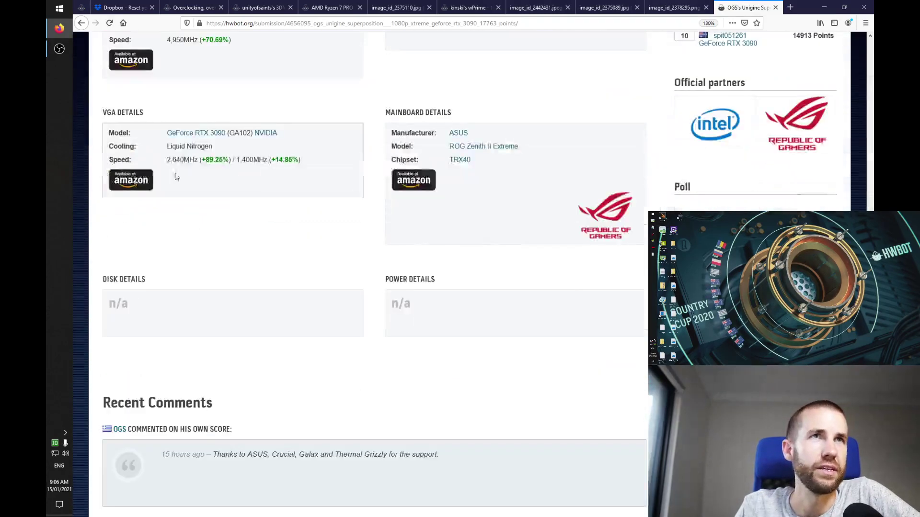
left_click_drag(166, 159, 189, 169)
left_click(236, 227)
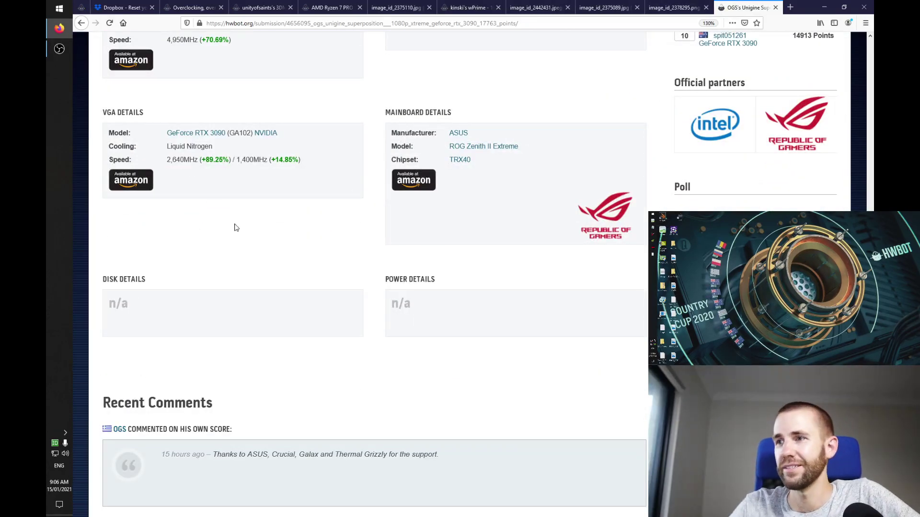
Step: Post the comment "64c for Superposition? Not sure it's necessary" on the 17763-point submission
scroll(293, 333, "down", 8)
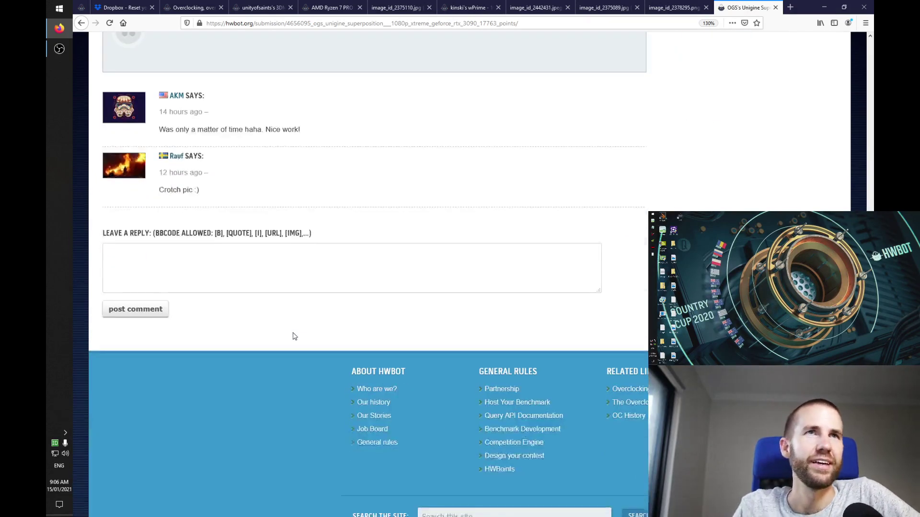
scroll(298, 331, "up", 2)
left_click(297, 332)
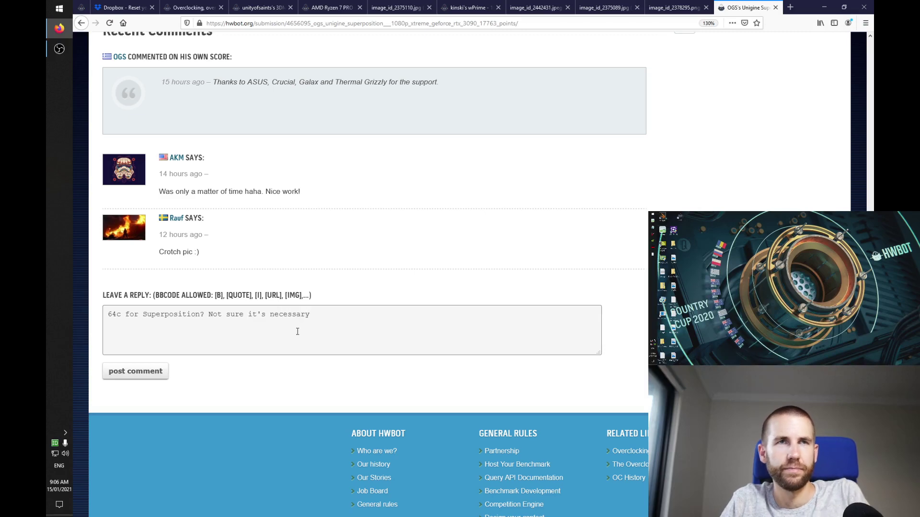
left_click(164, 378)
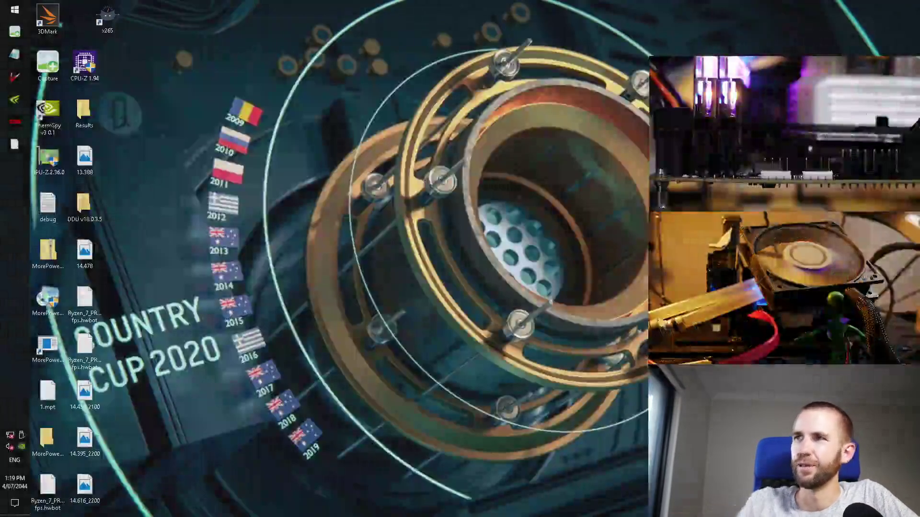
Step: Launch the HWBOT x265 benchmark, check the memory frequency and timings in CPU-Z, and close CPU-Z
double_click(115, 16)
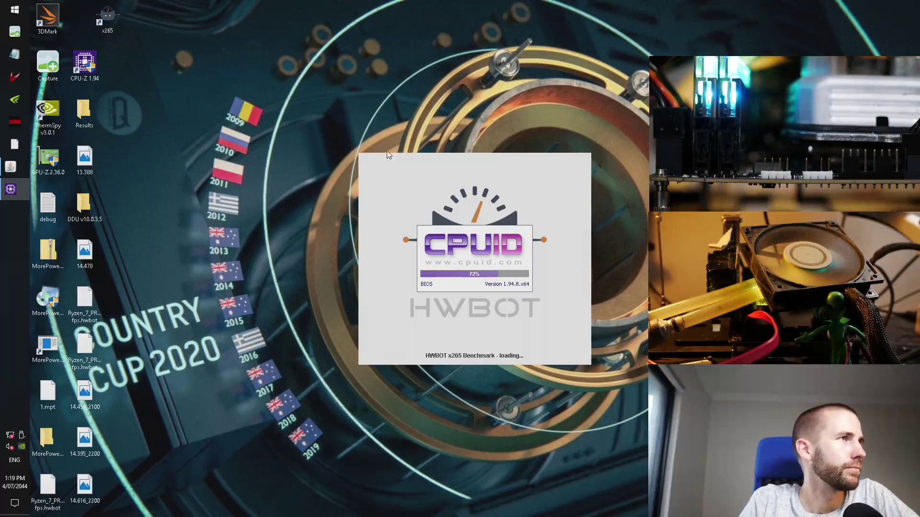
left_click_drag(440, 167, 172, 113)
left_click(197, 128)
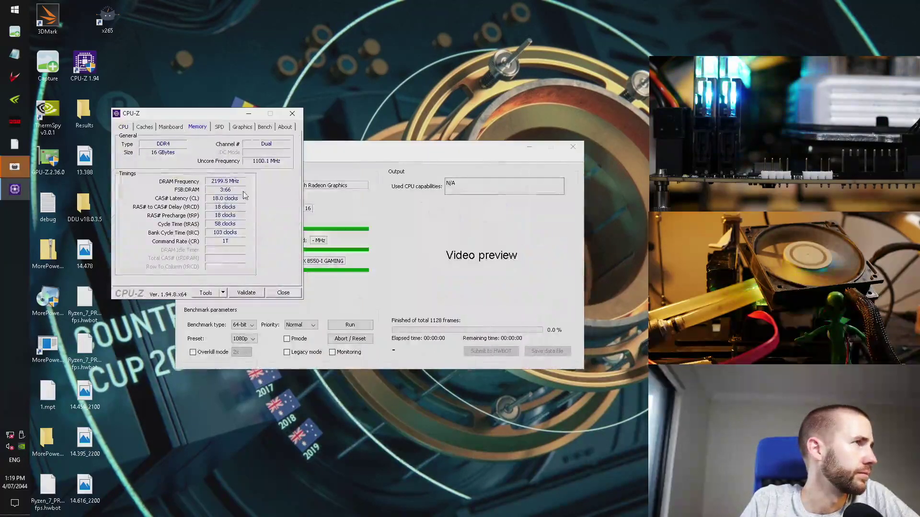
left_click(292, 113)
Step: Set the x265 benchmark to Realtime priority and the 4k preset, and start the run
left_click_drag(351, 151, 271, 9)
left_click(221, 184)
left_click(224, 225)
left_click(163, 198)
left_click(162, 208)
left_click(266, 187)
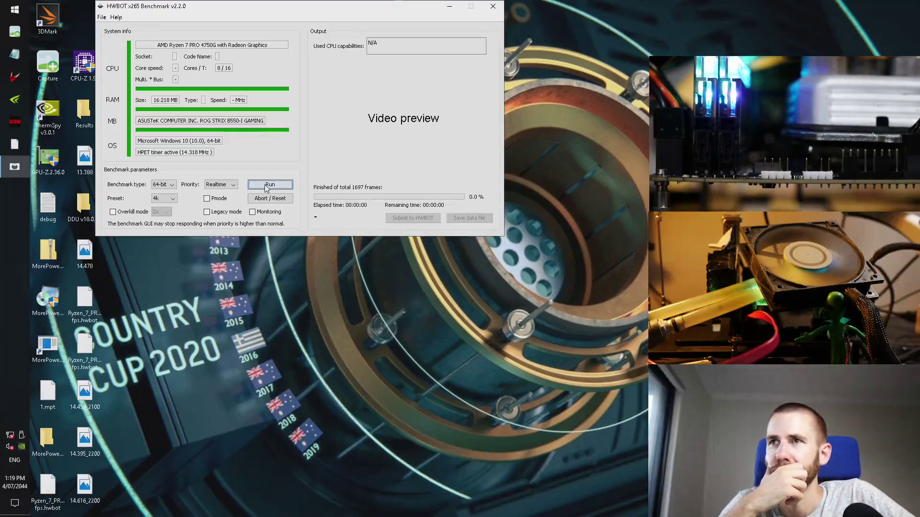
left_click(266, 185)
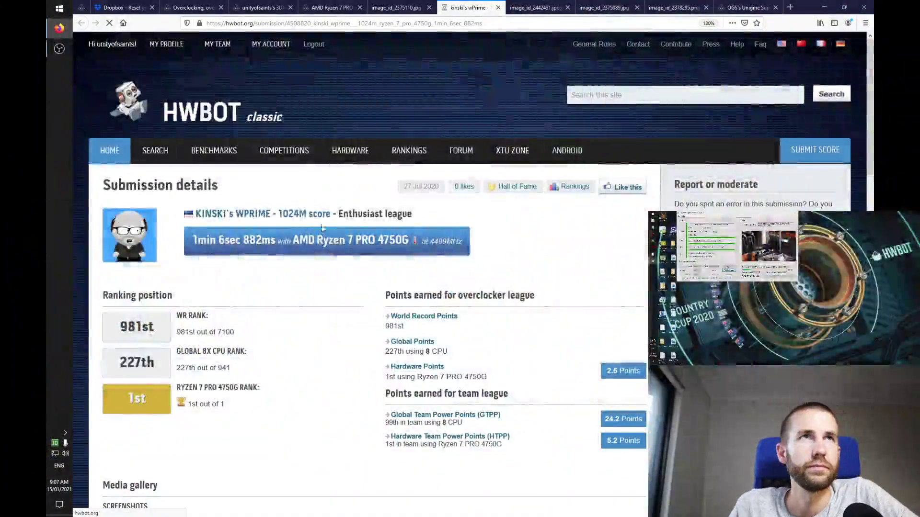
Step: Move the Ryzen 7 PRO 4750G page to the last browser tab and return the Superposition tab to the HWBOT home page
left_click_drag(470, 8, 766, 7)
left_click(675, 7)
scroll(265, 234, "up", 15)
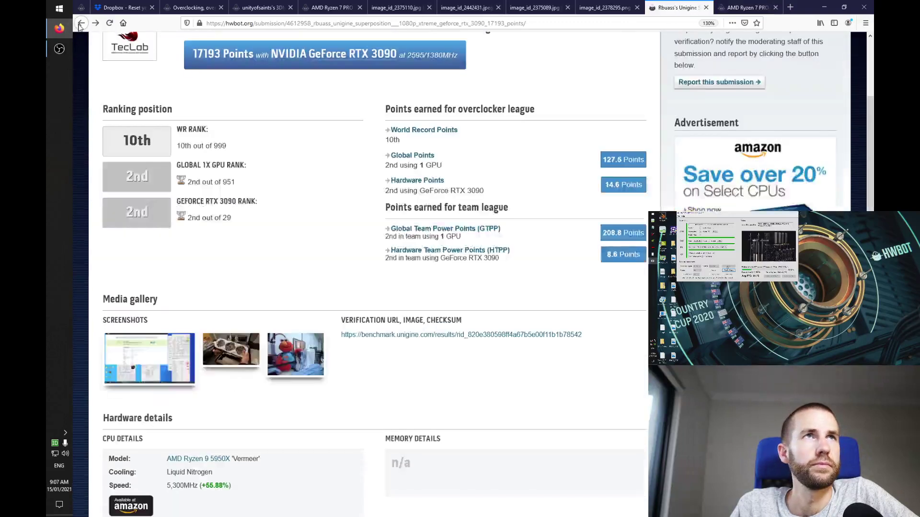
left_click(81, 23)
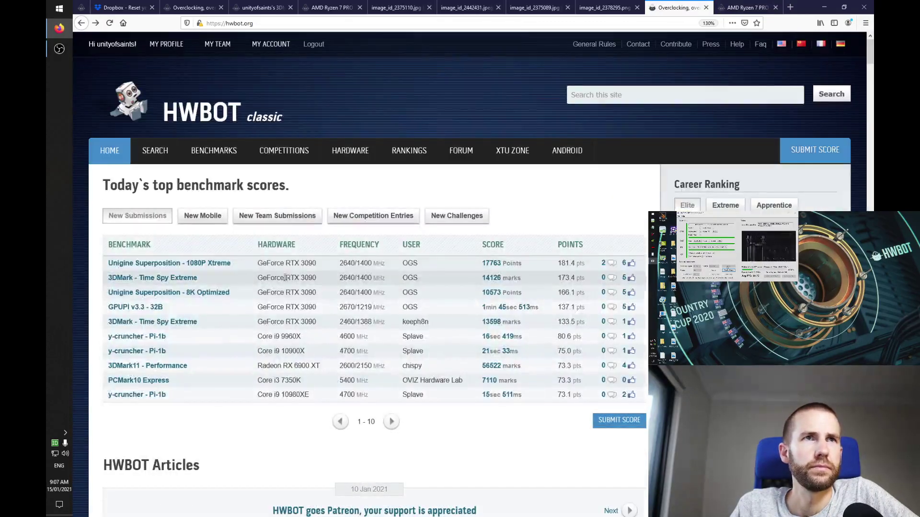
Step: Open the 14126-mark 3DMark Time Spy Extreme submission and inspect its result screenshot
left_click(496, 280)
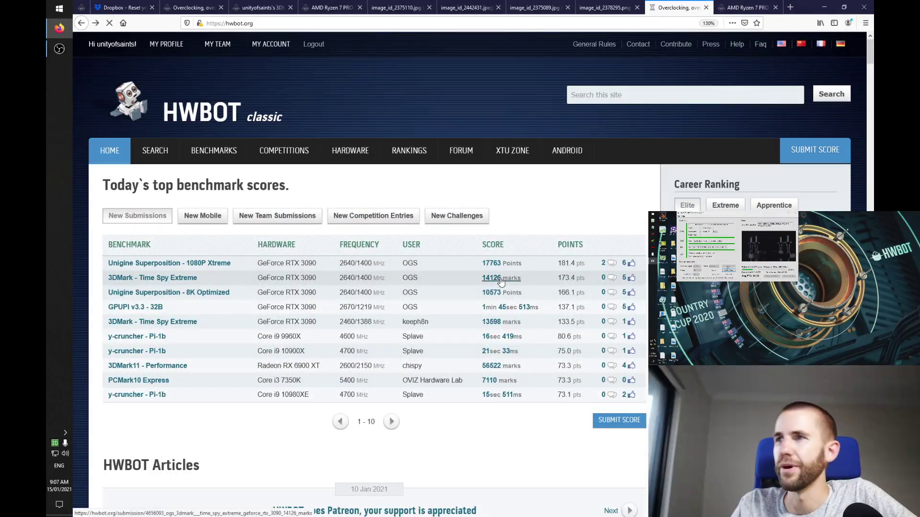
scroll(426, 256, "down", 8)
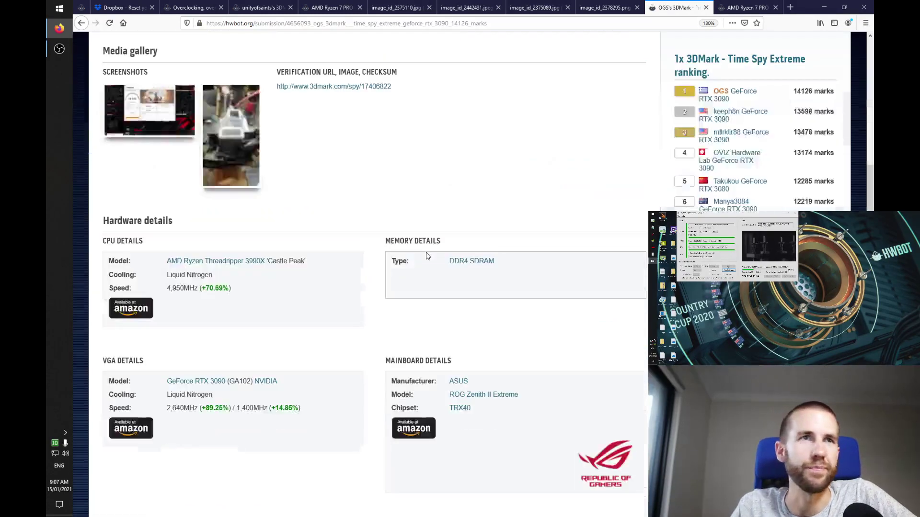
left_click(133, 98)
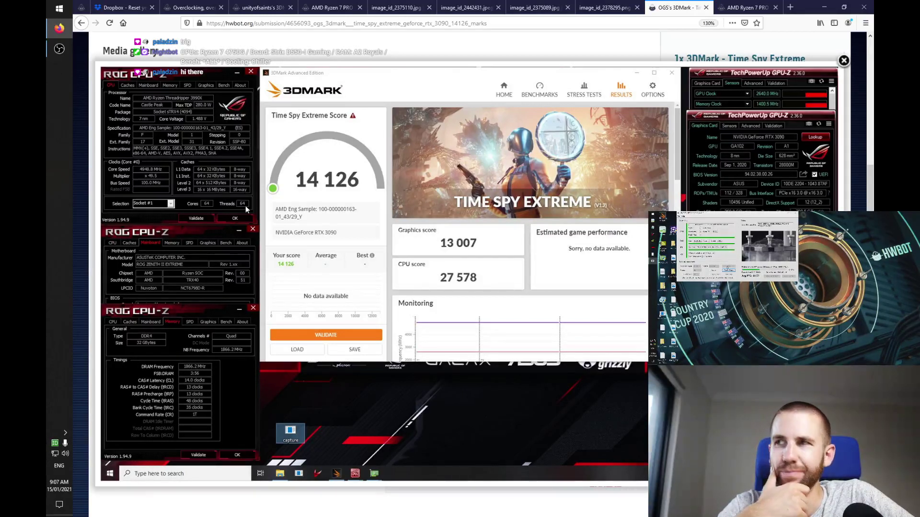
Step: Check the HWBOT x265 Benchmark - 4k entry in the Ryzen 7 PRO 4750G overclocking records
left_click(748, 7)
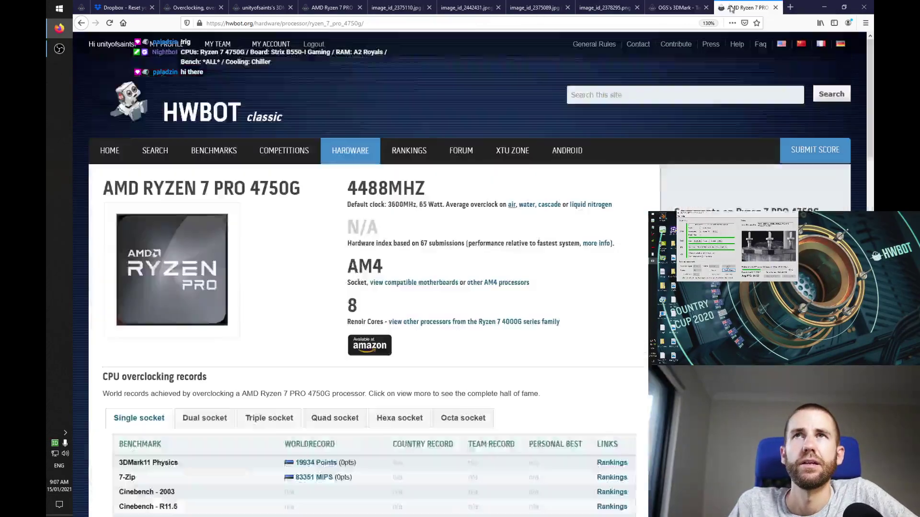
scroll(336, 283, "down", 15)
scroll(350, 280, "up", 10)
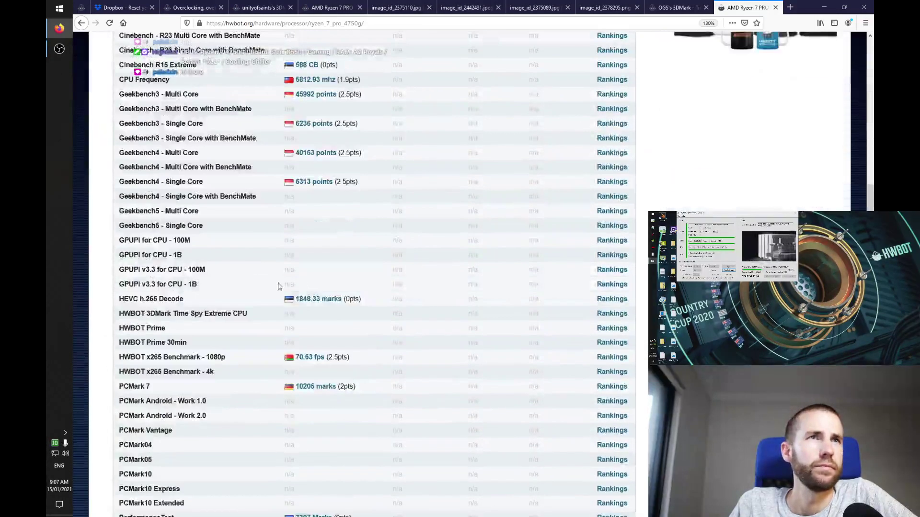
scroll(169, 223, "down", 6)
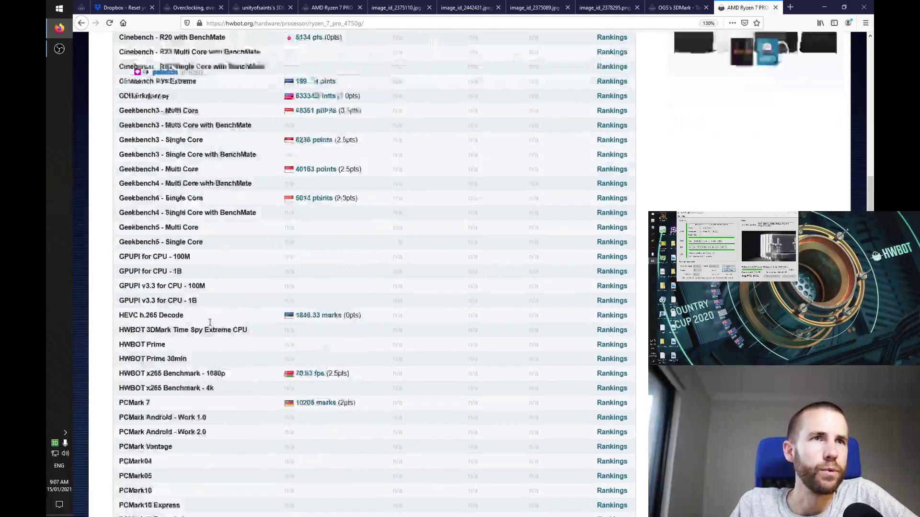
left_click_drag(191, 245, 149, 242)
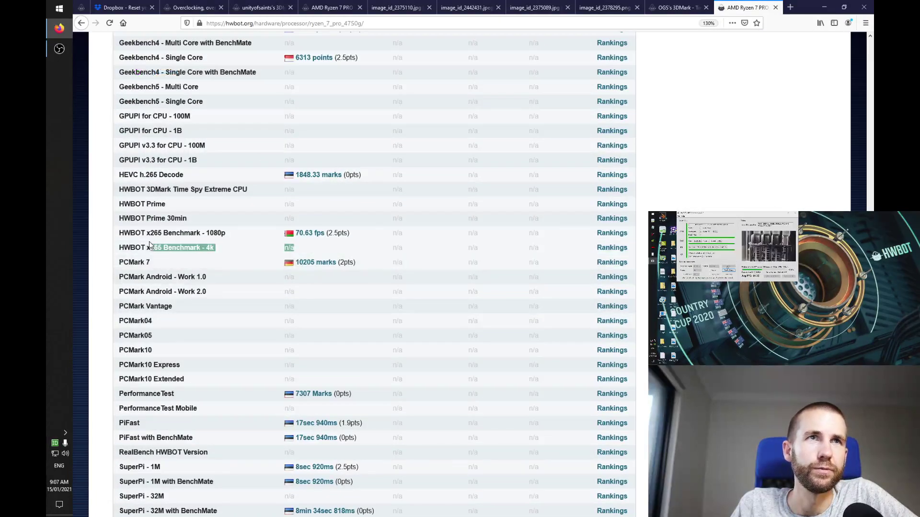
left_click(156, 245)
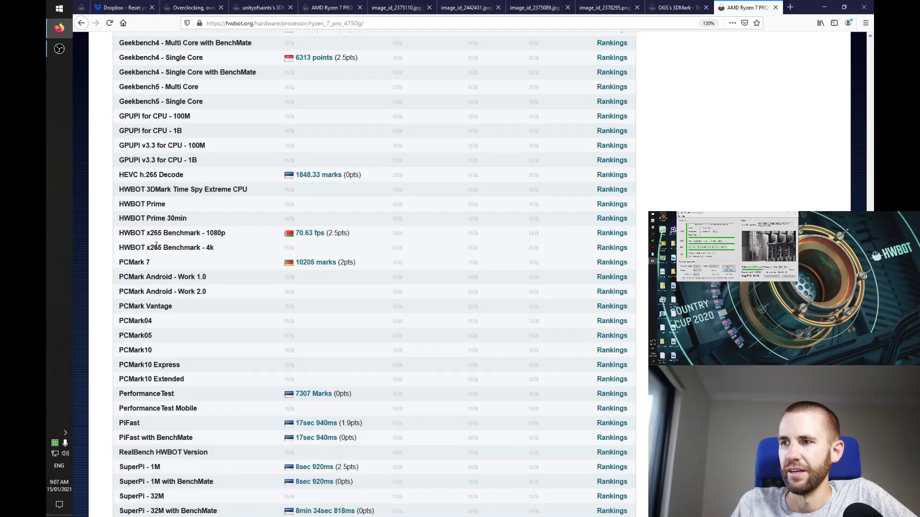
Step: Return to the HWBOT home page and review the Core i9 9960X y-cruncher Pi-1b submission in a separate tab
key("ctrl+shift+Tab")
left_click(81, 23)
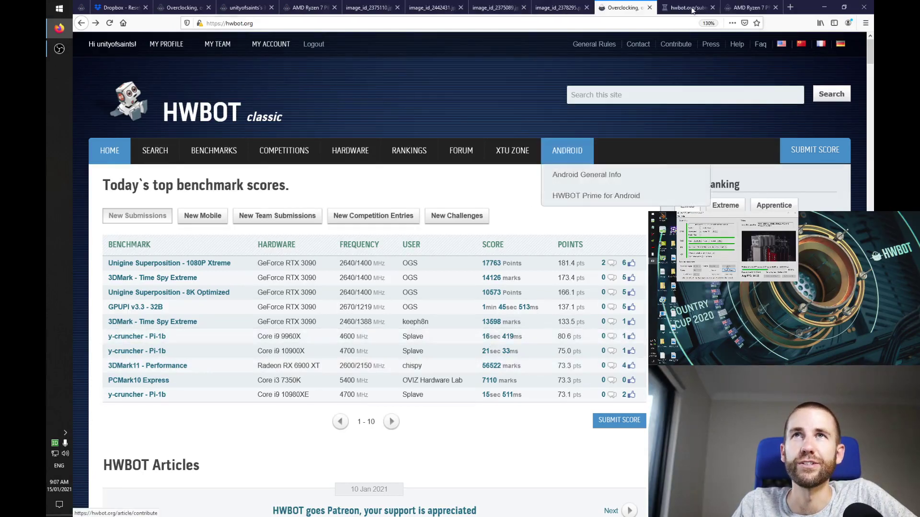
left_click(702, 15)
scroll(248, 366, "down", 6)
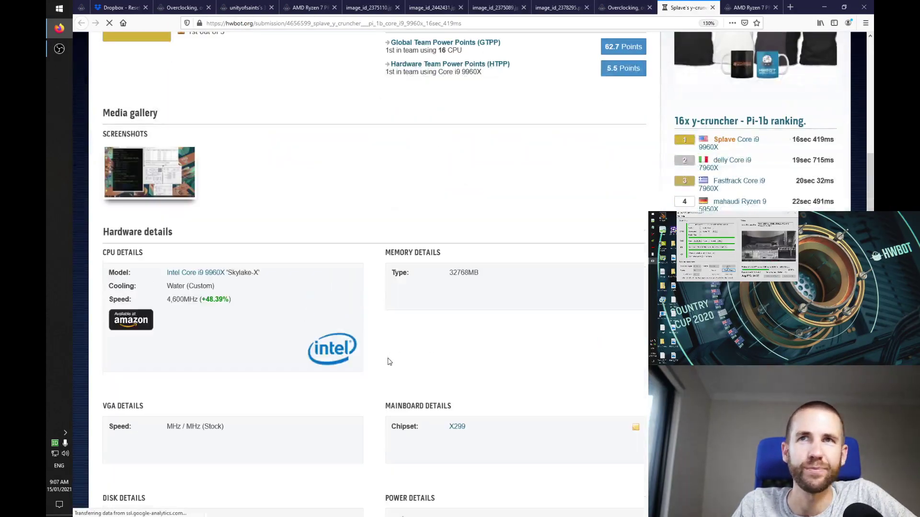
scroll(390, 362, "up", 5)
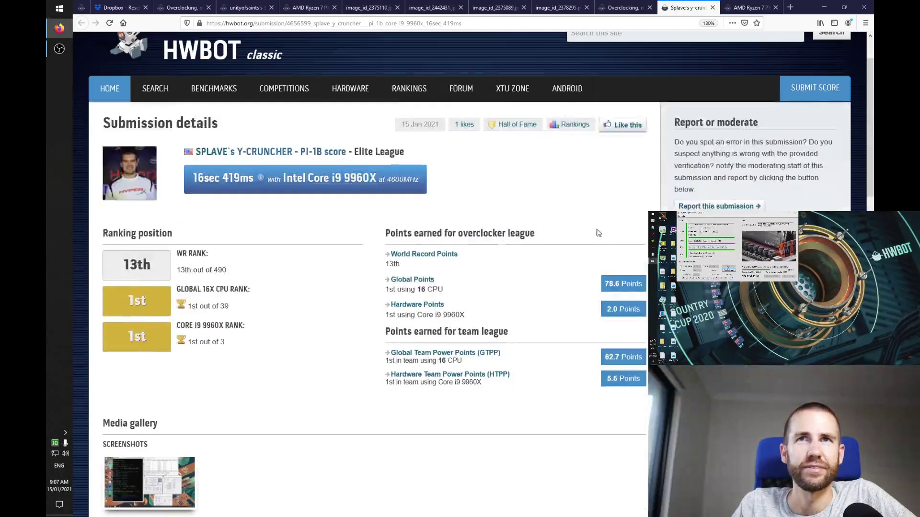
key("alt+Left")
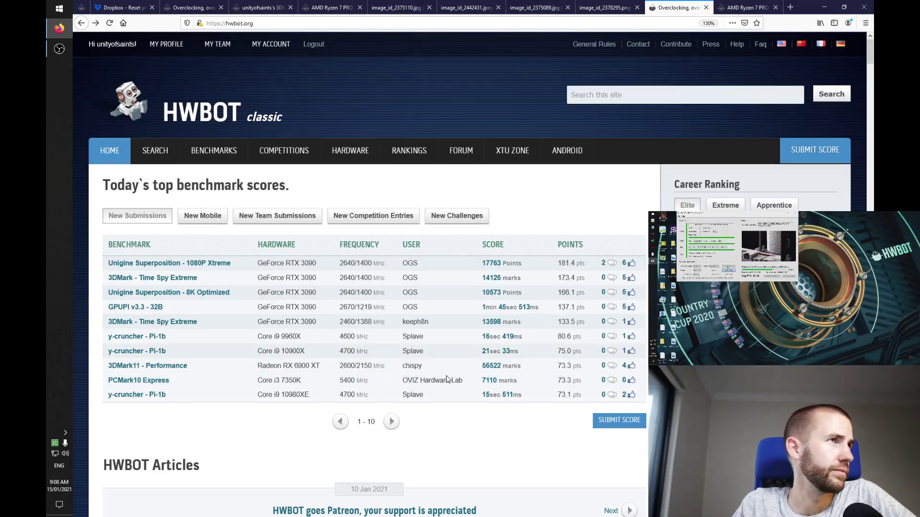
Step: Open the PCMark10 Express page from HWBOT's list of processor benchmarks
scroll(540, 383, "down", 3)
scroll(540, 383, "up", 3)
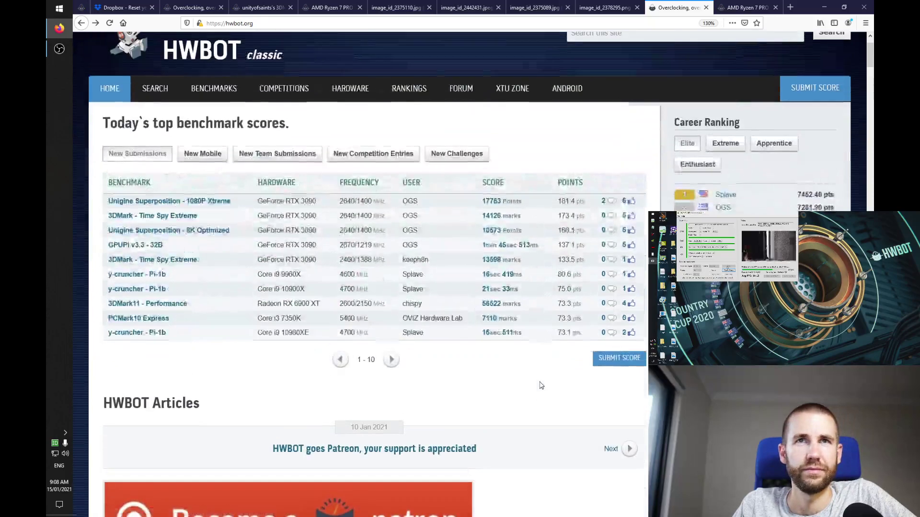
mouse_move(214, 150)
left_click(215, 217)
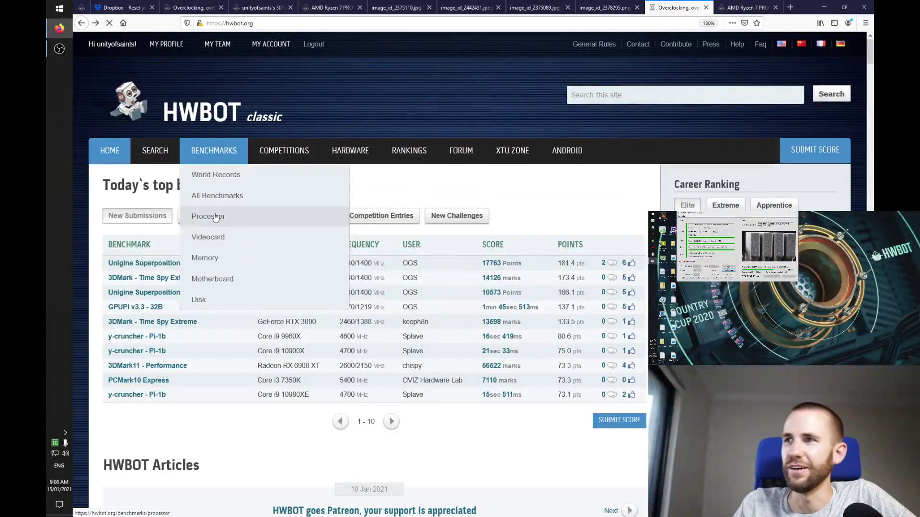
scroll(238, 391, "down", 5)
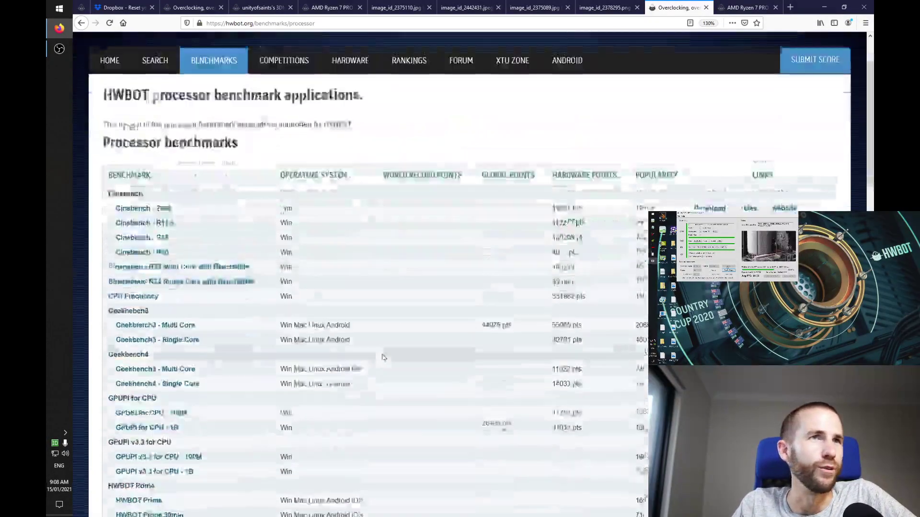
scroll(238, 391, "down", 5)
left_click(146, 255)
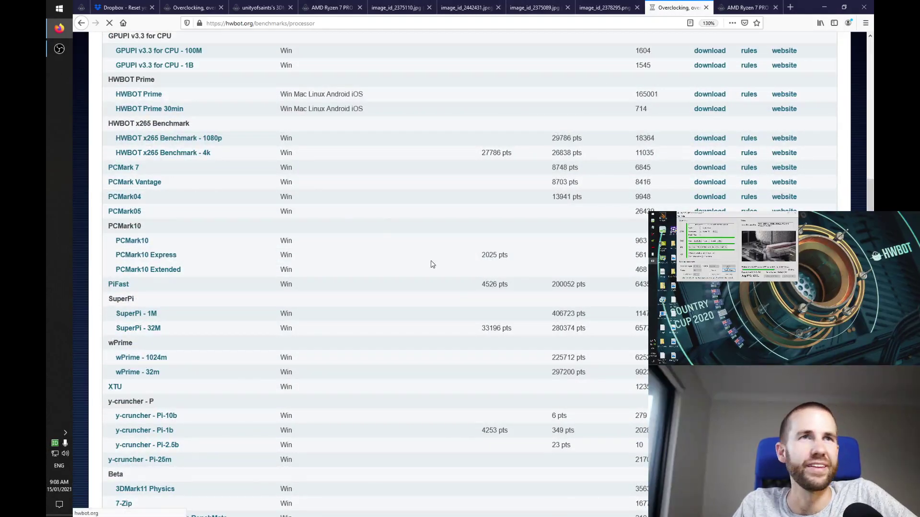
Step: Examine the overall best PCMark10 Express scores for each core count, especially from 18x to 64x CPU
scroll(192, 307, "down", 4)
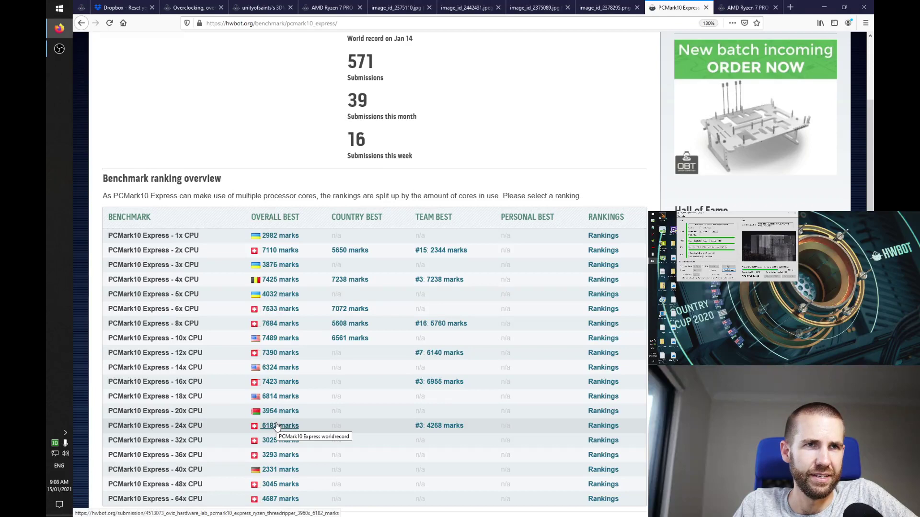
scroll(277, 428, "down", 3)
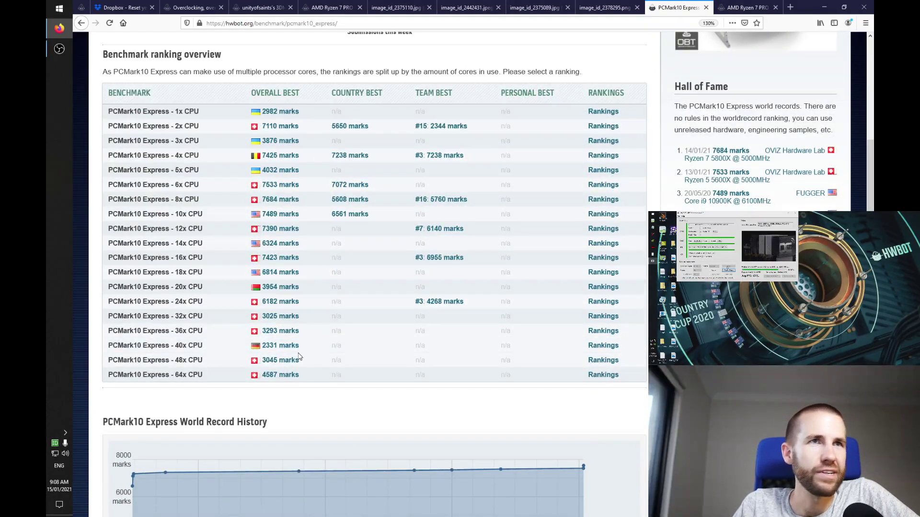
left_click_drag(298, 361, 247, 289)
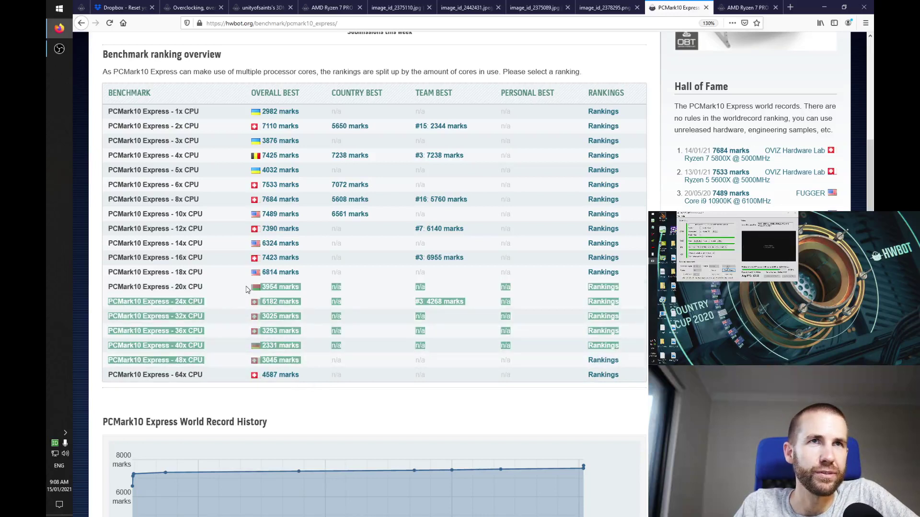
left_click(248, 285)
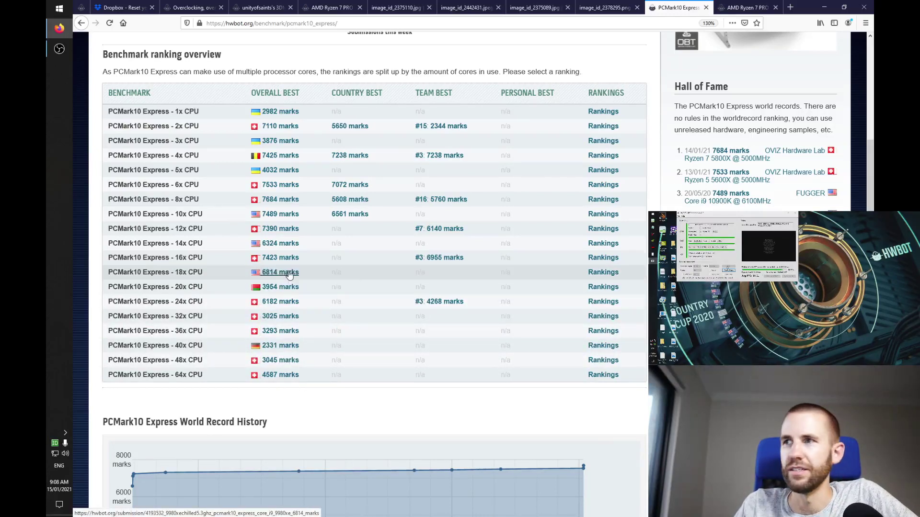
scroll(288, 276, "up", 2)
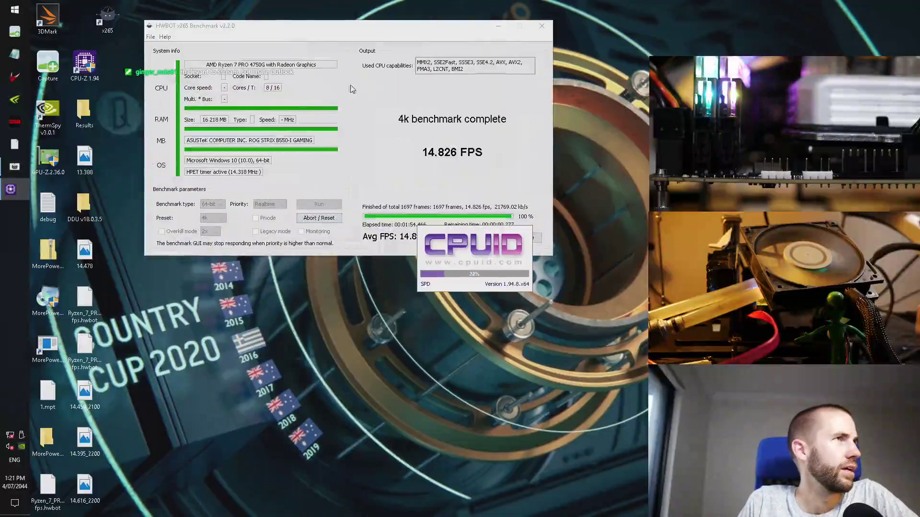
Step: Arrange the x265 result beside a CPU-Z window showing CPU details, with a second CPU-Z window showing Memory details below it
left_click_drag(301, 26, 187, 8)
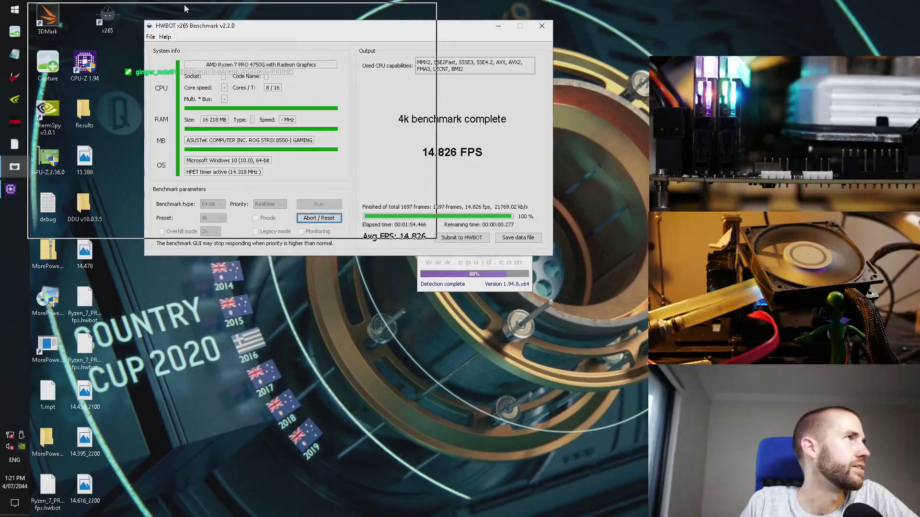
left_click_drag(463, 172, 521, 13)
left_click_drag(113, 8, 181, 191)
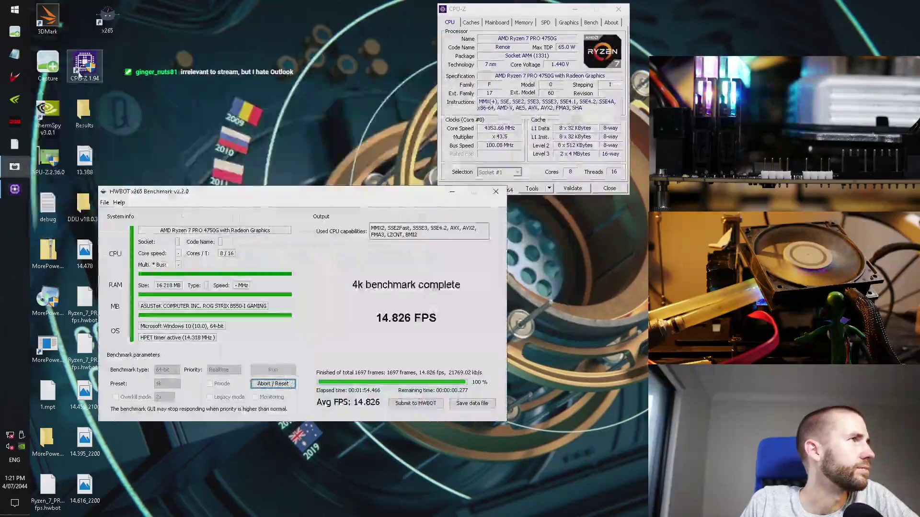
left_click_drag(266, 196, 198, 10)
left_click_drag(458, 9, 458, 7)
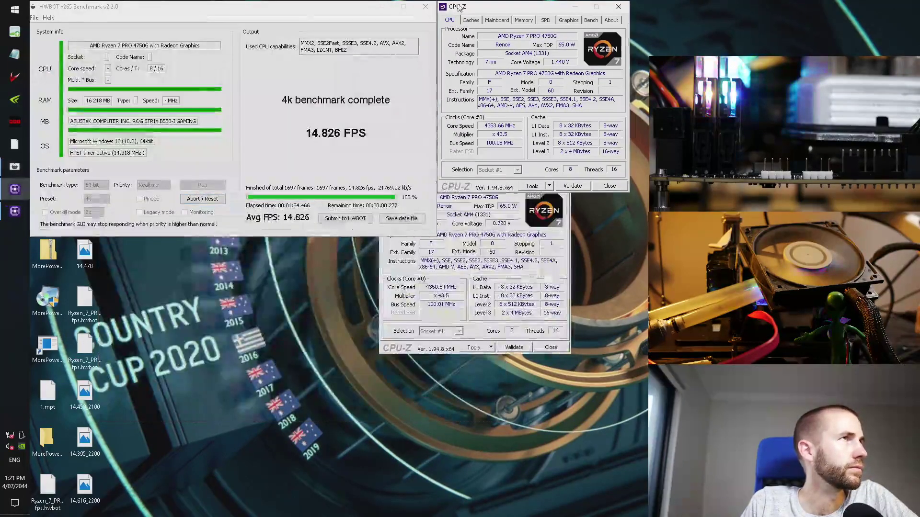
left_click(464, 183)
left_click_drag(444, 171, 504, 200)
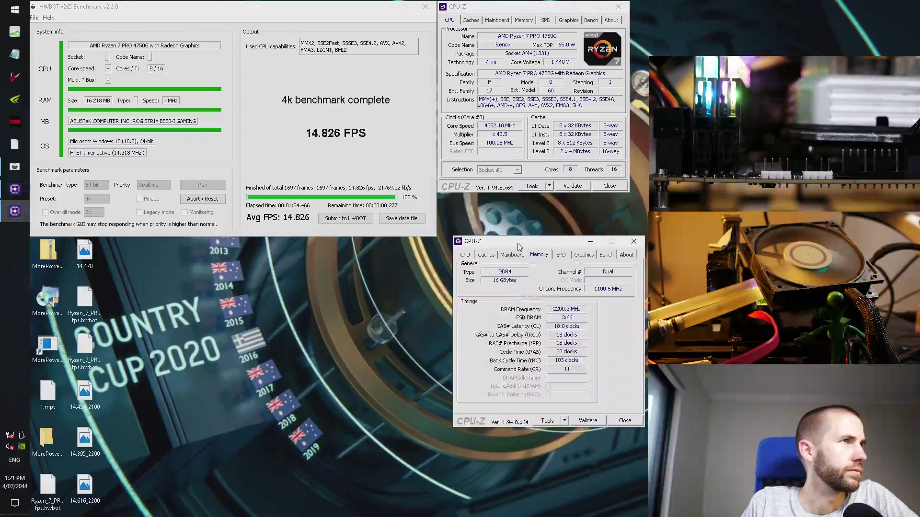
Step: Show Mainboard details in a third CPU-Z window and place it below the x265 result
mouse_move(160, 5)
left_mouse_down()
mouse_move(200, 233)
mouse_move(174, 22)
mouse_move(180, 5)
mouse_move(161, 7)
left_mouse_up()
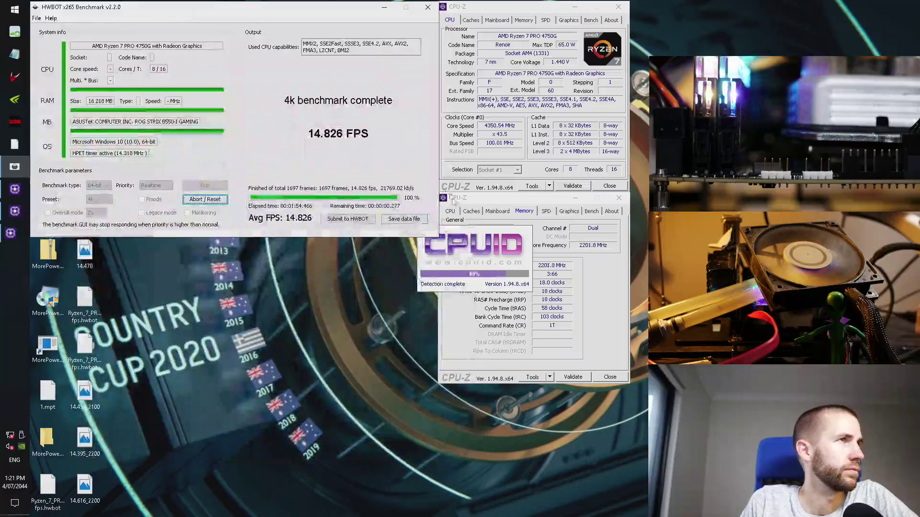
left_click(450, 182)
left_click_drag(434, 168, 311, 250)
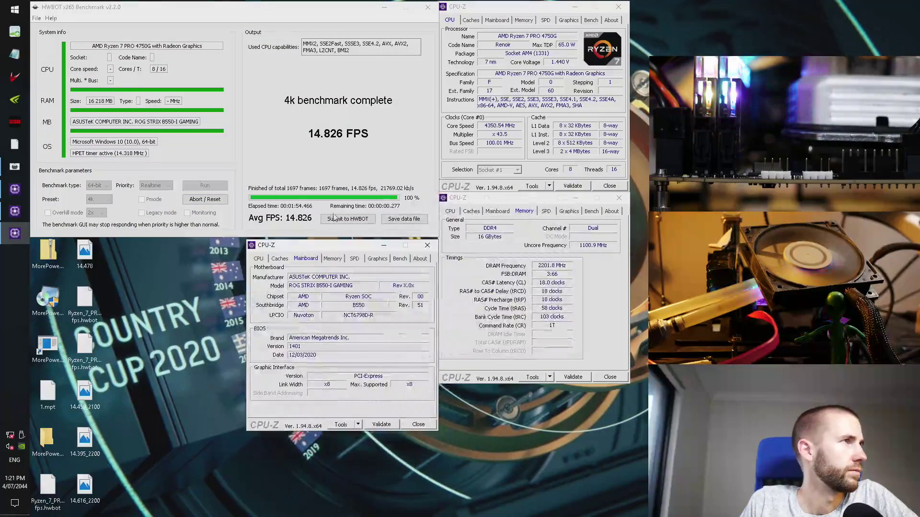
Step: Capture a screenshot of the x265 result with the three CPU-Z windows and rename the desktop image as 43.5
left_click_drag(161, 12, 252, 14)
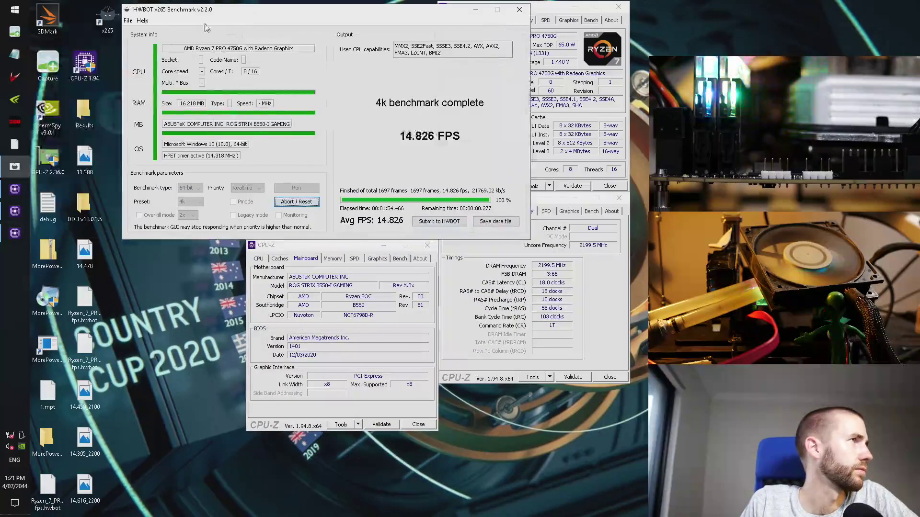
left_click_drag(374, 8, 281, 4)
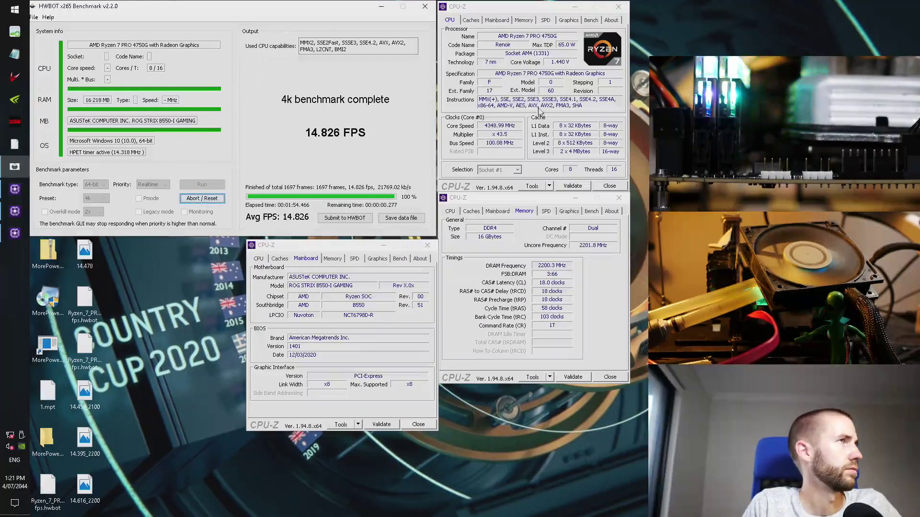
left_click_drag(171, 7, 466, 114)
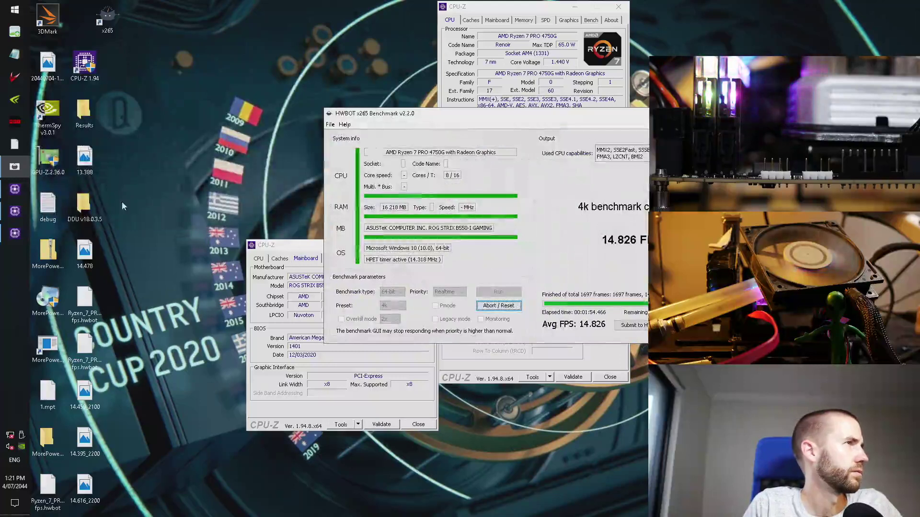
left_click(51, 70)
type("3")
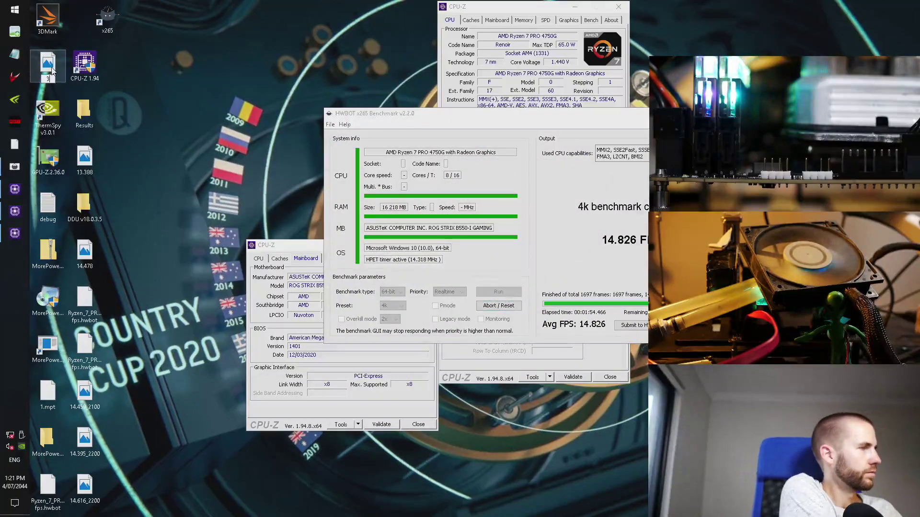
type(".5")
key("Return")
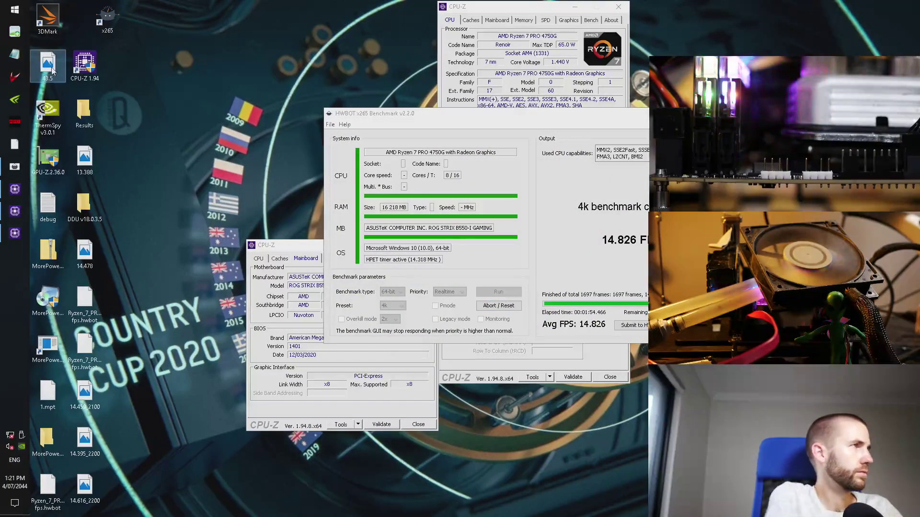
Step: Move the x265 window back beside the CPU-Z windows and save the 4k result as a data file
left_click_drag(226, 8, 215, 8)
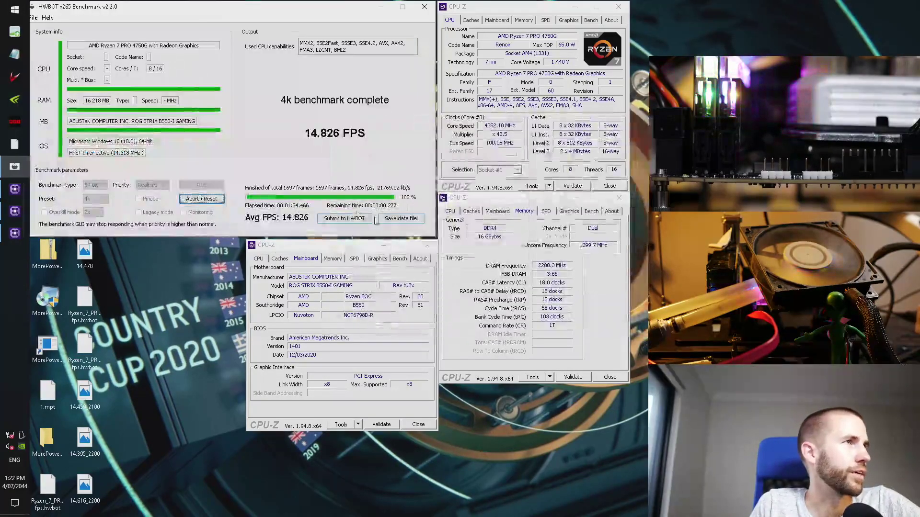
left_click(399, 218)
left_click(472, 293)
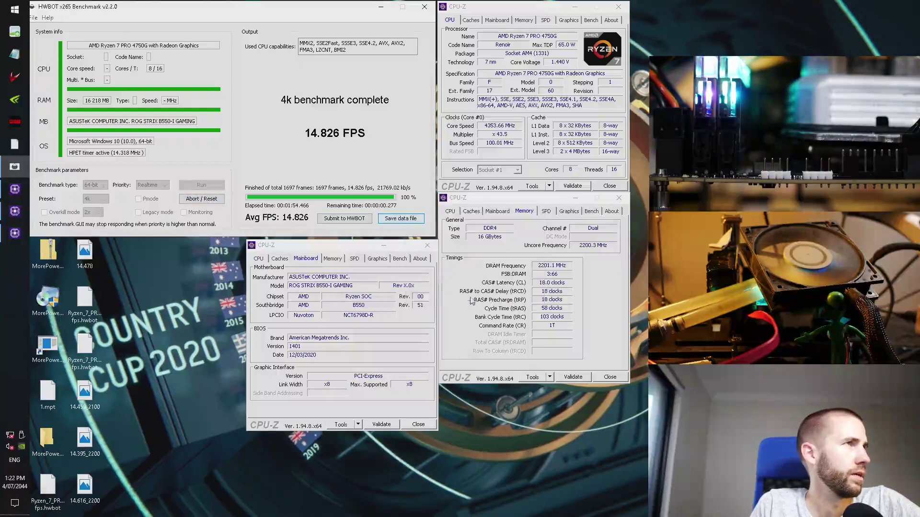
left_click(575, 336)
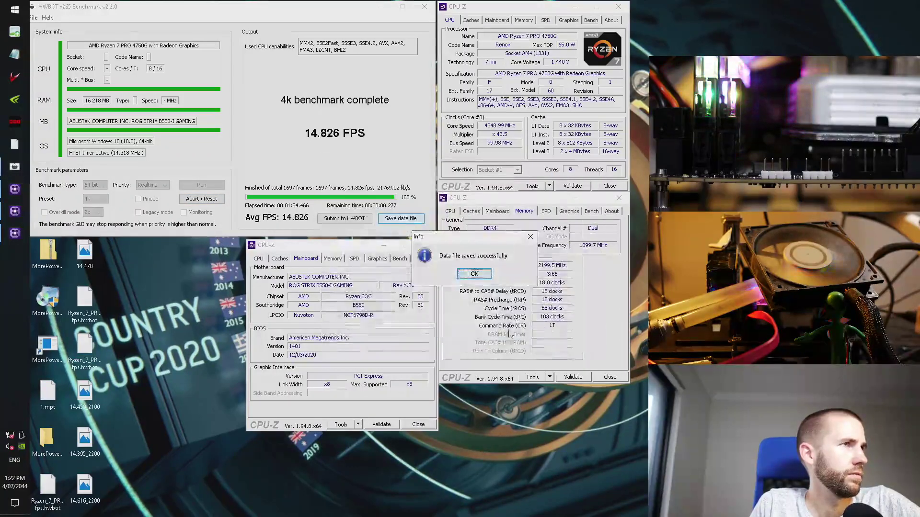
Step: Dismiss the data file notice and close the CPU-Z windows showing Memory and Mainboard details
left_click(492, 283)
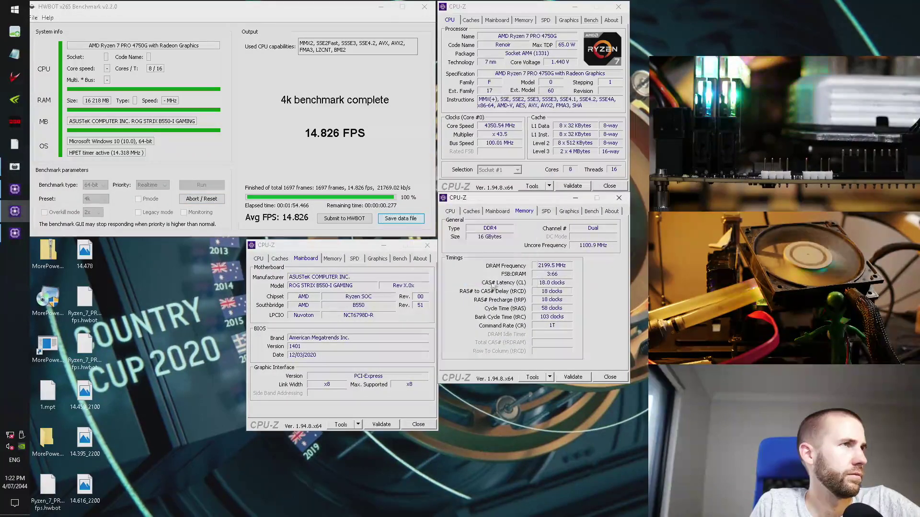
left_click(624, 199)
left_click(427, 245)
Step: Set the CPU ratio of all eight active-core entries to 45.00 in TurboV Core, apply it, and close the utility
left_click(15, 77)
left_click(585, 267)
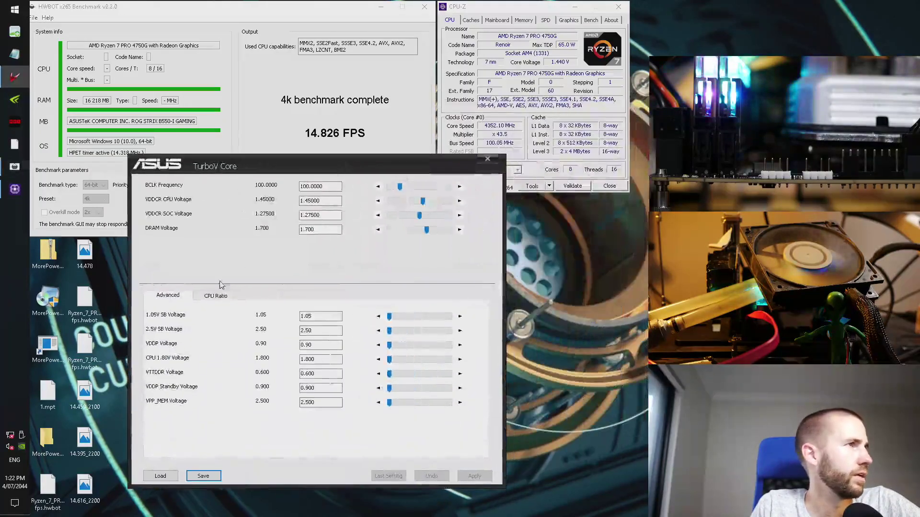
left_click(216, 296)
left_click(460, 317)
left_click(460, 317)
left_click(460, 317)
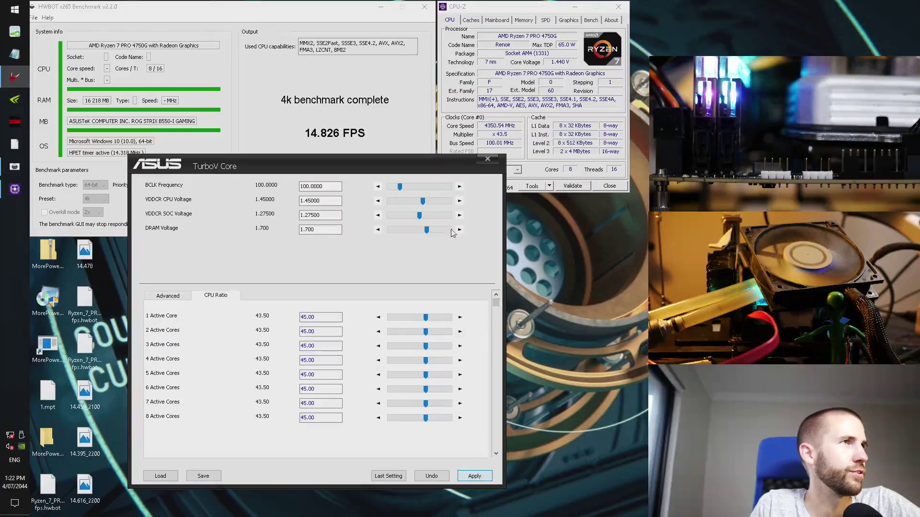
key("Return")
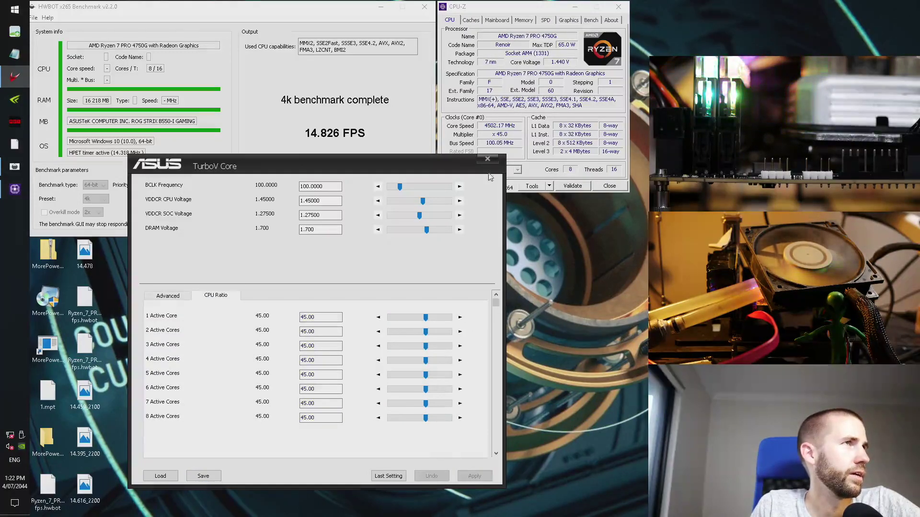
left_click(488, 159)
Step: Close the remaining CPU-Z window, reset the x265 benchmark, and start another 4k run
left_click(619, 6)
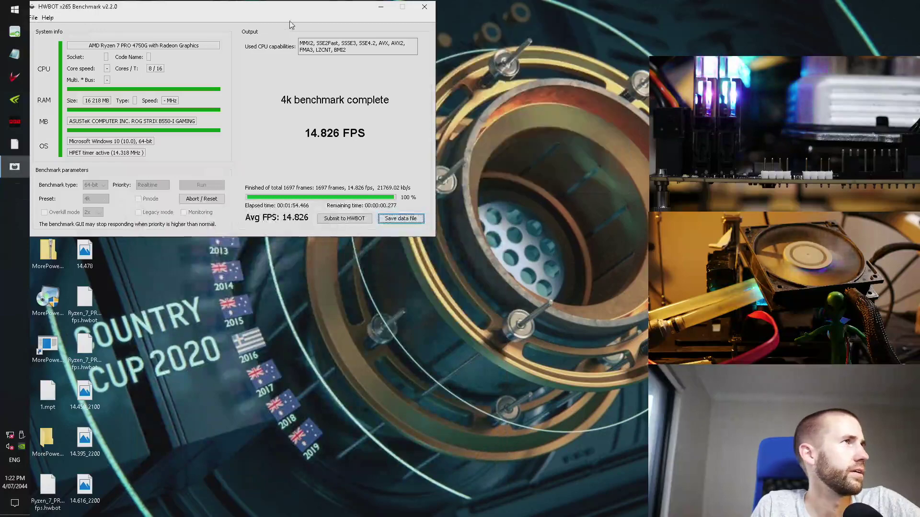
left_click_drag(295, 7, 379, 43)
left_click(284, 235)
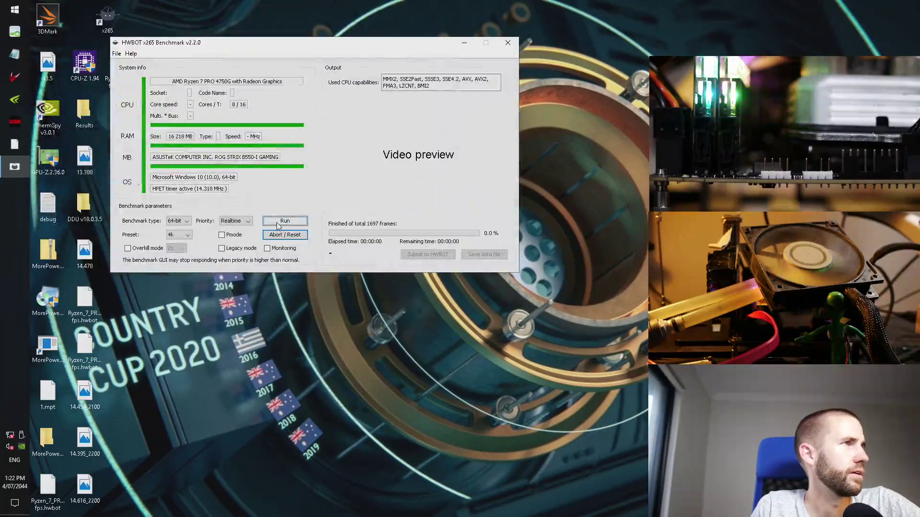
left_click(277, 222)
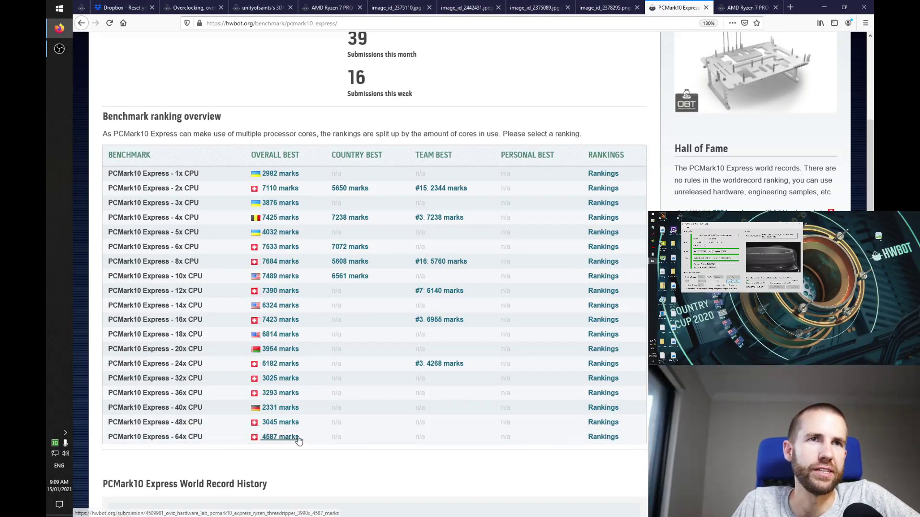
Step: Switch to the browser, examine HWBOT's PCMark10 Express ranking overview, and open the list of processor benchmarks
left_click_drag(359, 437, 317, 335)
left_click(318, 335)
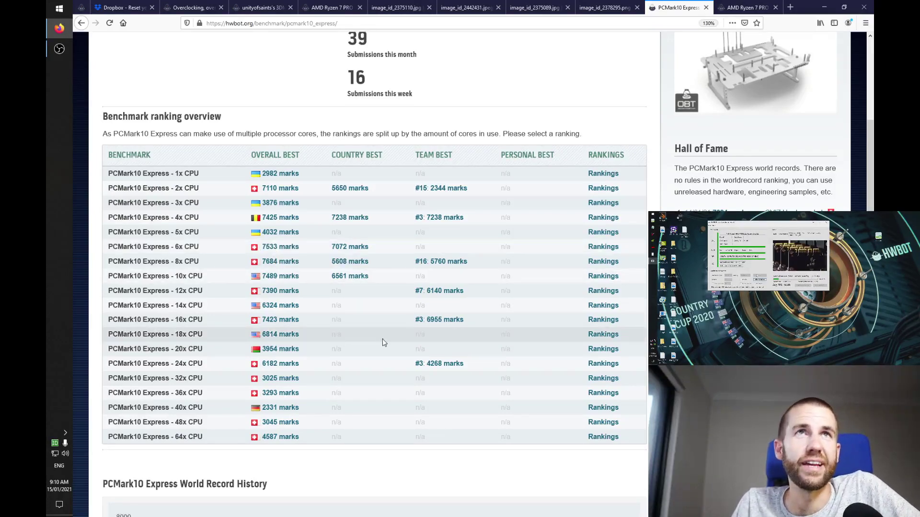
scroll(479, 198, "up", 5)
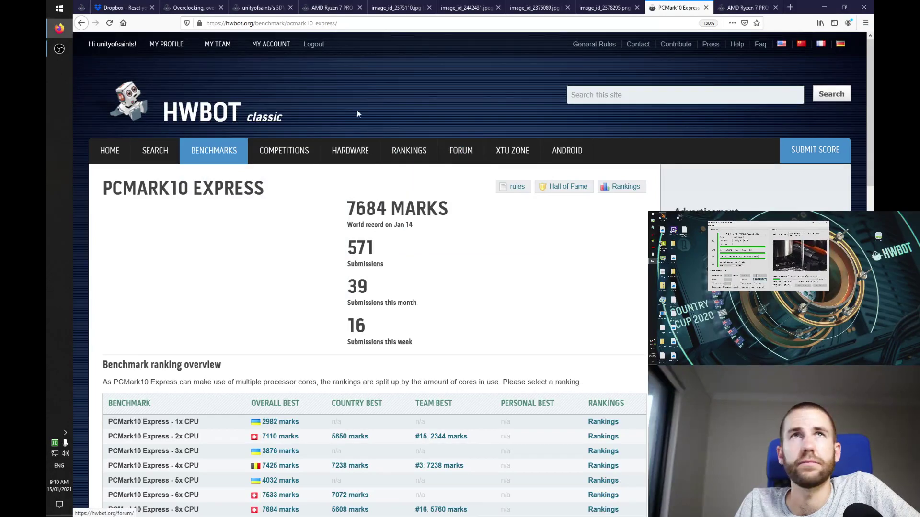
scroll(303, 312, "down", 5)
scroll(303, 311, "up", 5)
mouse_move(214, 151)
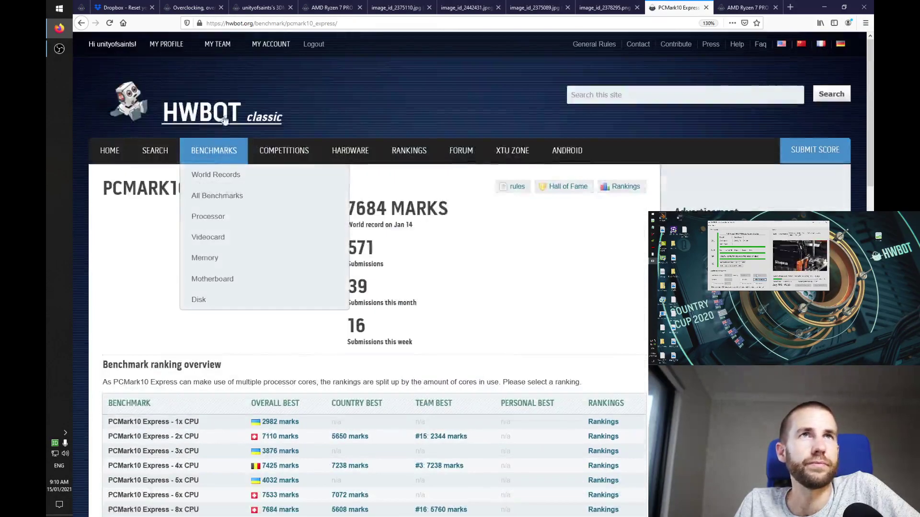
left_click(233, 226)
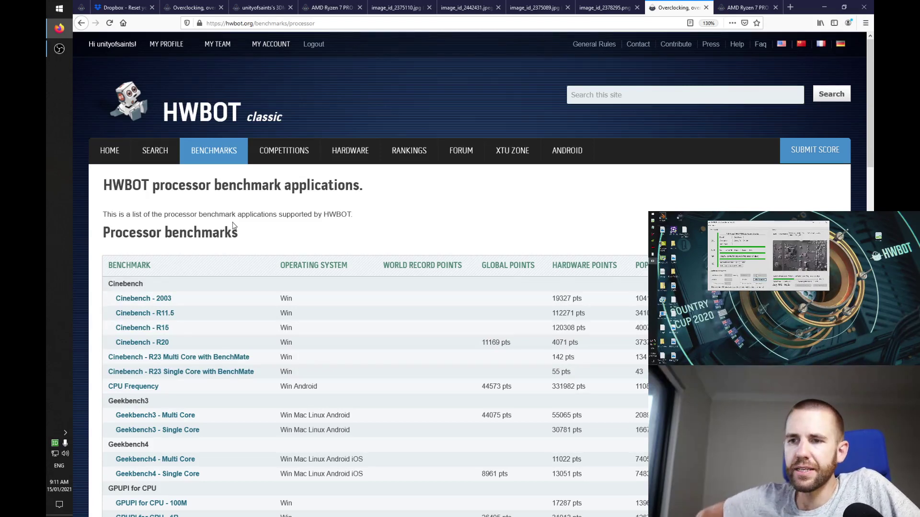
Step: Open the HWBOT member profile and show its Points section below the achievement showcase
mouse_move(284, 150)
left_click(373, 225)
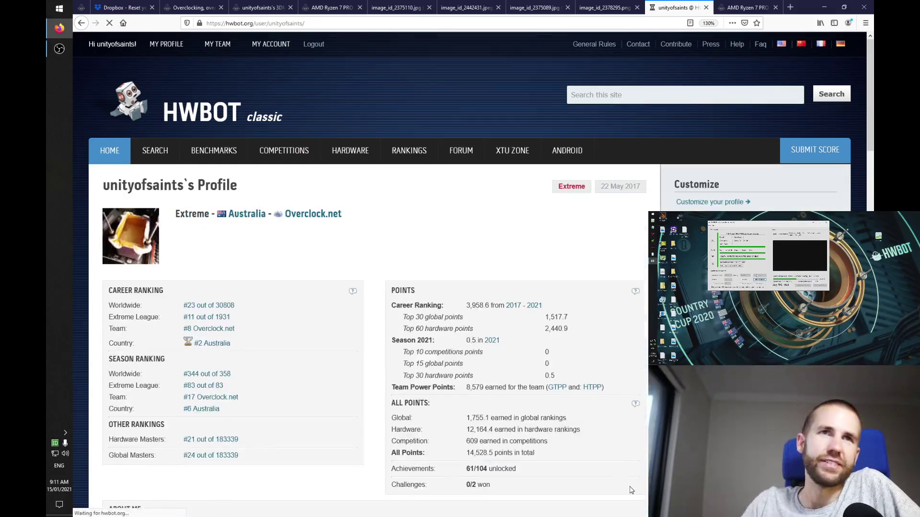
scroll(200, 229, "down", 5)
scroll(200, 229, "down", 15)
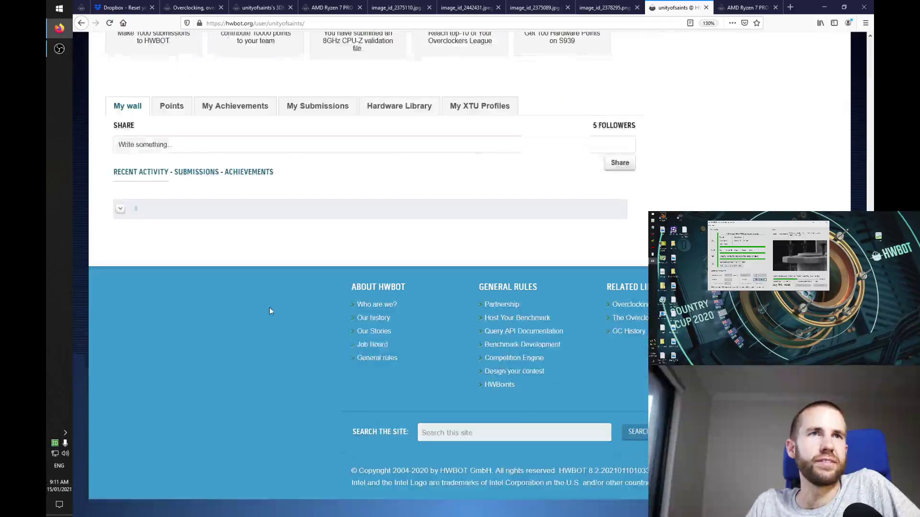
scroll(269, 311, "up", 3)
left_click(172, 230)
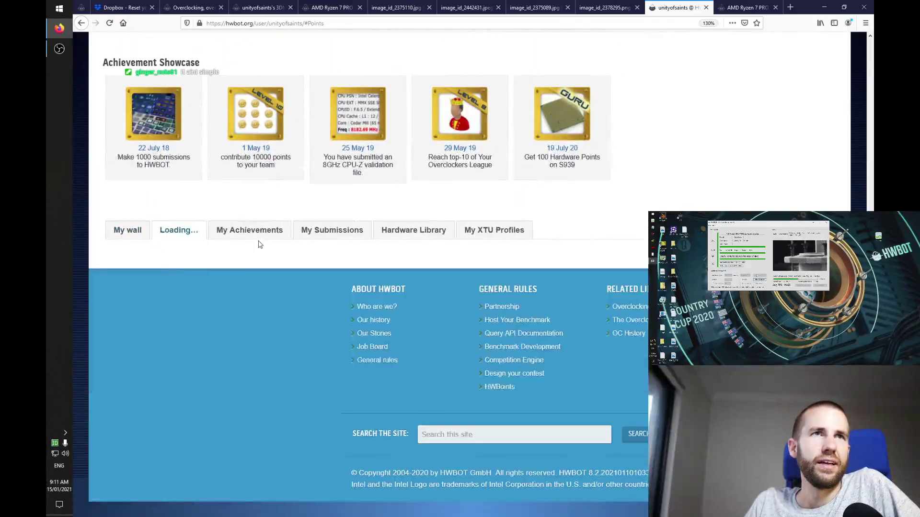
Step: Show the profile's achievements and examine the progress towards the Golden Cups and Cups and Medals levels
left_click(201, 230)
left_click(247, 275)
scroll(308, 289, "down", 1)
scroll(308, 289, "down", 5)
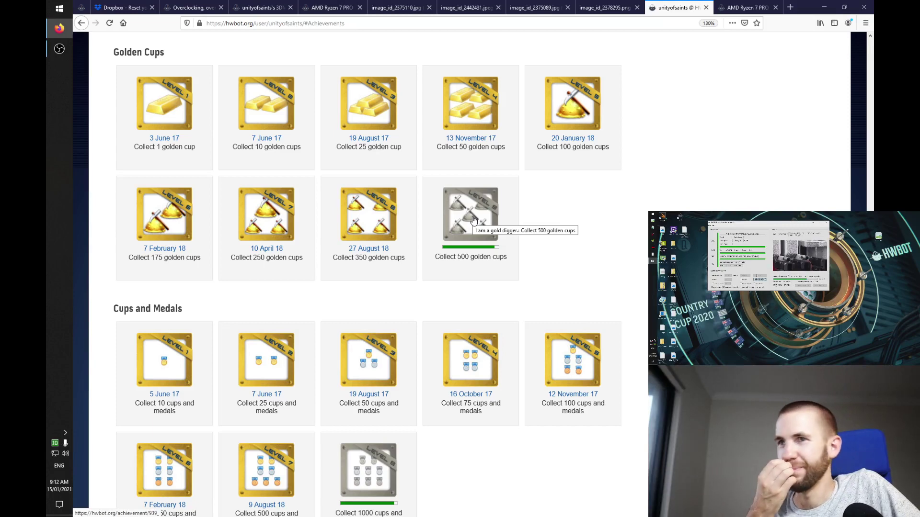
scroll(472, 386, "down", 5)
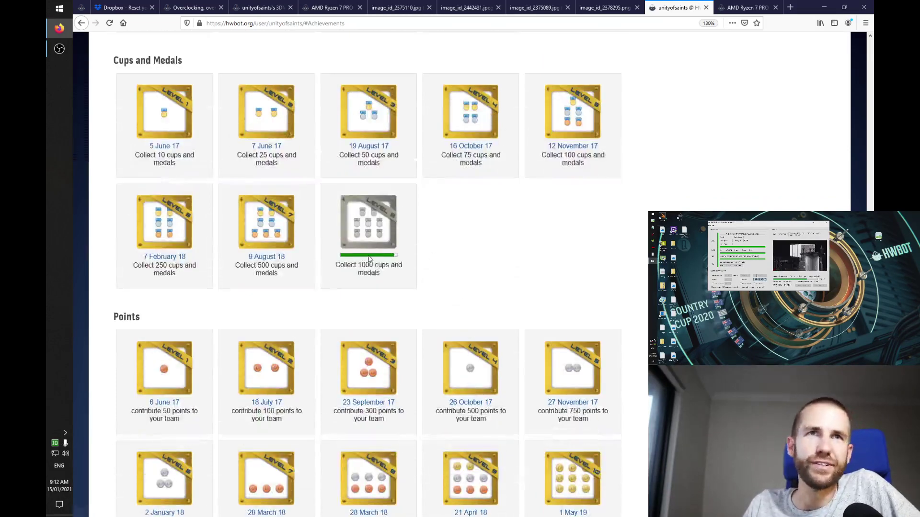
mouse_move(370, 259)
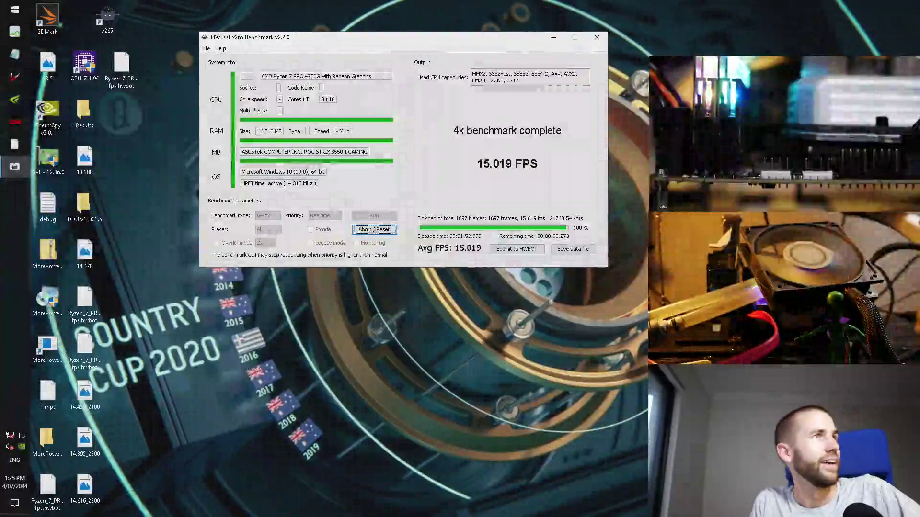
Step: Return to the benchmark system, open CPU-Z, and place its CPU details beside the finished x265 result
double_click(84, 63)
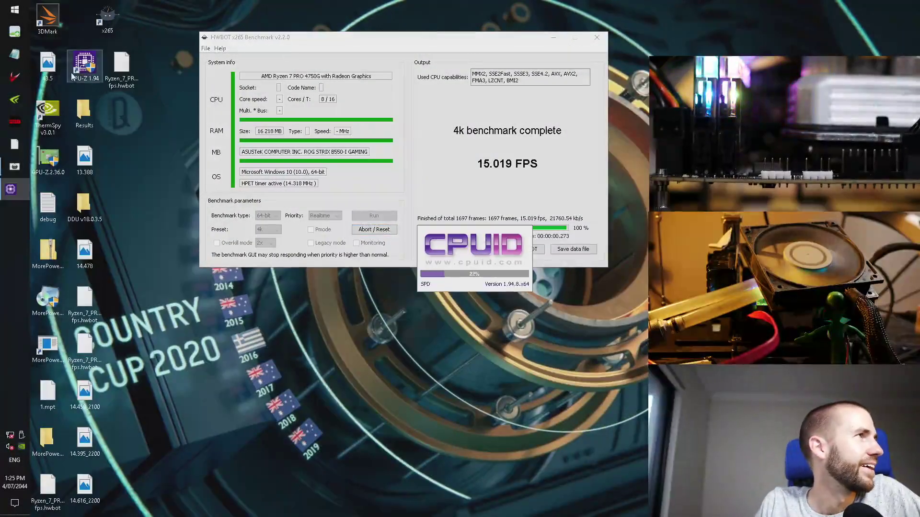
left_click_drag(233, 208, 193, 181)
left_click_drag(298, 11, 170, 9)
left_click_drag(473, 170, 530, 8)
Step: Show Memory details in a second CPU-Z window below the first, and Mainboard details in a third below the x265 result
left_click(460, 181)
left_click_drag(452, 174, 509, 205)
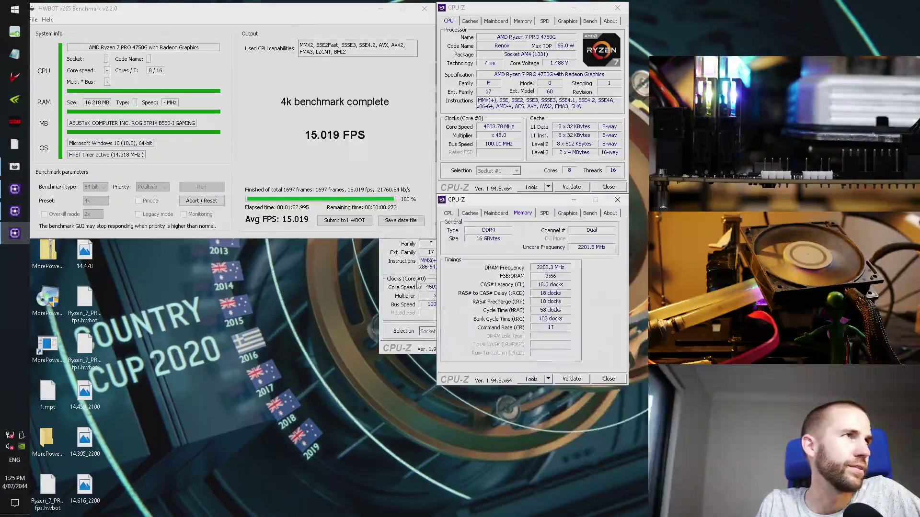
left_click(437, 181)
left_click_drag(434, 168, 340, 242)
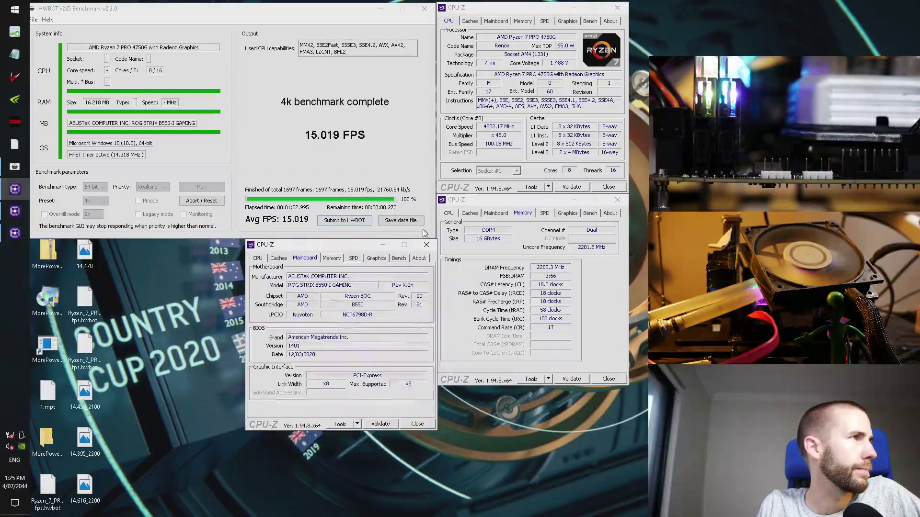
Step: Save the finished 4k result to the Desktop as an HWBOT data file and dismiss the notice
left_click(413, 223)
left_click(413, 224)
left_click(488, 294)
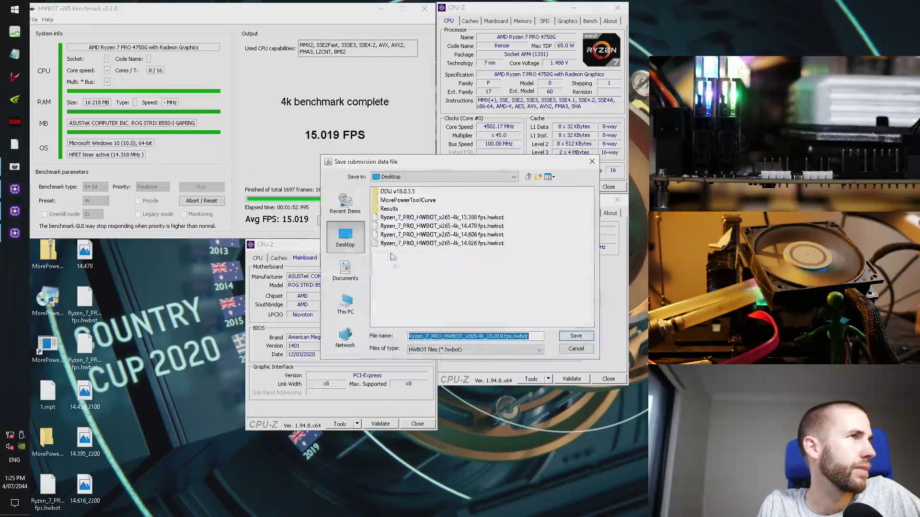
left_click(576, 336)
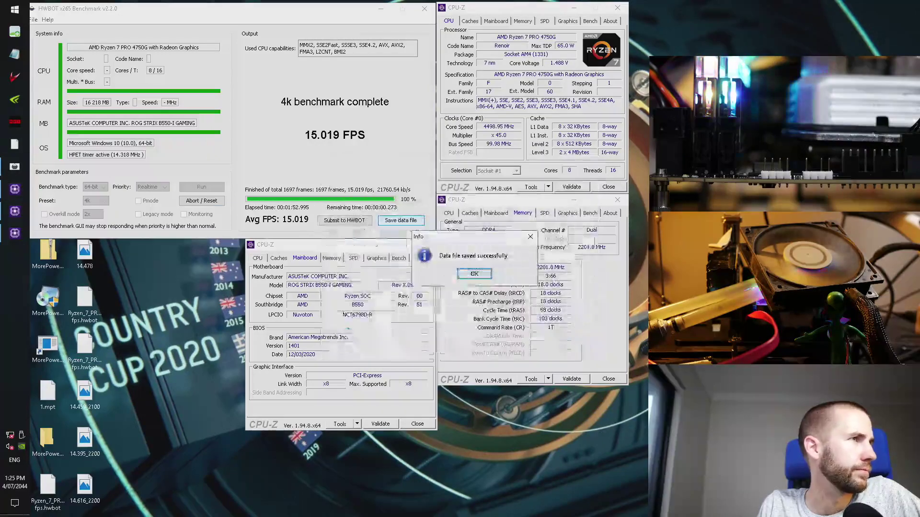
left_click(474, 279)
Step: Close the Mainboard CPU-Z window, then apply a CPU ratio of 46.00 to all cores in TurboV Core
left_click(426, 245)
left_click(14, 77)
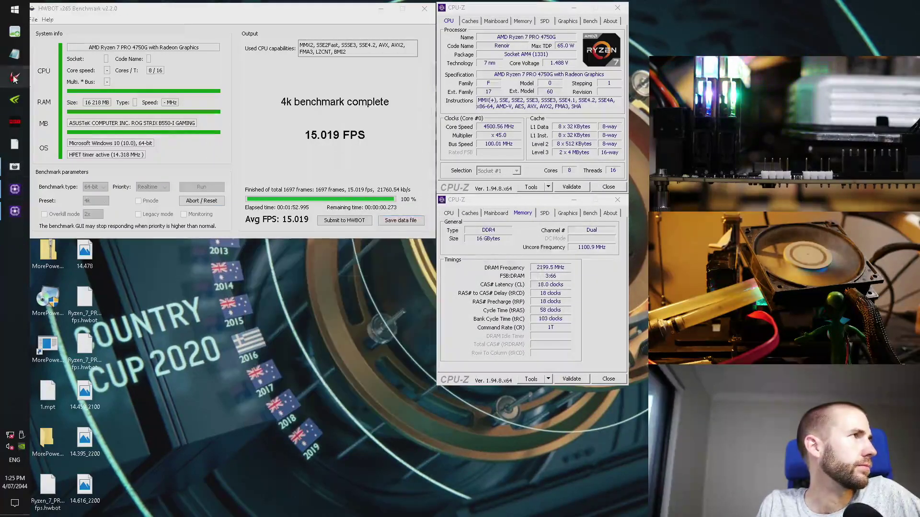
key("Return")
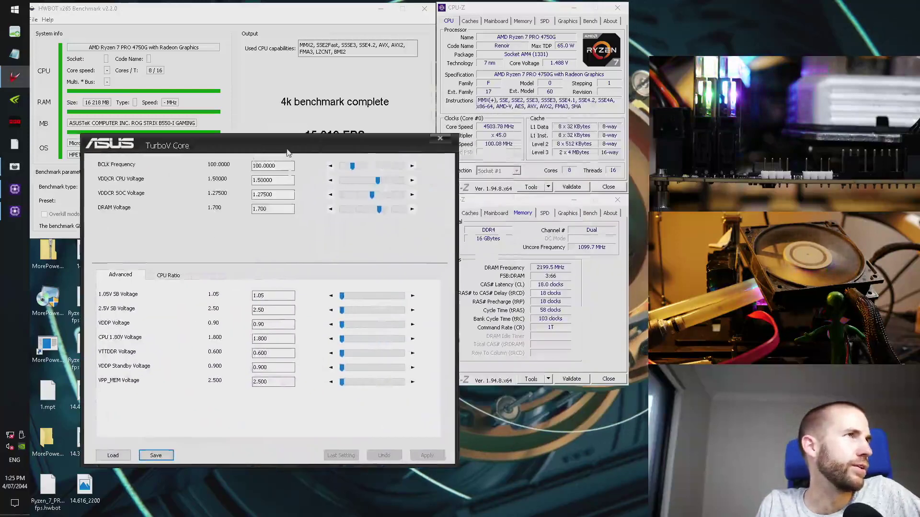
left_click(168, 275)
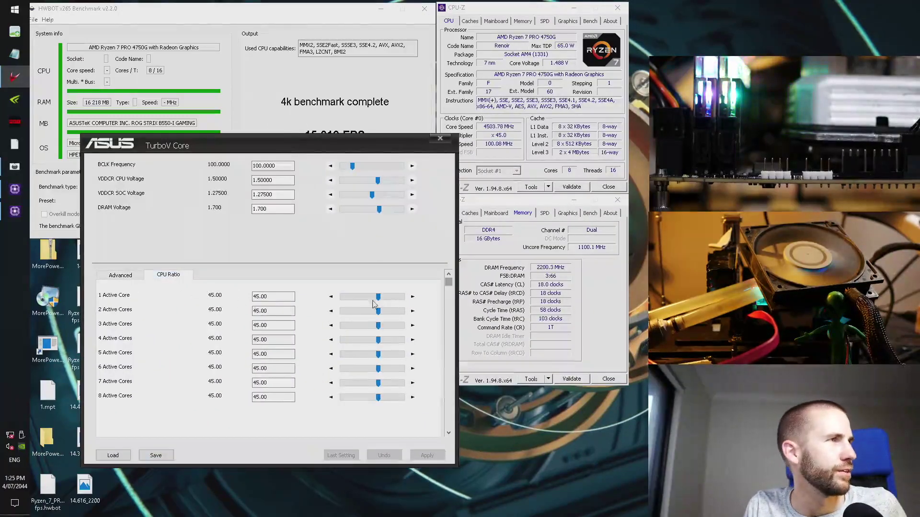
left_click(412, 297)
left_click(412, 297)
left_click(427, 456)
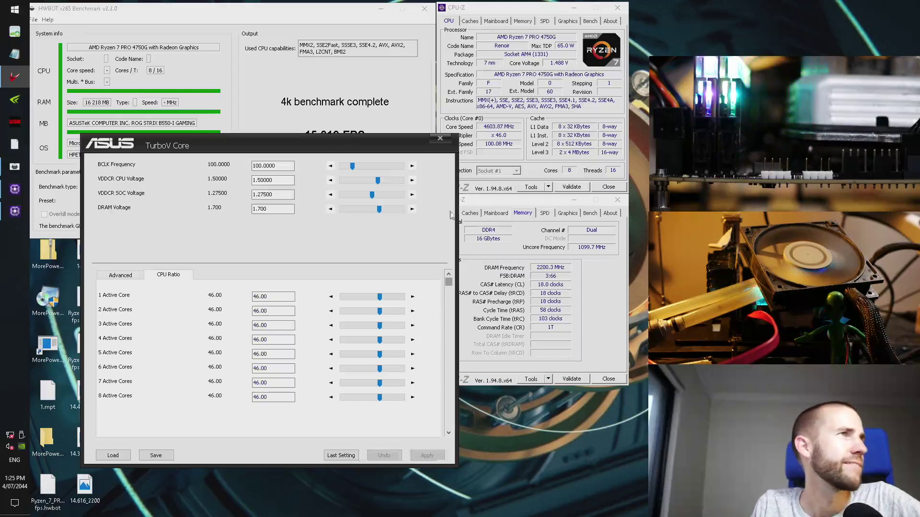
left_click(440, 139)
Step: Close the remaining CPU-Z windows and try to run the x265 4k benchmark at the 46.00 CPU ratio
left_click(617, 200)
left_click(617, 7)
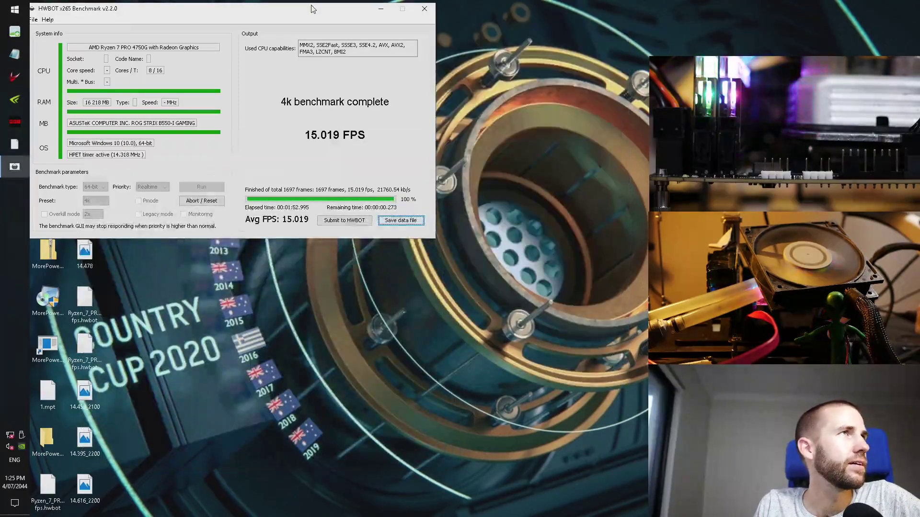
left_click_drag(313, 9, 442, 42)
left_click(336, 235)
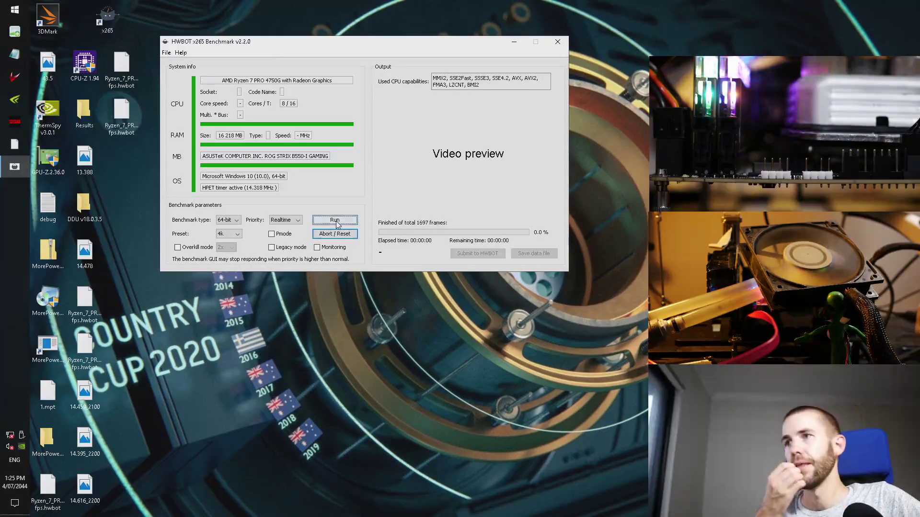
left_click(335, 220)
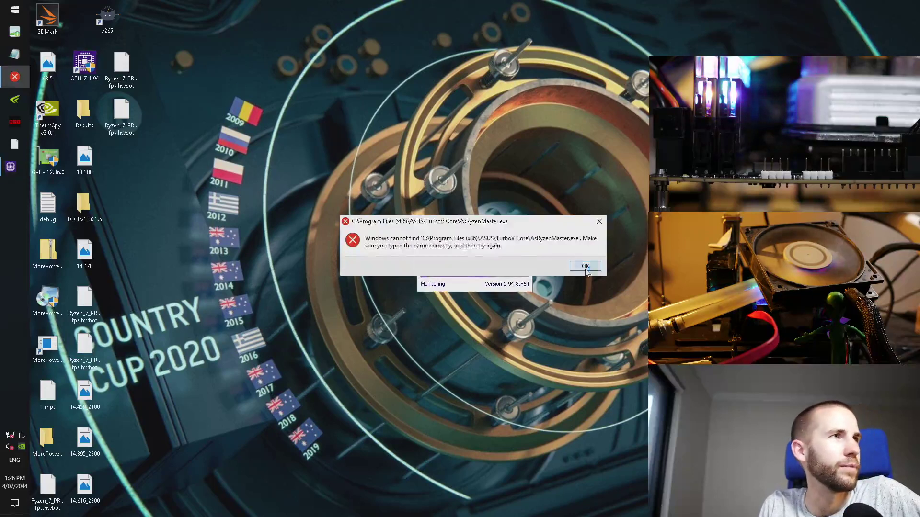
Step: Set the VDDCR CPU Voltage to 1.50000 in TurboV Core
left_click(603, 138)
left_click(602, 139)
left_click(603, 138)
left_click(603, 138)
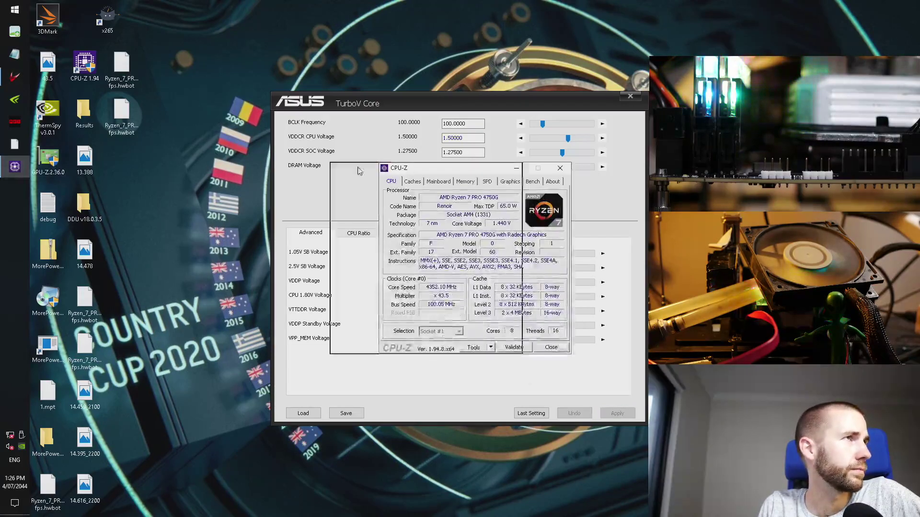
Step: Apply a CPU ratio of 45.00 to all cores in TurboV Core, then close it and CPU-Z
left_click(358, 233)
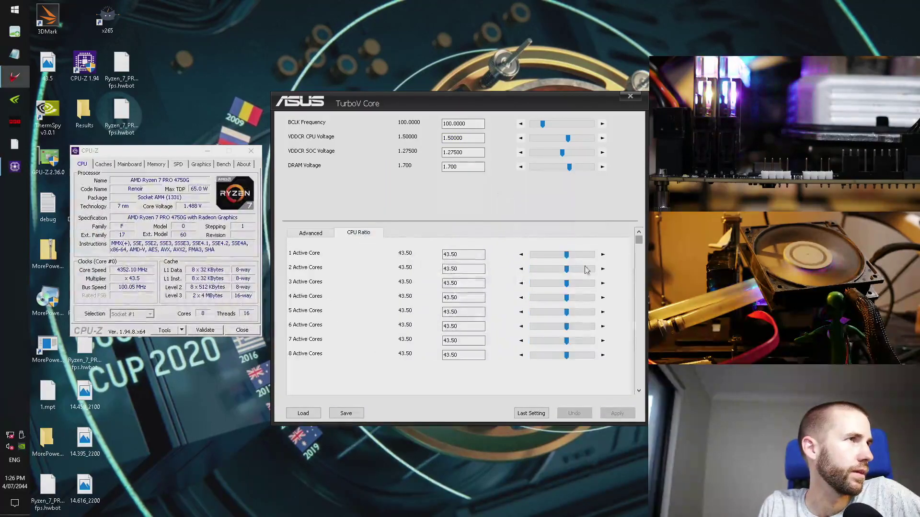
left_click(602, 255)
left_click(602, 254)
left_click(603, 255)
left_click(618, 415)
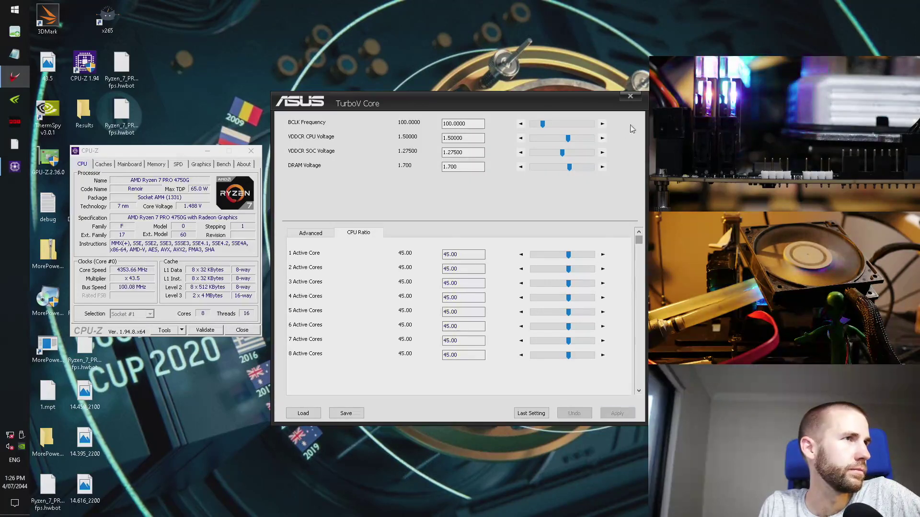
left_click(630, 97)
left_click(251, 151)
Step: Launch the HWBOT x265 benchmark and configure it with Very high priority and the 4k preset
double_click(108, 17)
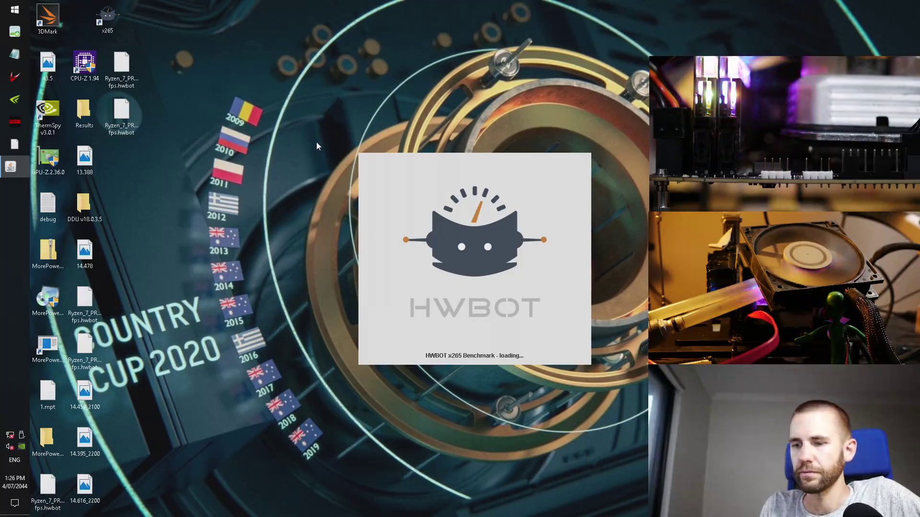
left_click_drag(276, 151, 246, 58)
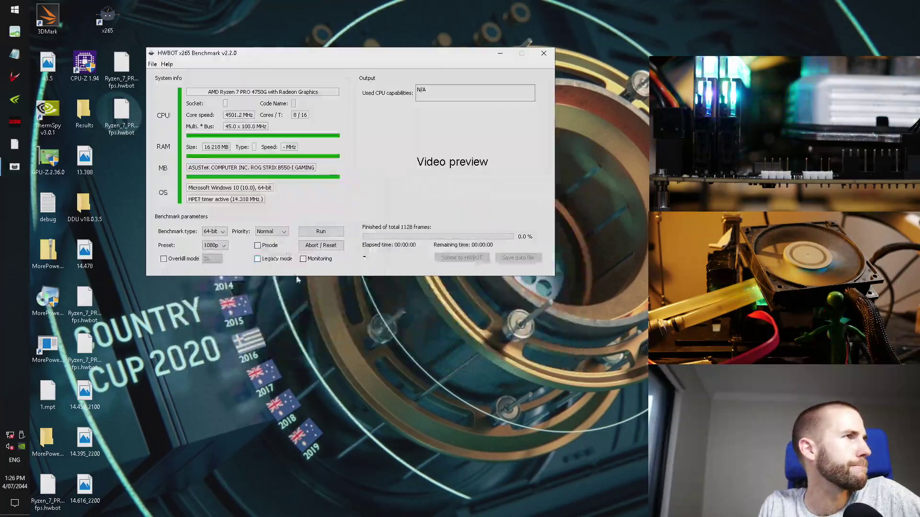
left_click(281, 232)
left_click(280, 231)
left_click(280, 231)
left_click(267, 264)
left_click(223, 246)
left_click(221, 262)
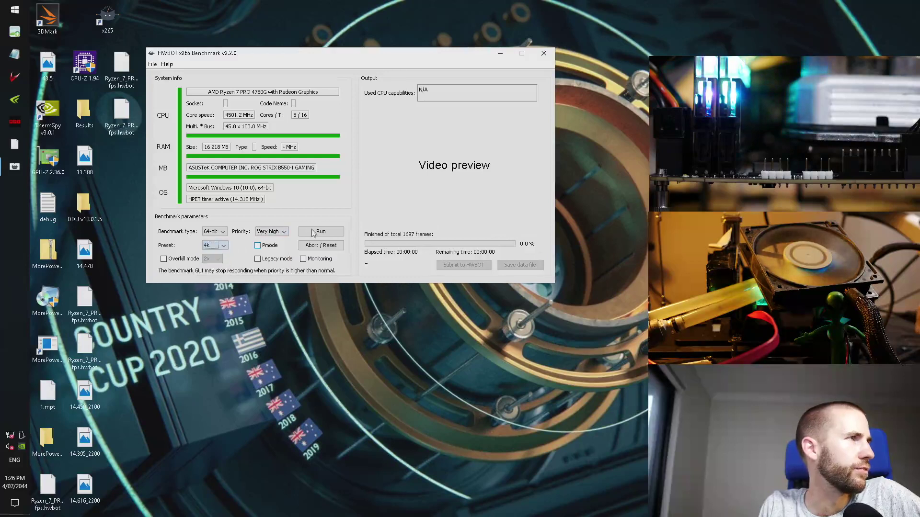
Step: Enable 2x Overkill mode for the x265 benchmark and move its windows aside on the desktop
left_click_drag(251, 53, 835, 11)
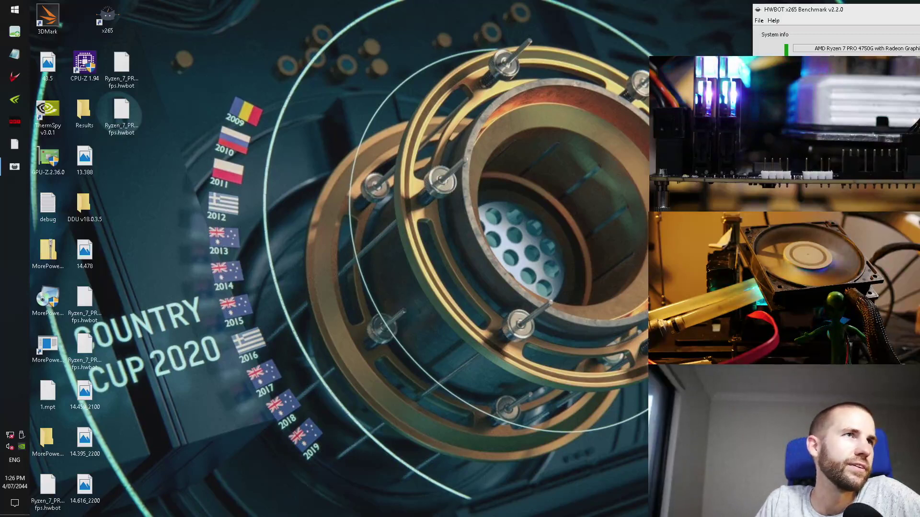
left_click_drag(846, 10, 255, 10)
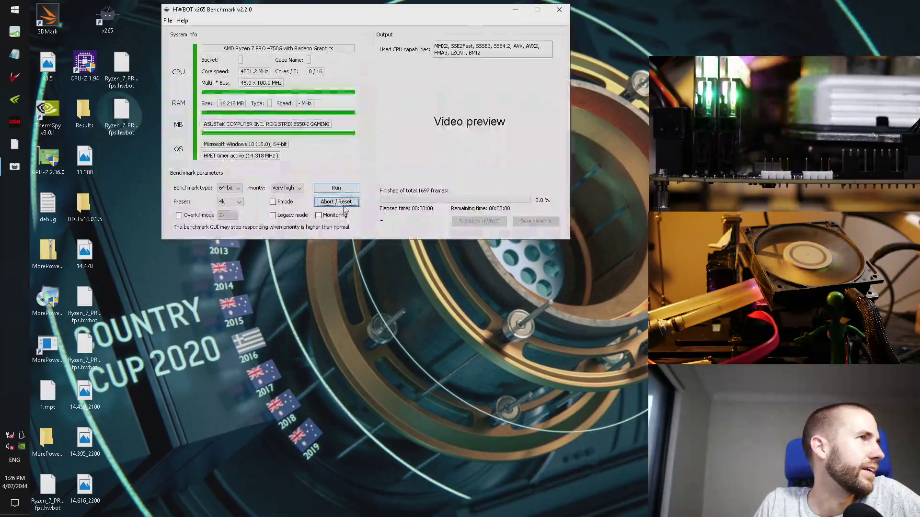
left_click(179, 215)
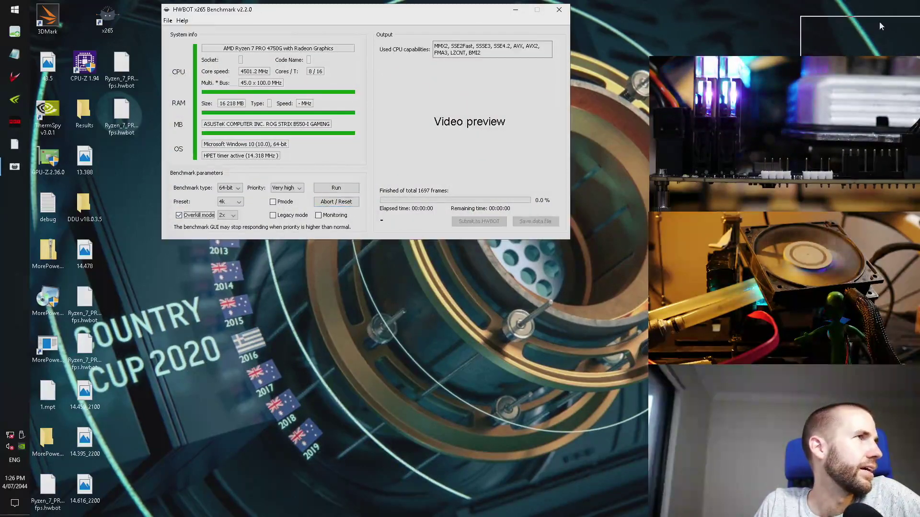
left_click_drag(880, 27, 825, 15)
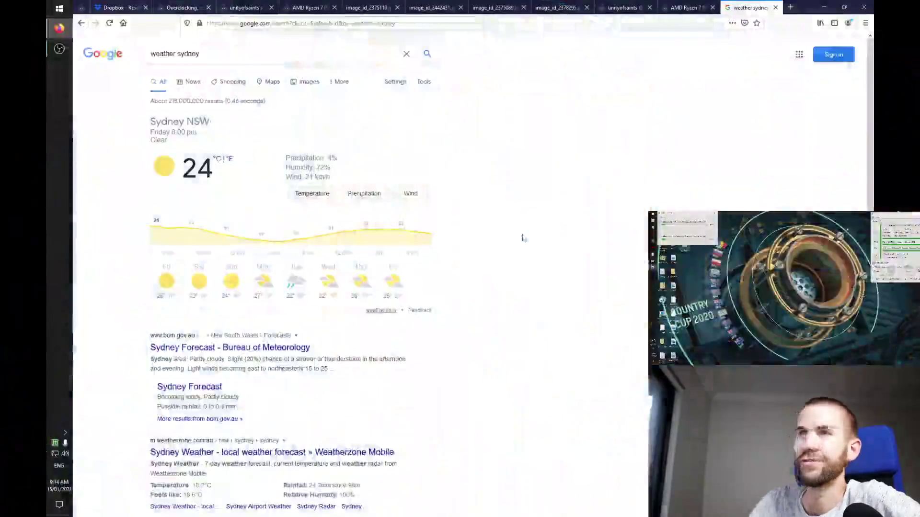
Step: Switch to Firefox and search the web for "listmaker" in a new tab
left_click(790, 7)
type("list of")
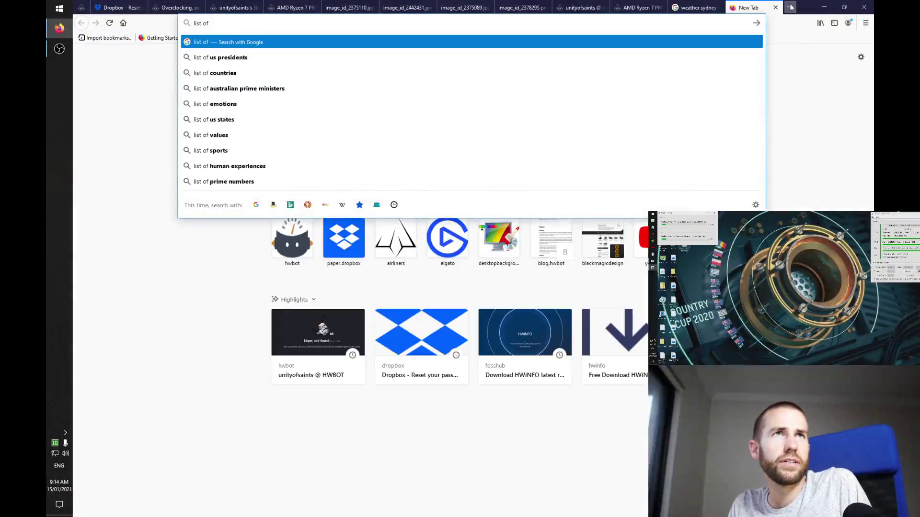
type(" james bond ")
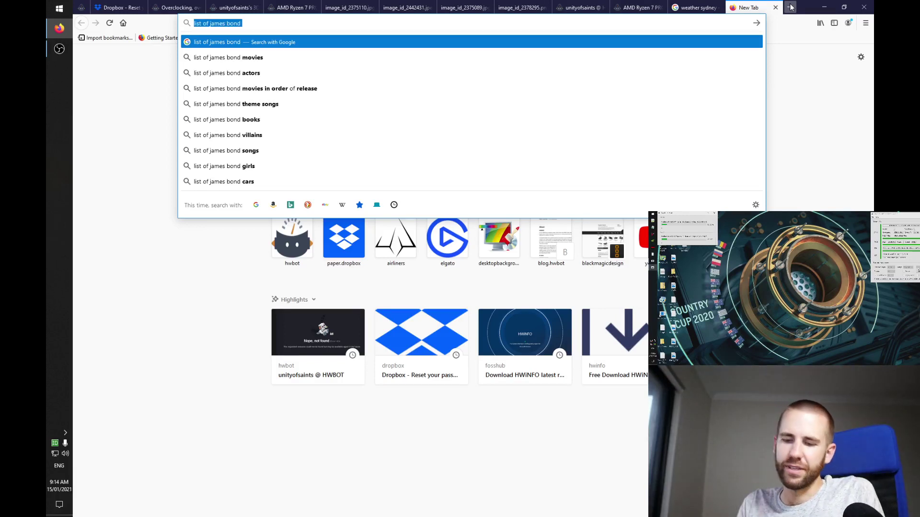
type("listmaker")
key("Return")
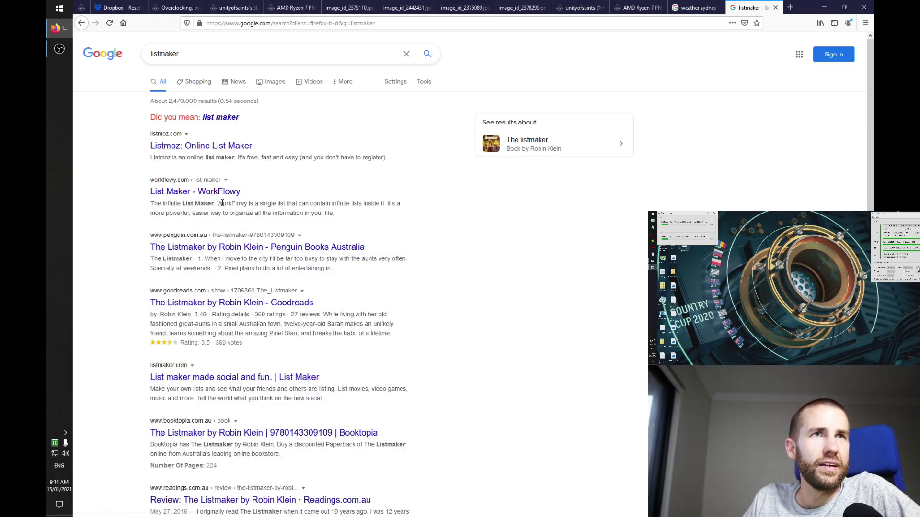
Step: Search the web for "ranker top 10", view the Ranker site and return to the results
left_click(239, 23)
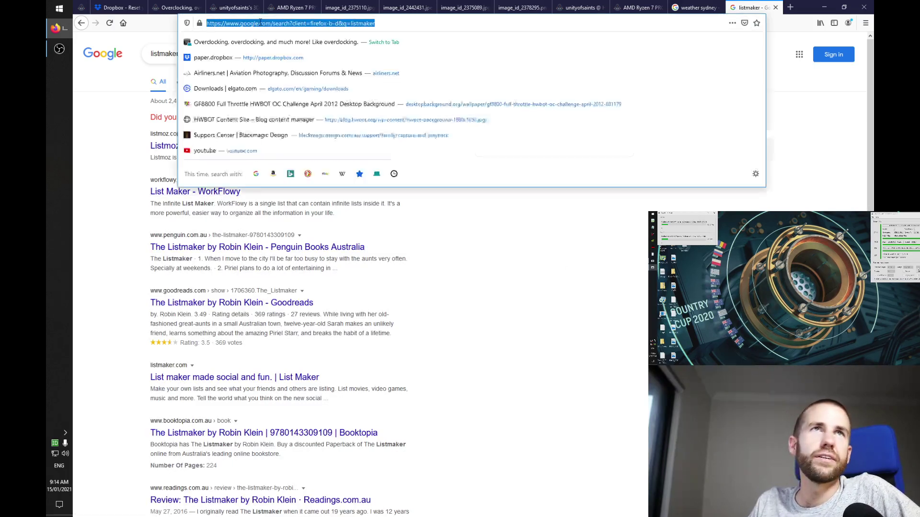
type("ranker top 10")
key("Return")
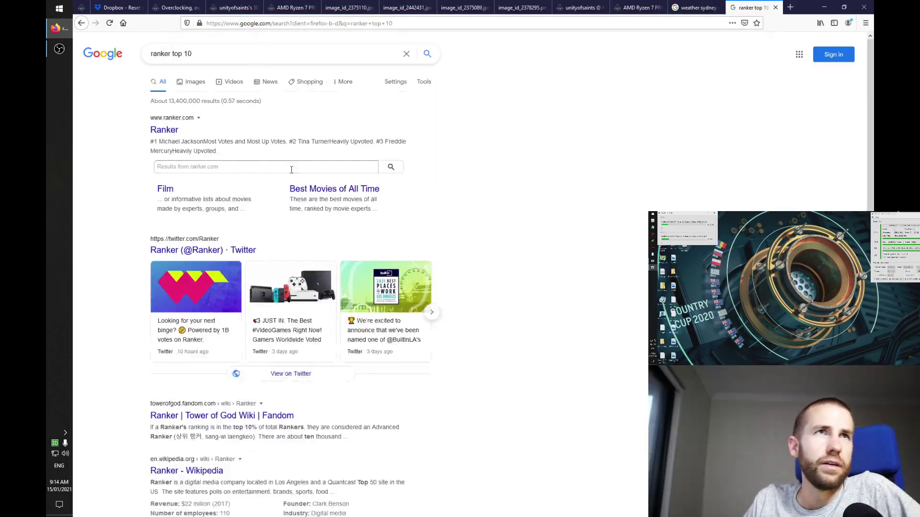
left_click(164, 130)
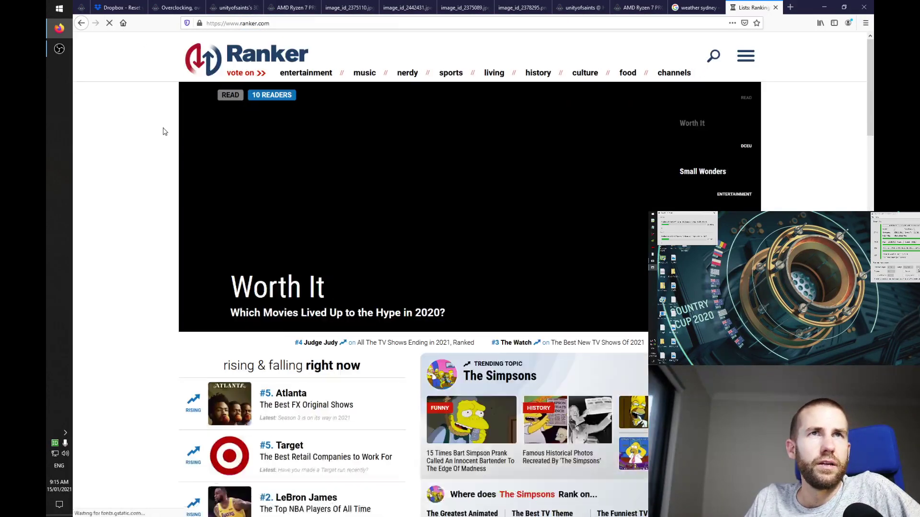
left_click(81, 23)
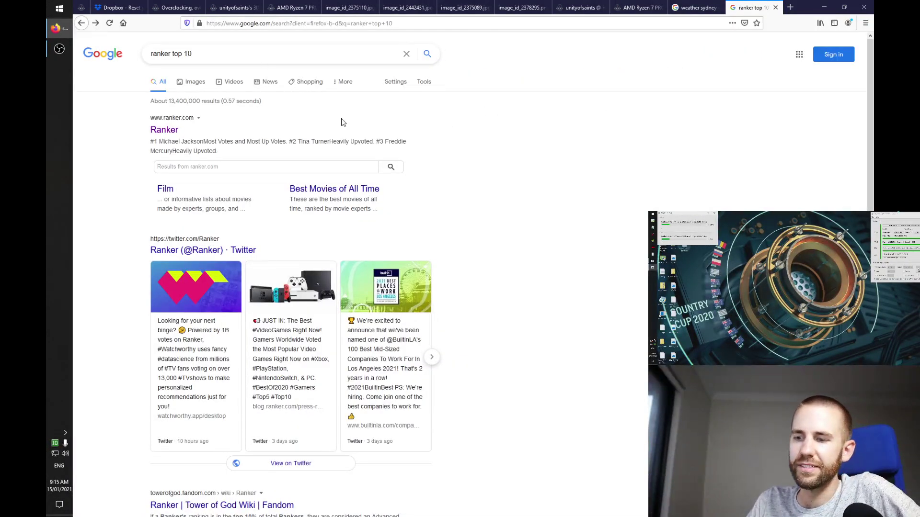
Step: Look through the Ranker results and run a new web search for "list rnaker"
scroll(341, 123, "down", 7)
scroll(343, 124, "up", 7)
left_click_drag(198, 53, 114, 55)
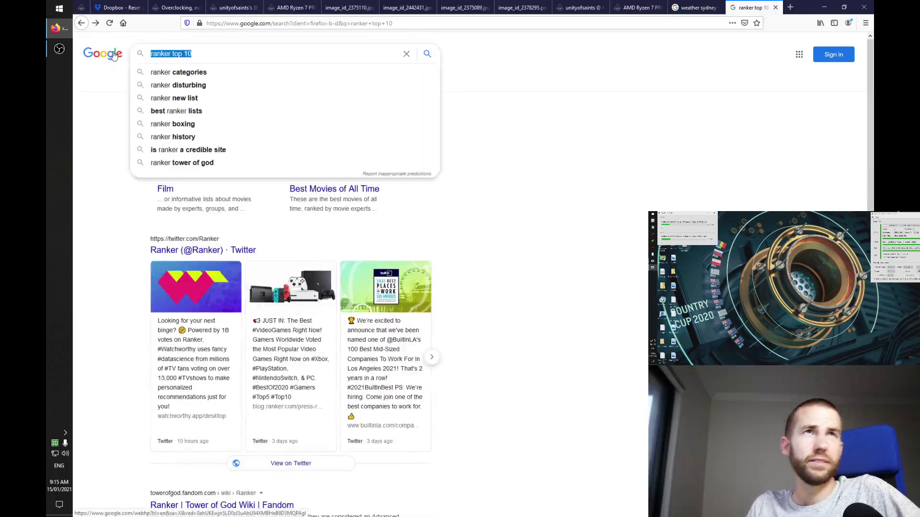
type("list")
type("map")
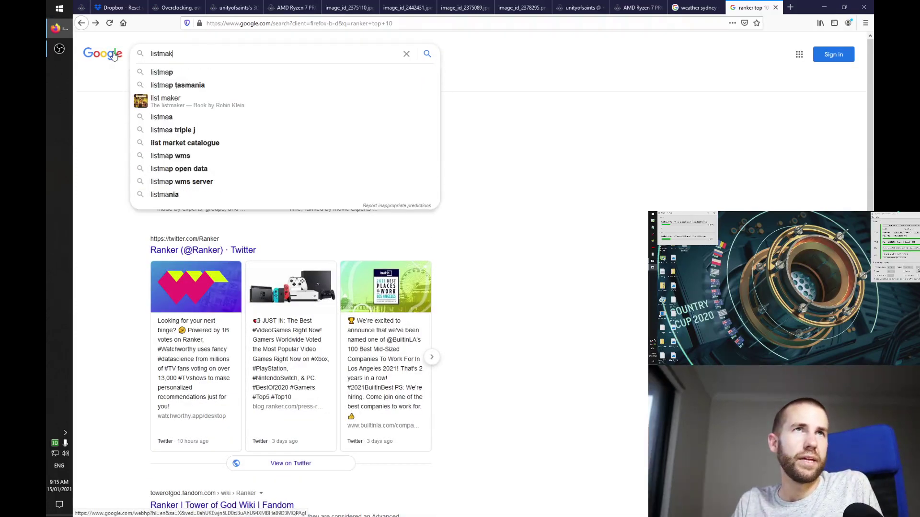
key("BackSpace")
key("BackSpace")
key("BackSpace")
type("rnaker")
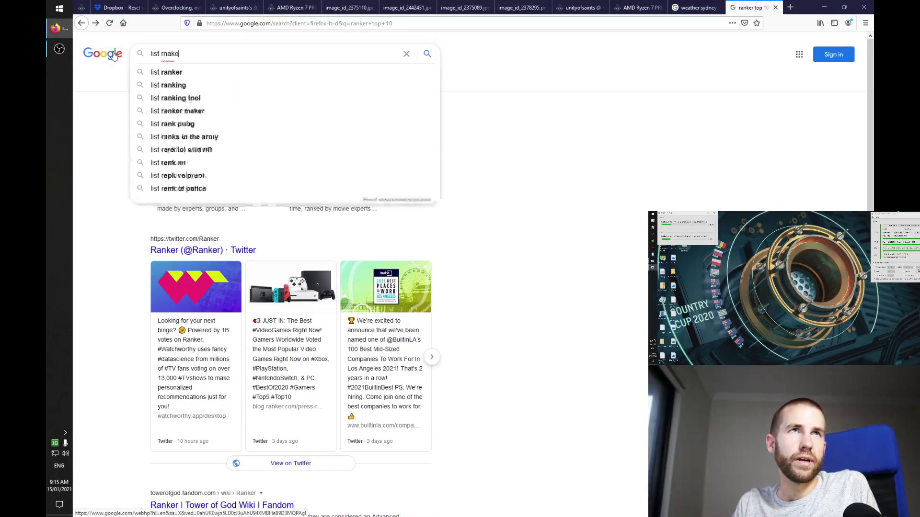
key("Return")
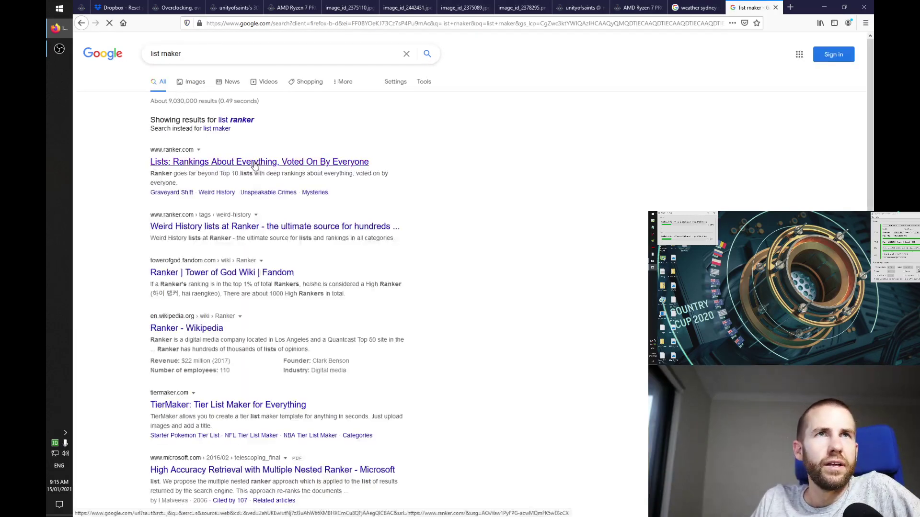
Step: Check the Ranker result, go back to open TierMaker instead, and search its templates for "james bond"
left_click(246, 163)
left_click(82, 24)
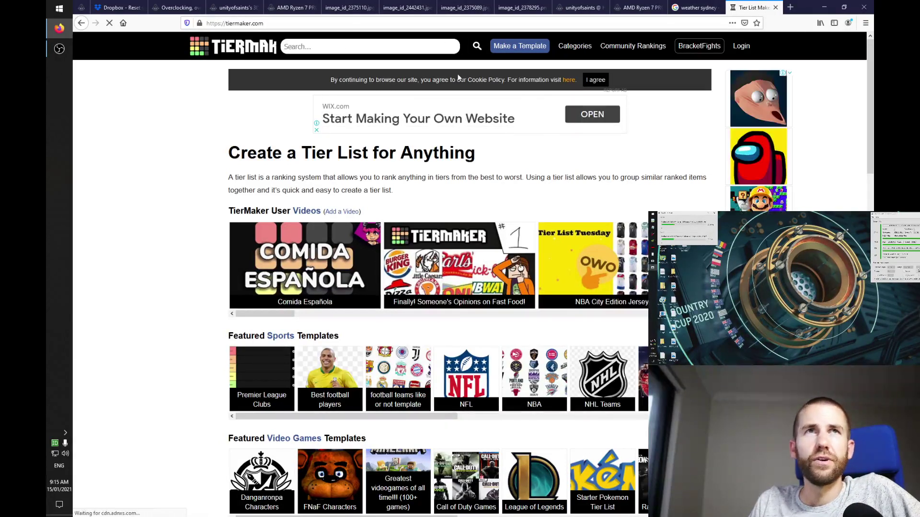
type("jam")
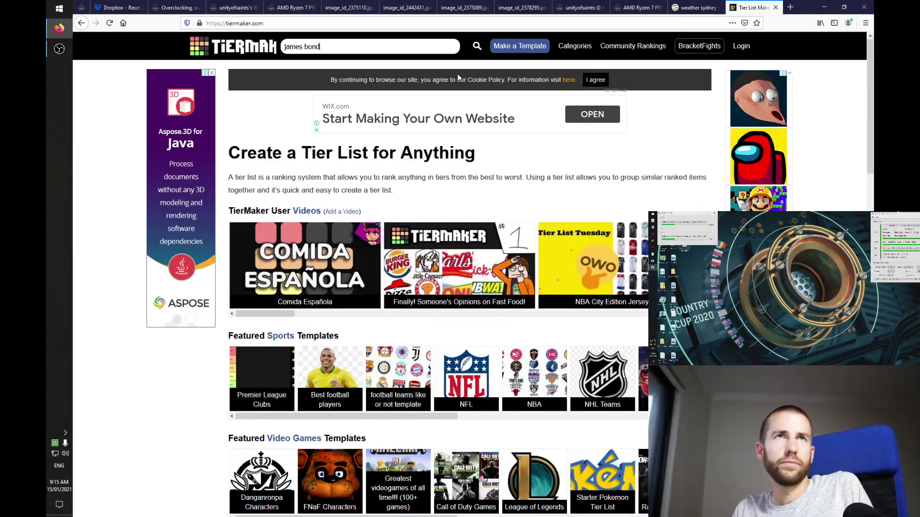
type("es bond")
key("Return")
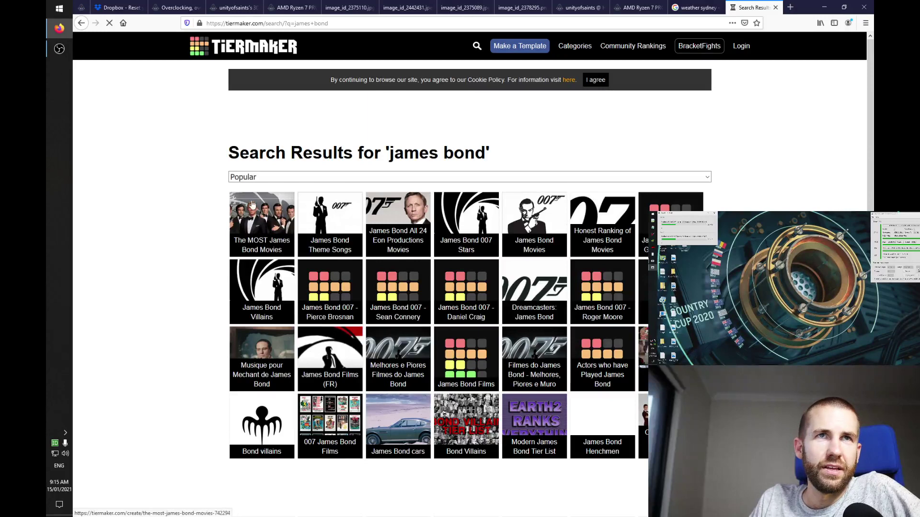
Step: Try The MOST James Bond Movies template by placing its first poster in the God tier, and return to the template results
left_click(263, 239)
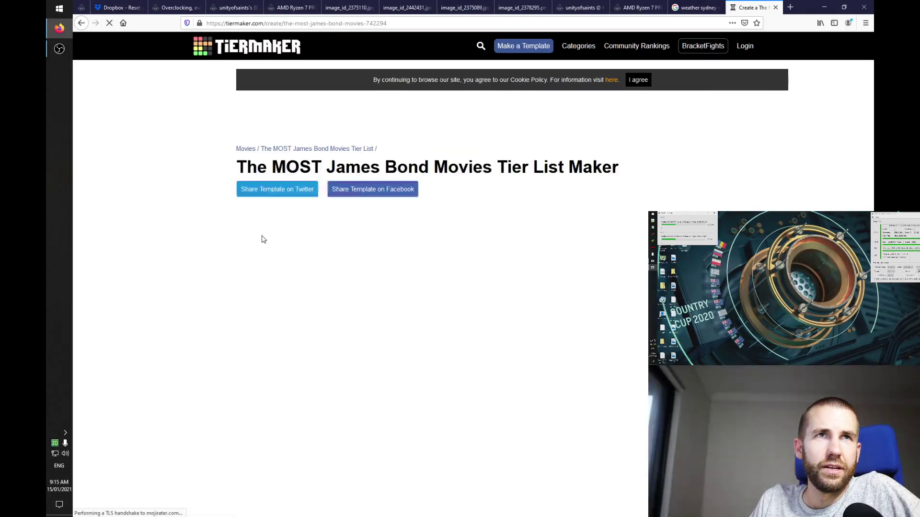
scroll(793, 195, "down", 5)
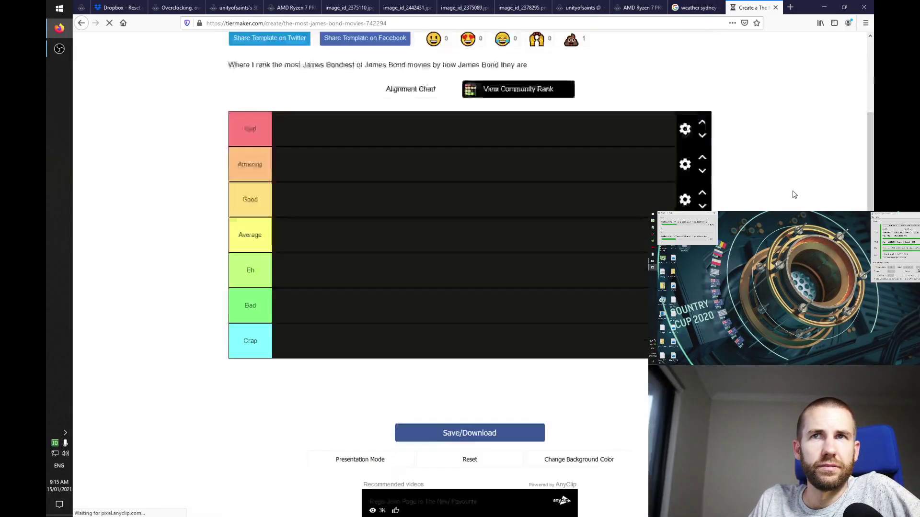
scroll(793, 195, "up", 3)
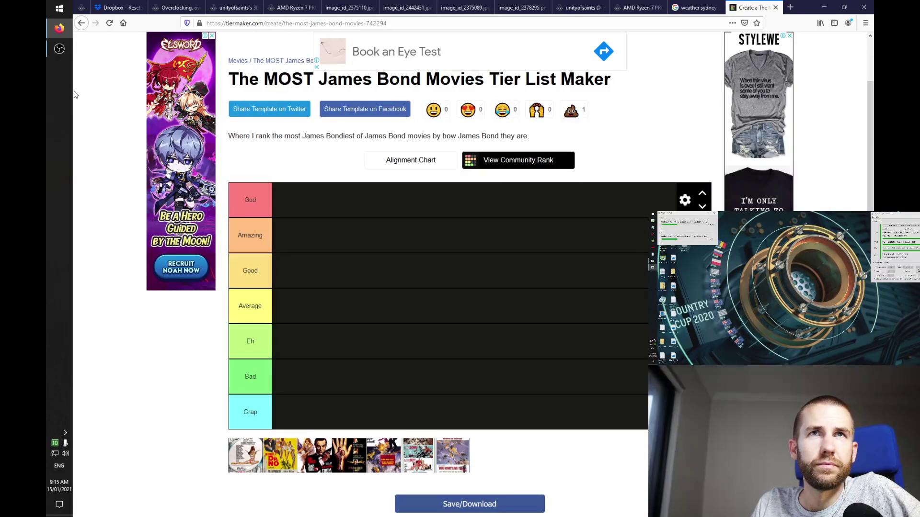
left_click_drag(239, 463, 288, 201)
left_click_drag(350, 456, 379, 453)
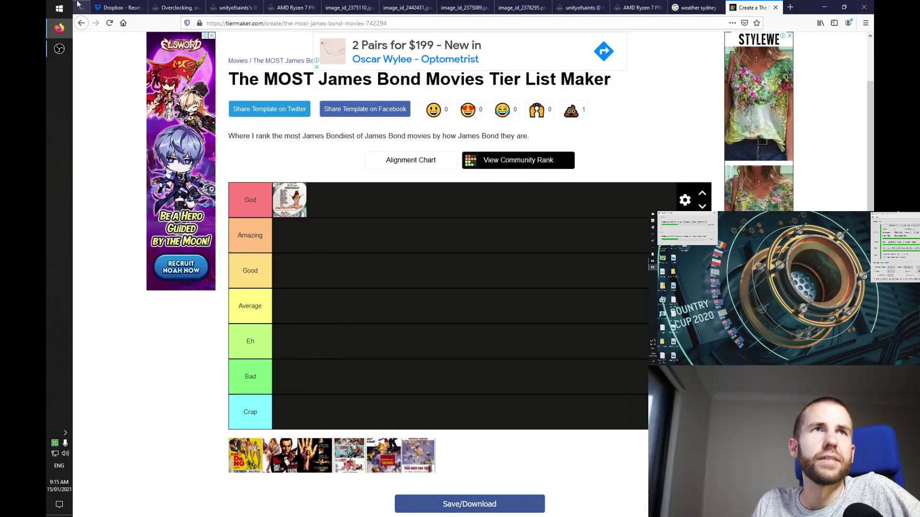
left_click(81, 23)
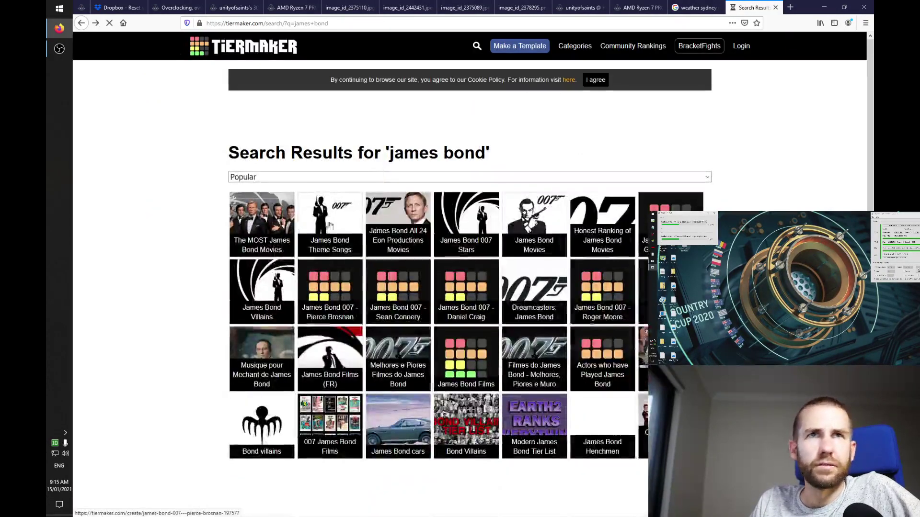
Step: Open the James Bond All 24 Eon Productions Movies template and enlarge the page to 170%
left_click(404, 216)
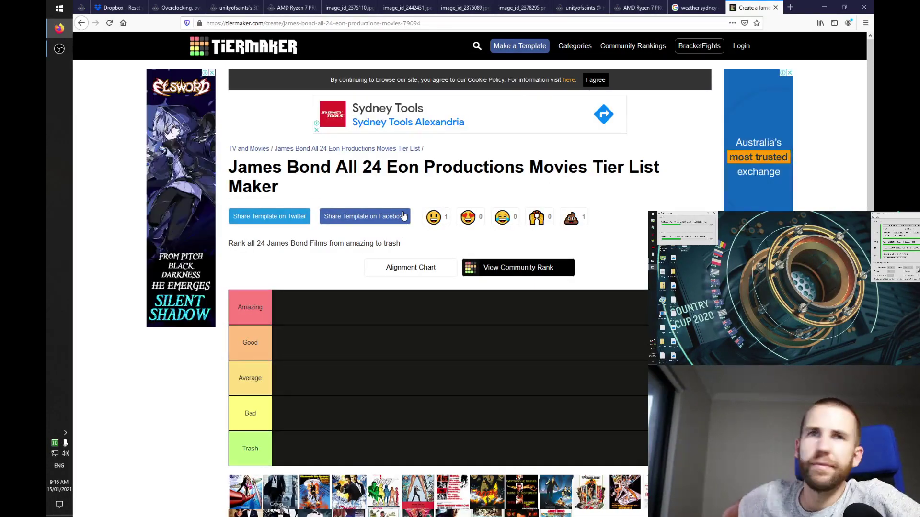
scroll(389, 204, "down", 4)
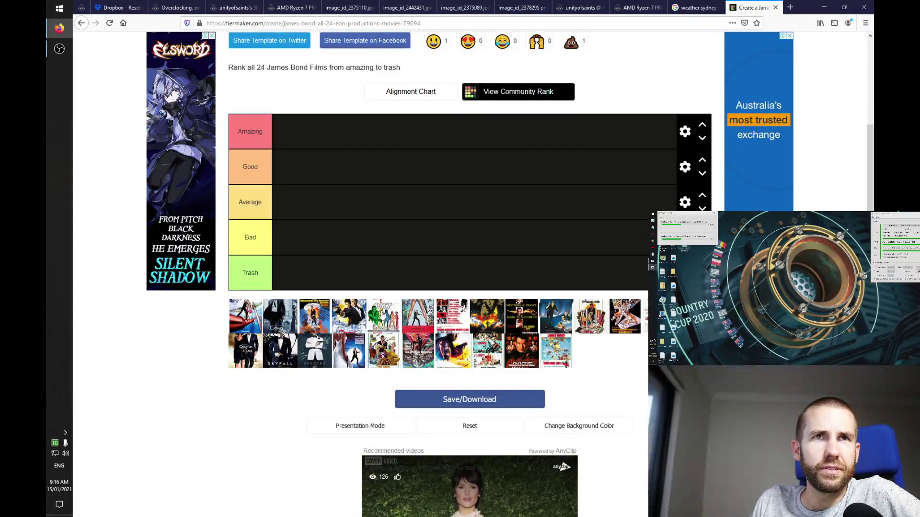
mouse_move(383, 316)
left_mouse_down()
mouse_move(369, 211)
mouse_move(388, 329)
left_mouse_up()
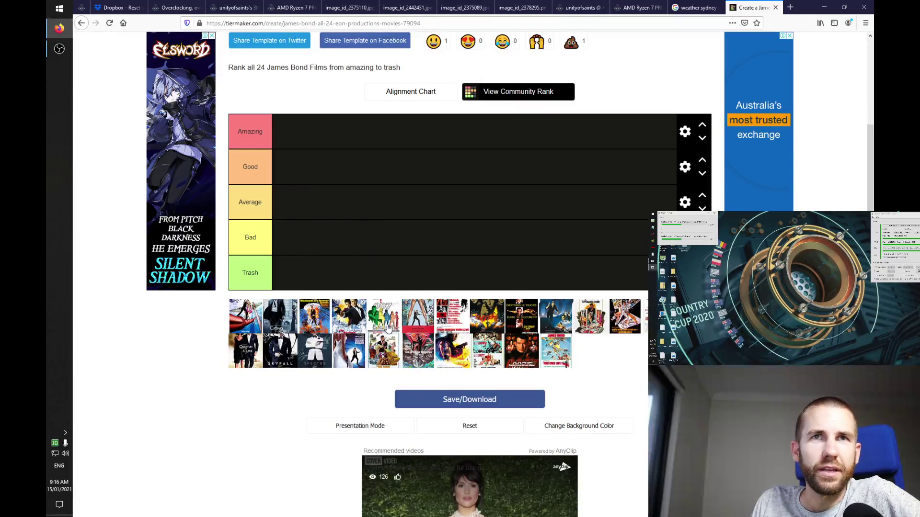
key("ctrl+plus")
key("ctrl+plus")
key("ctrl+plus")
key("ctrl+plus")
key("ctrl+plus")
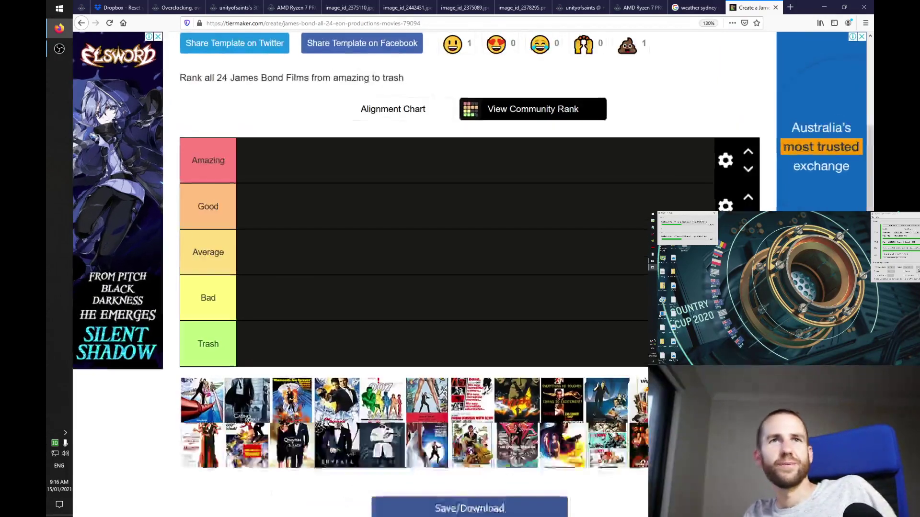
Step: Rank You Only Live Twice and Diamonds Are Forever in the Good tier
scroll(506, 416, "down", 5)
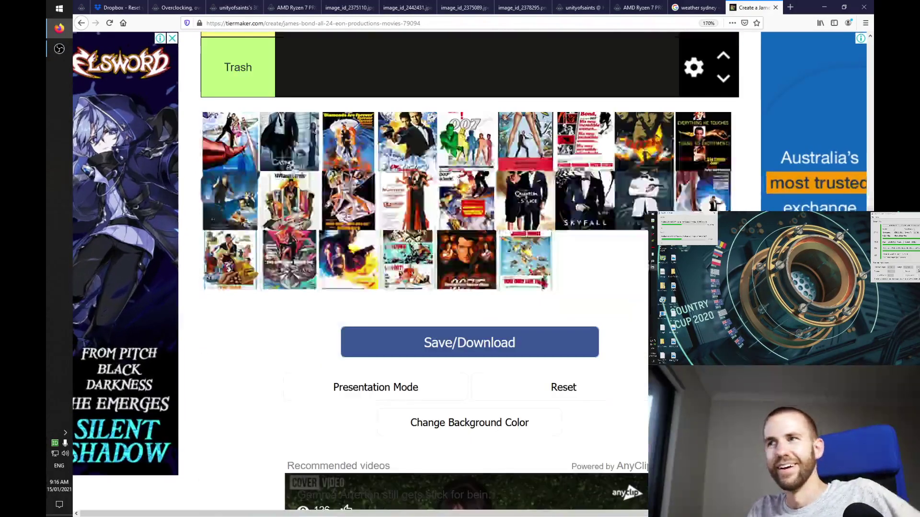
scroll(507, 416, "up", 2)
left_click_drag(507, 416, 479, 442)
scroll(460, 415, "up", 2)
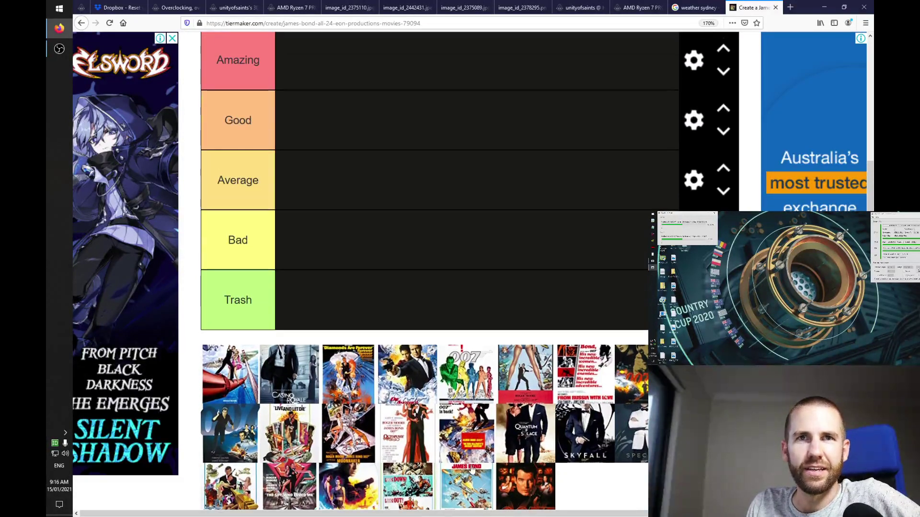
left_click_drag(472, 484, 311, 119)
left_click_drag(346, 371, 360, 125)
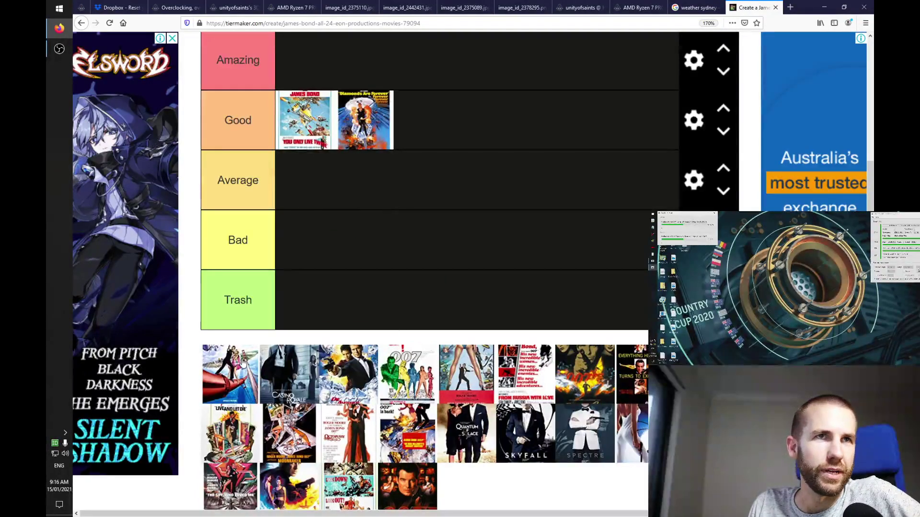
Step: Move the Spectre and Skyfall posters to the end of the unranked films
scroll(521, 438, "down", 2)
left_click_drag(566, 448, 513, 397)
left_click_drag(509, 346, 386, 426)
scroll(240, 428, "up", 3)
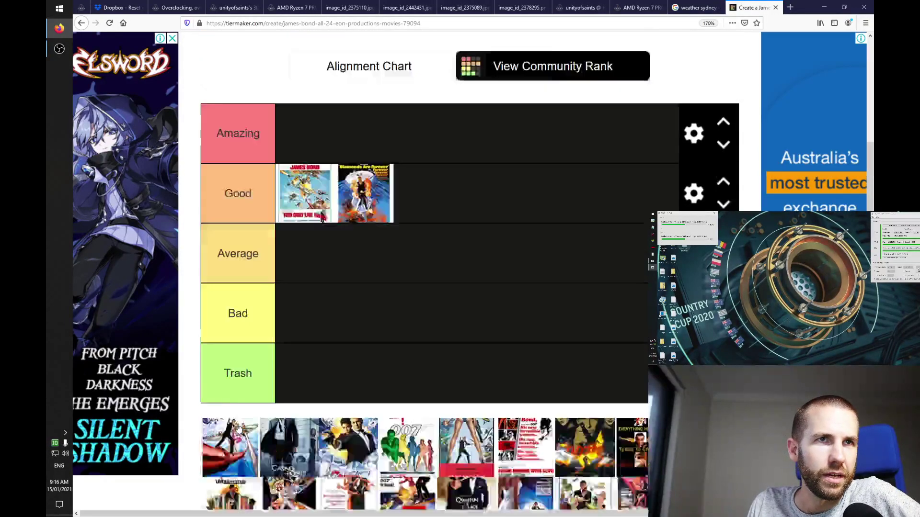
scroll(232, 422, "down", 3)
scroll(241, 408, "up", 2)
mouse_move(400, 381)
left_mouse_down()
mouse_move(369, 303)
mouse_move(406, 379)
left_mouse_up()
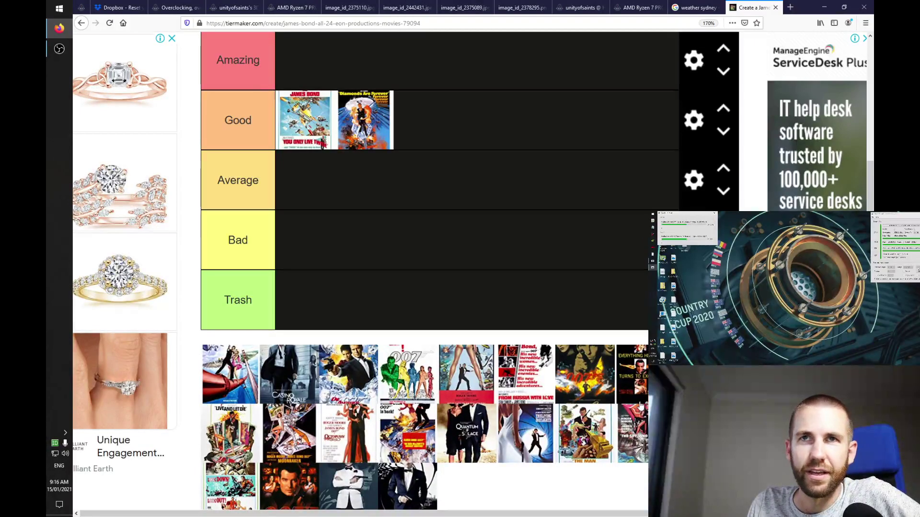
Step: Rank Goldfinger as Amazing, Live and Let Die first in Good and The Man with the Golden Gun as Average, setting other posters aside
left_click_drag(644, 398, 304, 72)
left_click_drag(666, 374, 306, 121)
left_click_drag(632, 374, 432, 482)
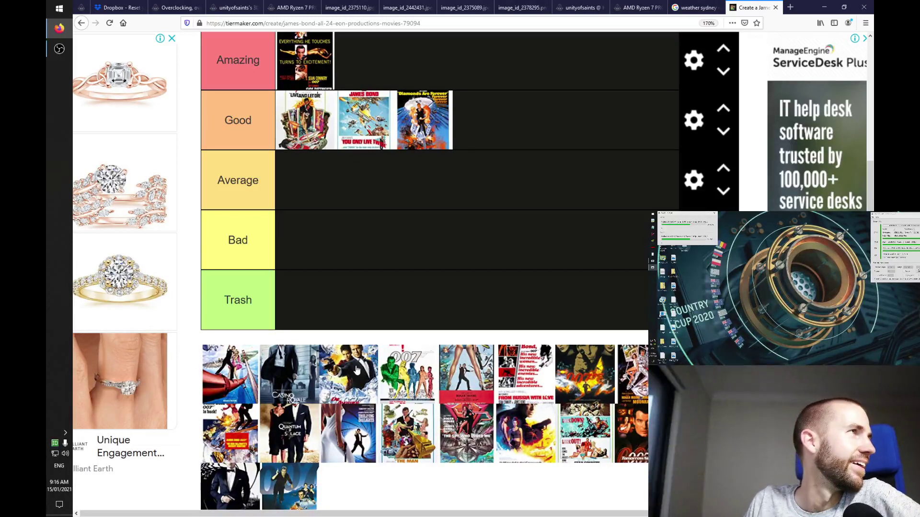
left_click_drag(592, 377, 354, 484)
left_click_drag(348, 442, 328, 194)
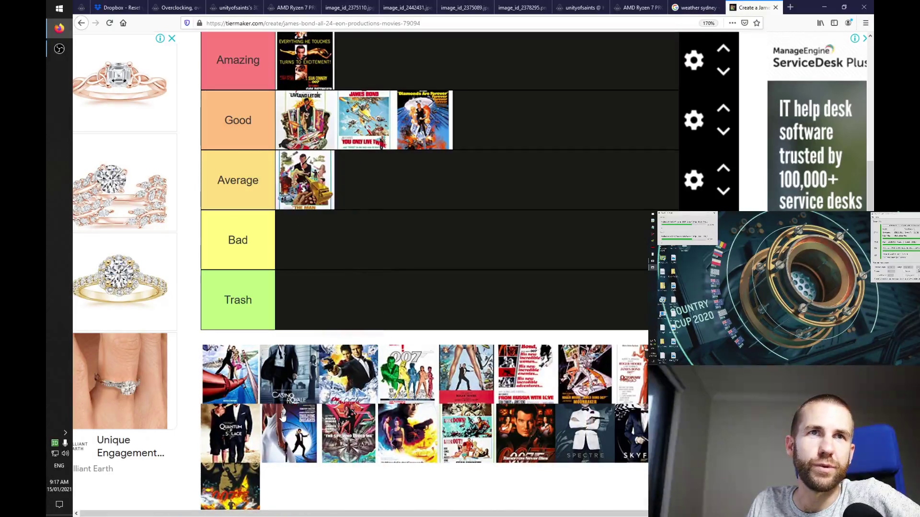
scroll(431, 336, "down", 2)
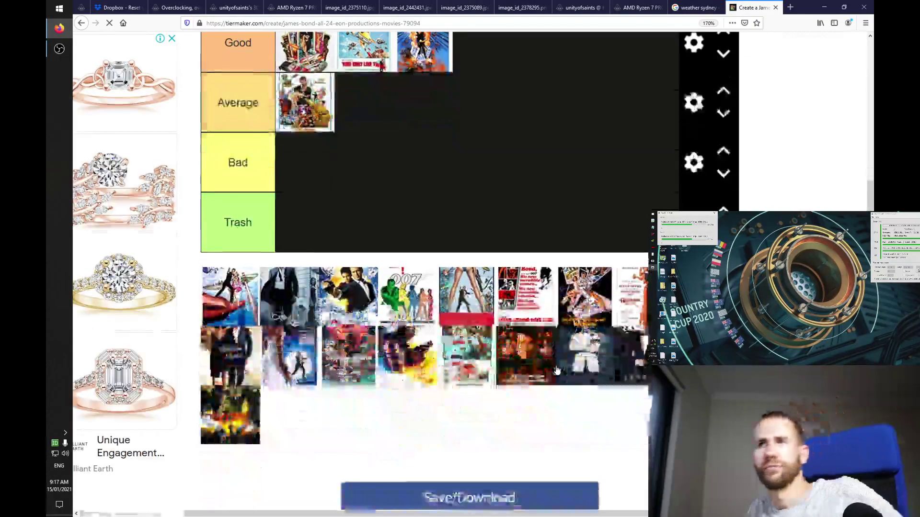
Step: Enlarge the tier list to 180% and move more posters to the end of the unranked James Bond films
key("ctrl+plus")
key("F11")
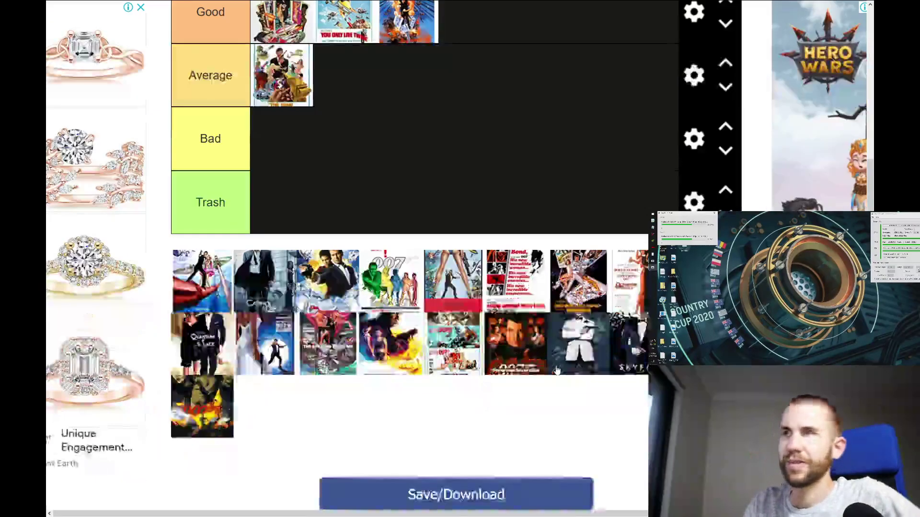
scroll(432, 372, "up", 3)
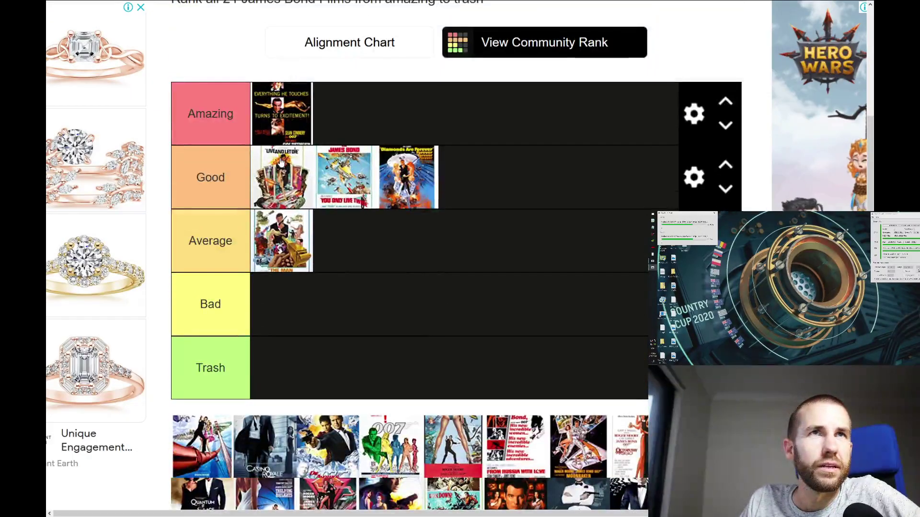
scroll(352, 247, "down", 3)
scroll(352, 250, "up", 1)
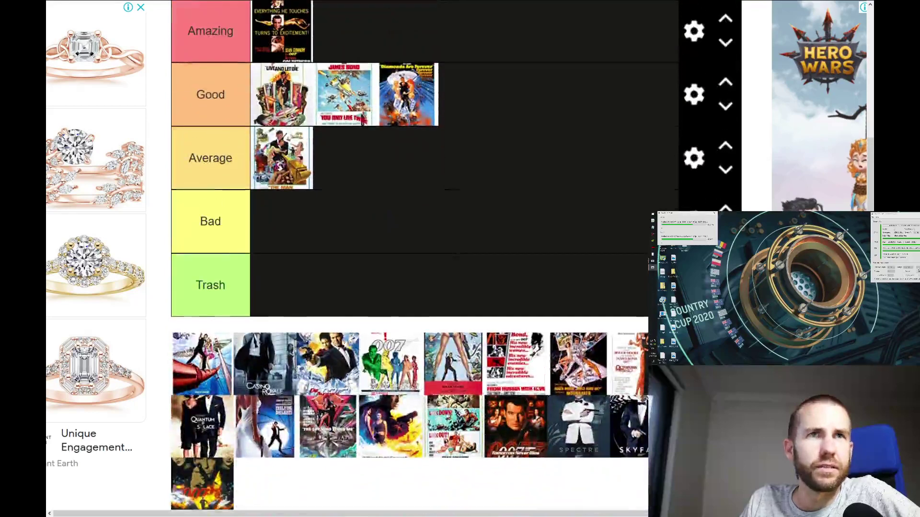
left_click_drag(189, 483, 290, 472)
left_click_drag(201, 364, 330, 485)
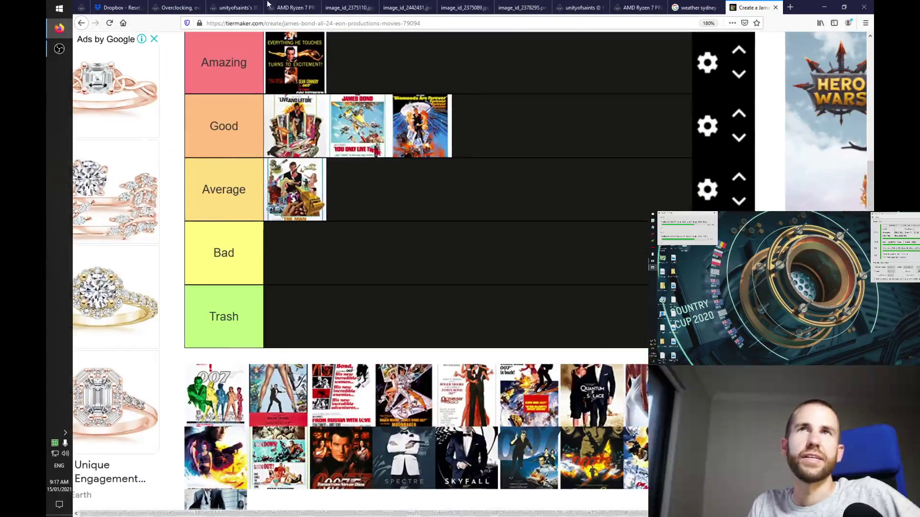
Step: Return to the James Bond search results and open the James Bond 007 - Sean Connery template, enlarged to 180%
left_click(82, 23)
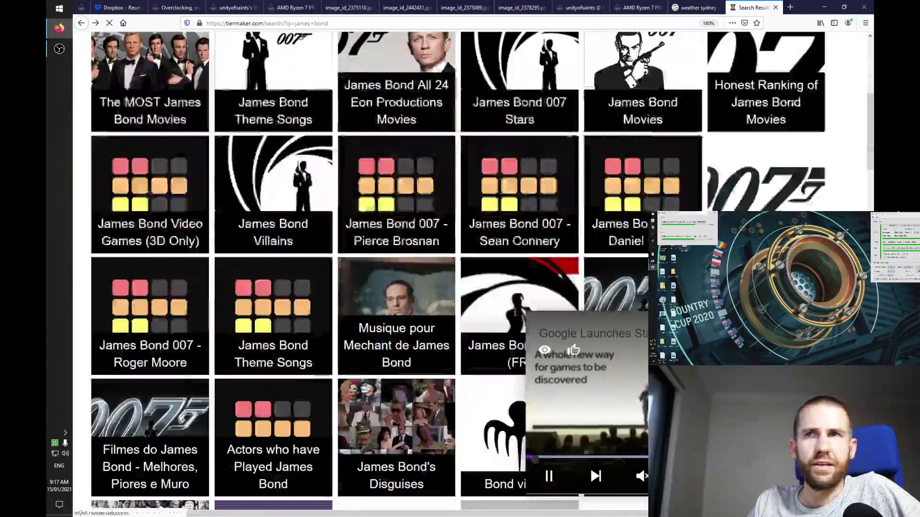
key("ctrl+minus")
key("ctrl+minus")
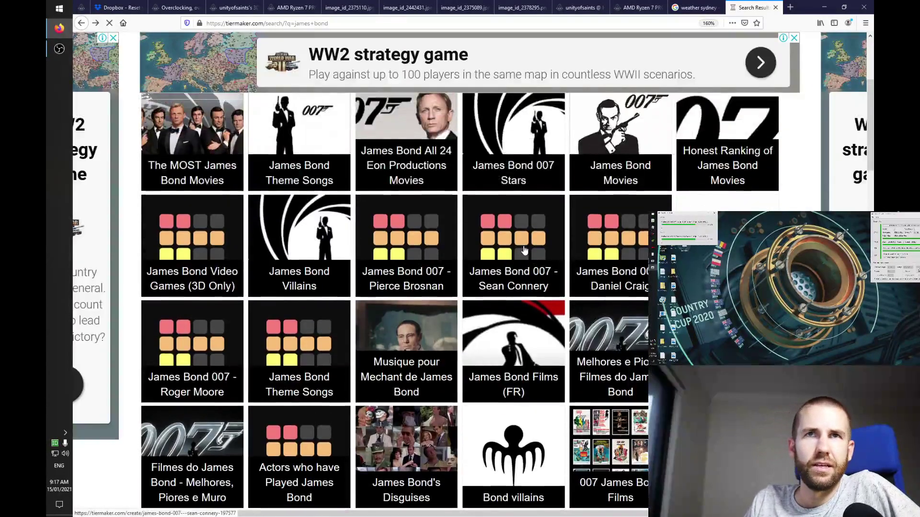
left_click(524, 246)
scroll(533, 240, "down", 8)
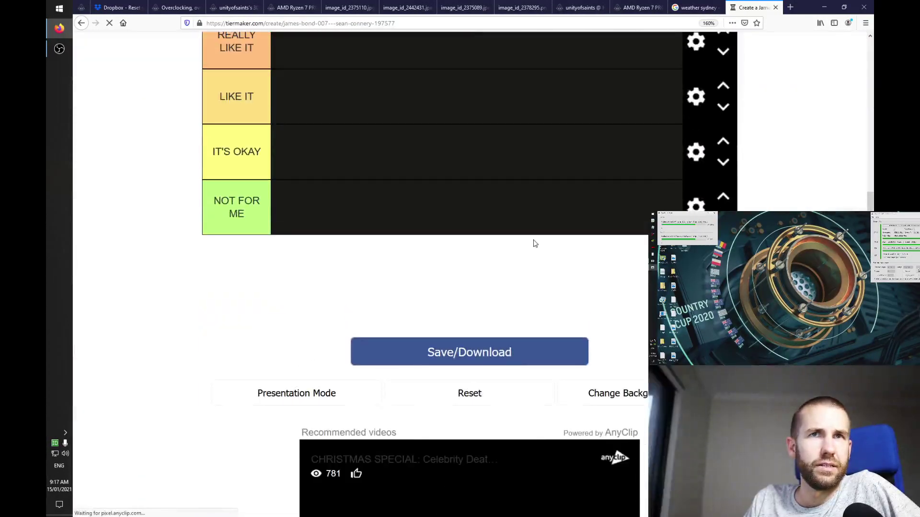
scroll(533, 239, "up", 3)
scroll(534, 244, "up", 2)
scroll(535, 243, "down", 3)
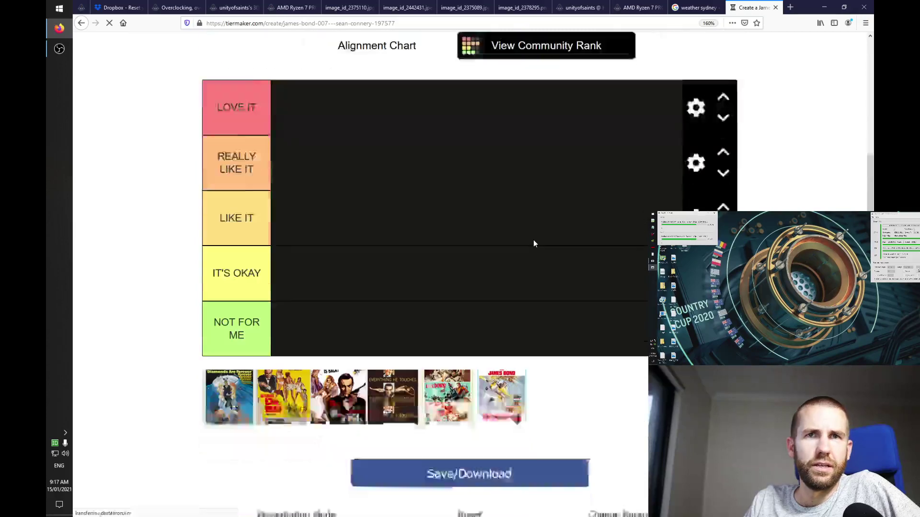
scroll(535, 243, "up", 1)
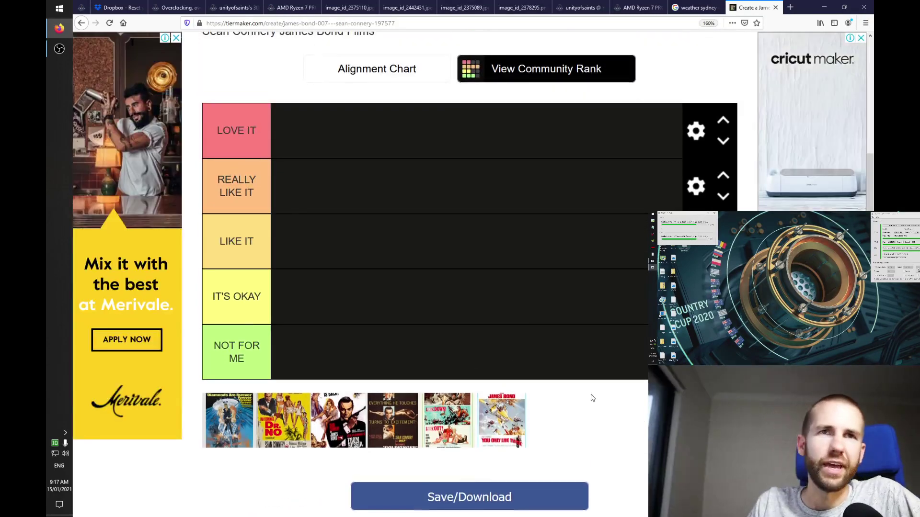
scroll(608, 416, "up", 2, "ctrl")
scroll(605, 389, "down", 2)
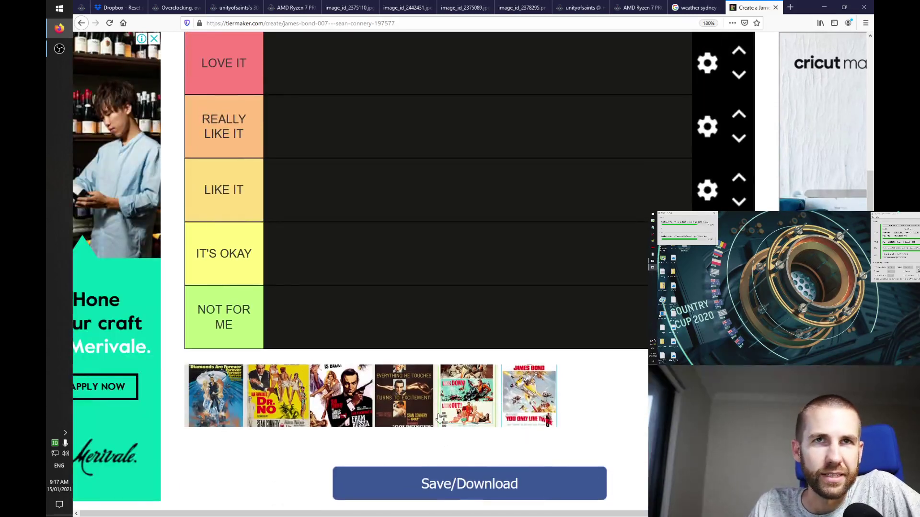
Step: Move Thunderball to the end of the unranked films, and rank Goldfinger in LOVE IT, Dr. No in REALLY LIKE IT and From Russia with Love in LIKE IT
left_click_drag(214, 405, 209, 405)
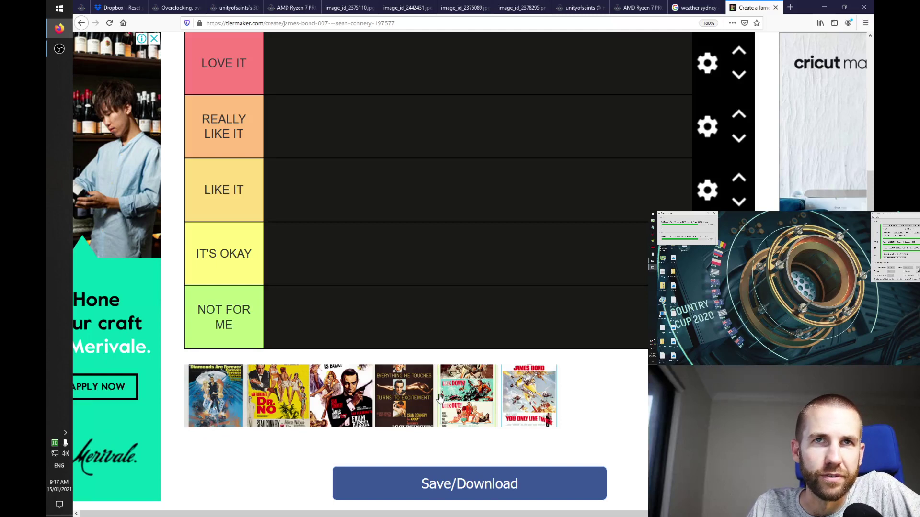
left_click_drag(461, 400, 527, 401)
left_click_drag(287, 391, 327, 144)
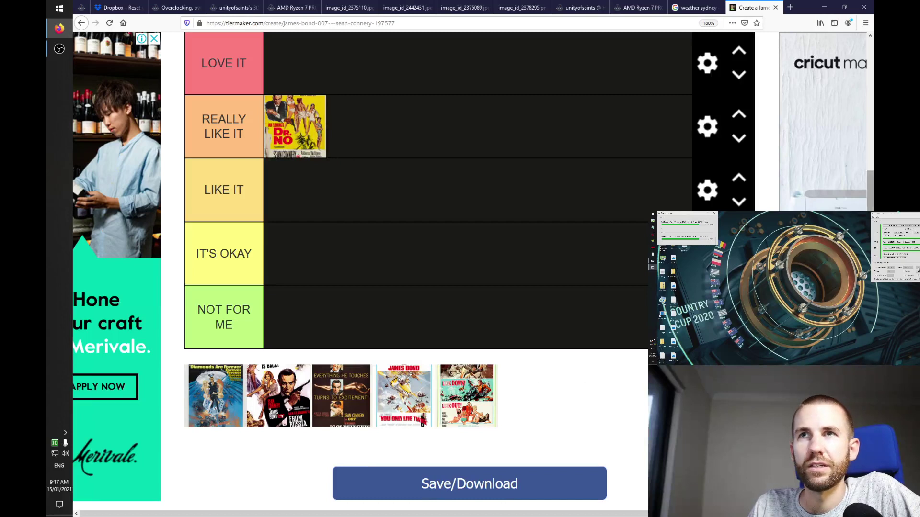
scroll(320, 435, "up", 1)
left_click_drag(320, 435, 295, 122)
left_click_drag(277, 442, 288, 258)
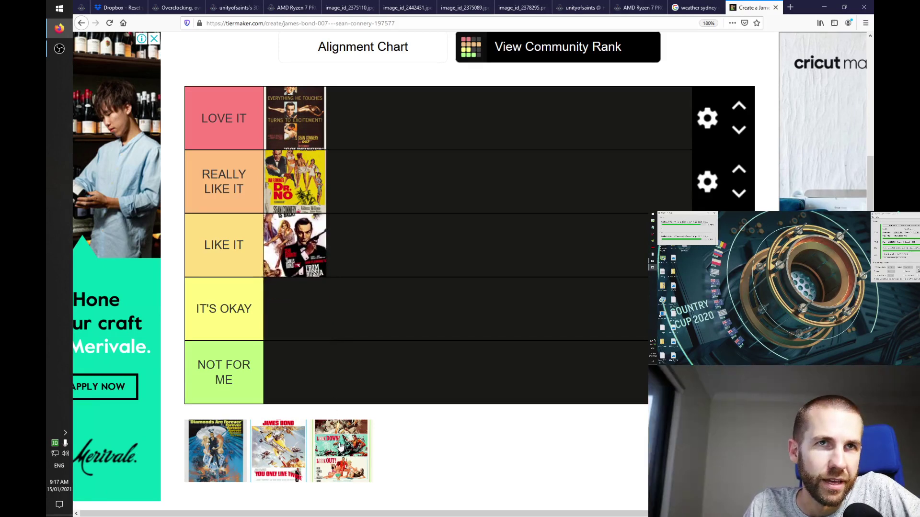
Step: Rank You Only Live Twice after Dr. No in REALLY LIKE IT and Thunderball in LIKE IT
left_click_drag(341, 444, 342, 429)
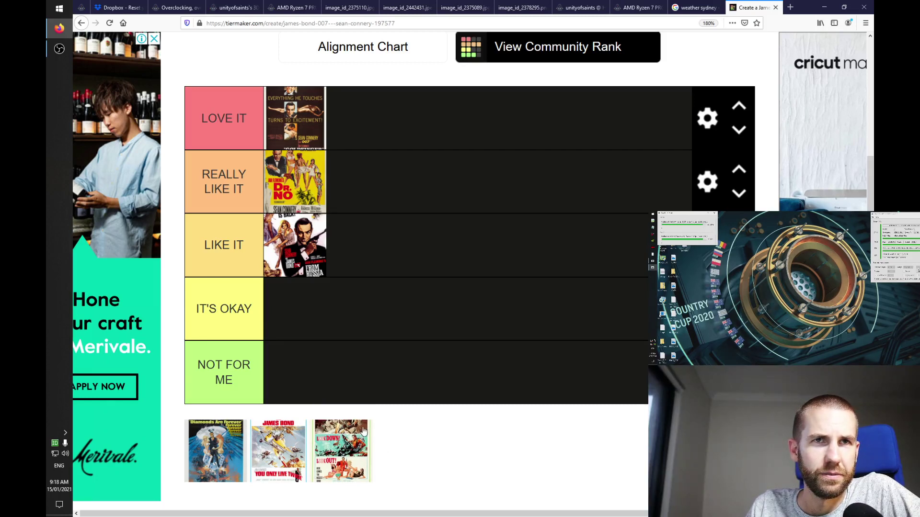
left_click_drag(318, 451, 359, 186)
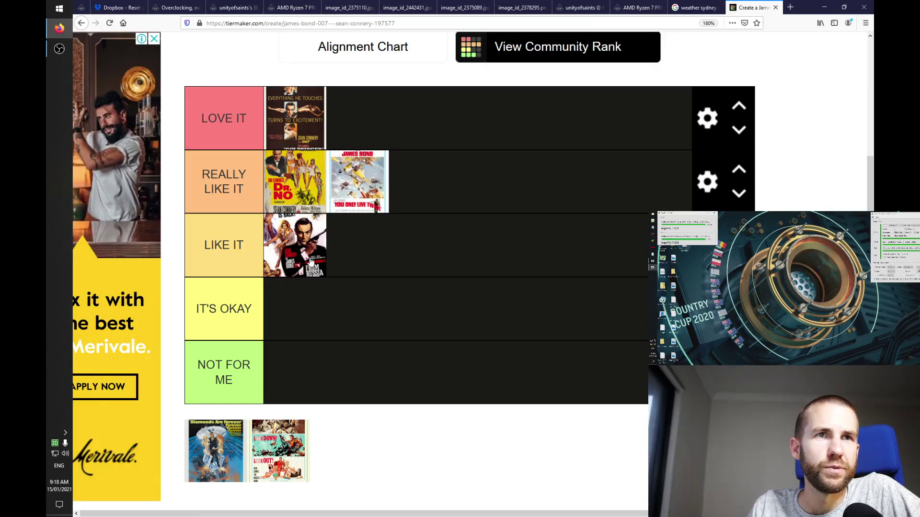
left_click_drag(278, 455, 283, 244)
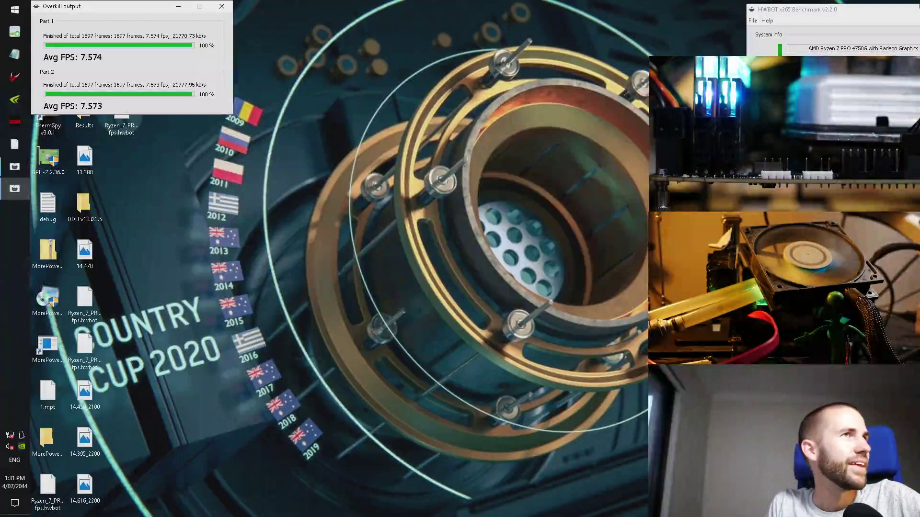
Step: Switch to the HWBOT x265 Benchmark and place its window and the Overkill output window side by side
left_click_drag(782, 8, 271, 6)
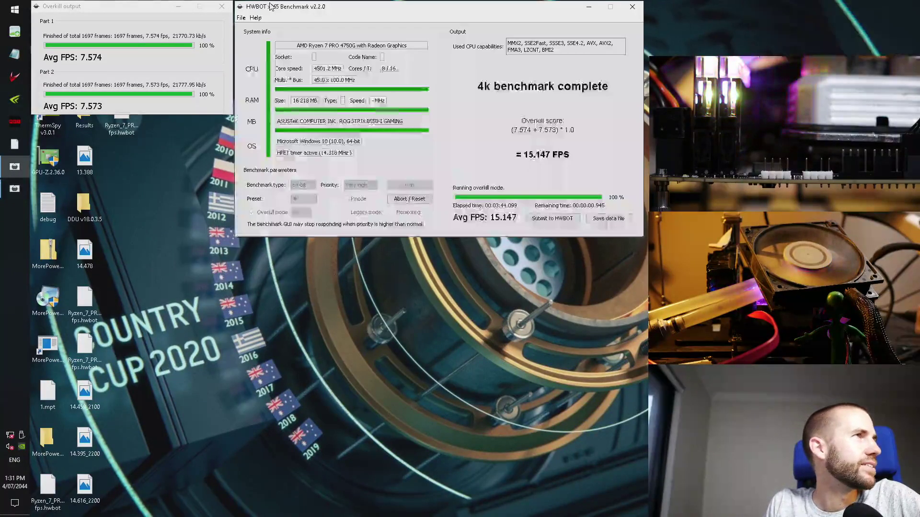
left_click(439, 355)
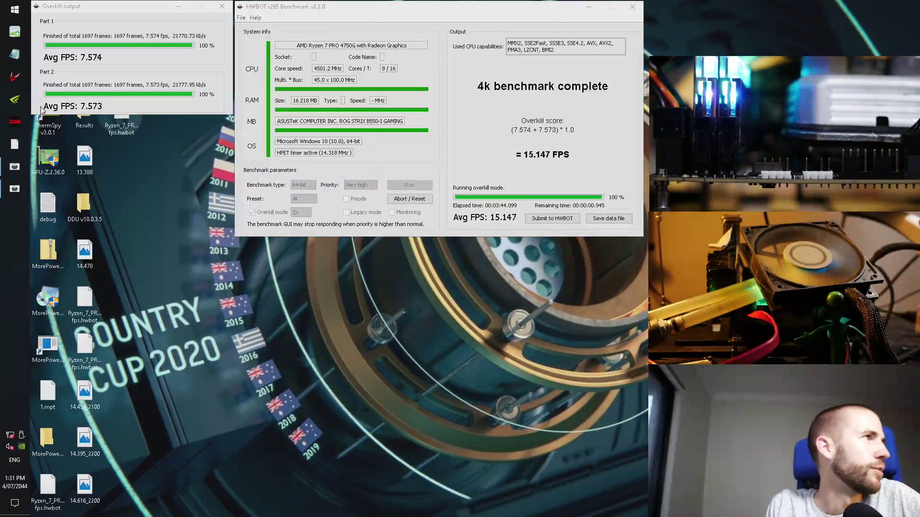
left_click_drag(103, 10, 714, 10)
Step: Open three CPU-Z windows and place the first, showing the CPU details, beside the 4k benchmark result
double_click(99, 71)
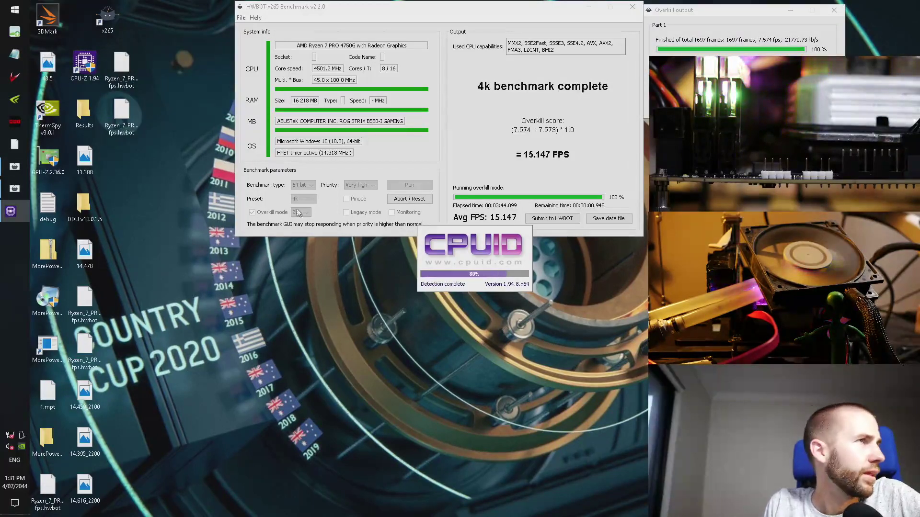
left_click_drag(436, 172, 104, 6)
double_click(85, 65)
double_click(85, 65)
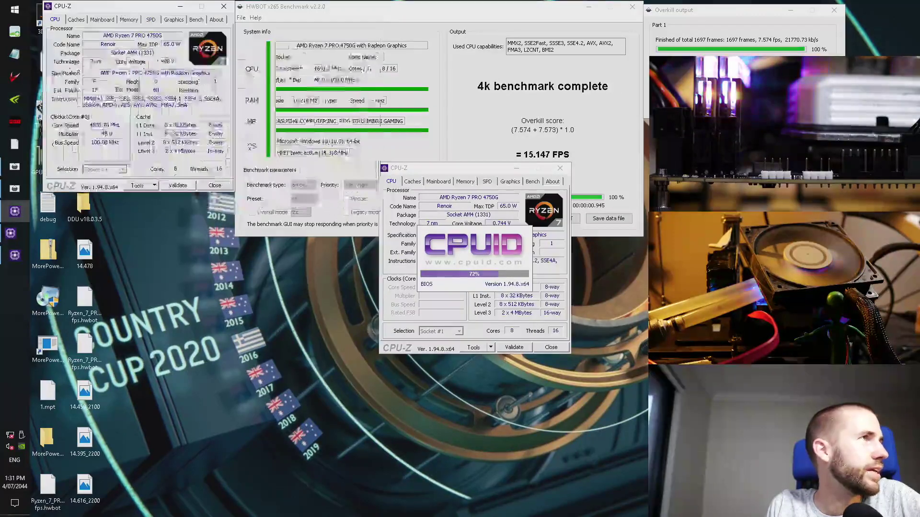
Step: Show memory details in the second CPU-Z window and mainboard details in the third below the result, checking the HWBOT 1080p submission in Firefox for reference
left_click(465, 182)
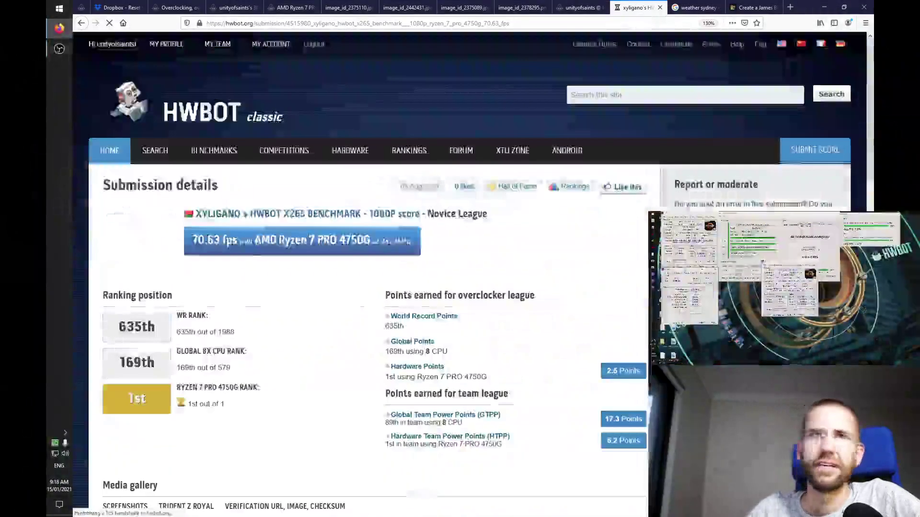
scroll(267, 322, "down", 7)
left_click(161, 130)
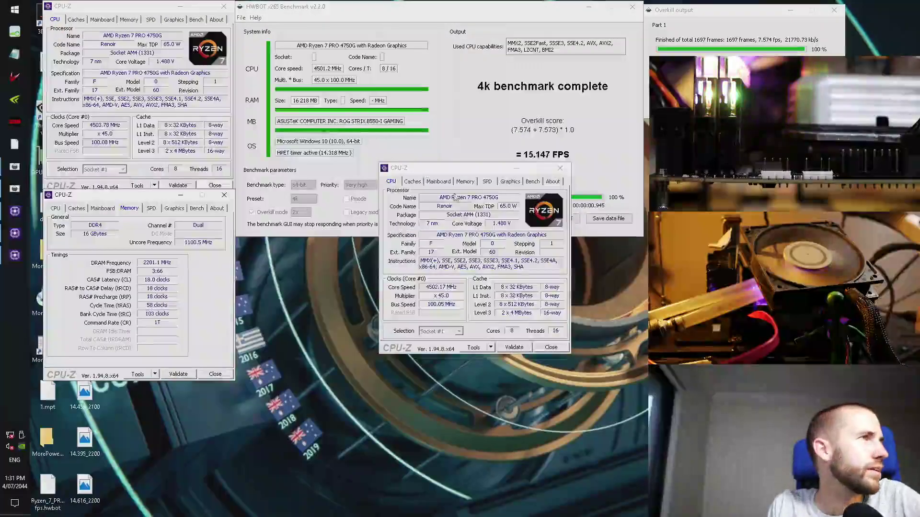
left_click(438, 181)
left_click_drag(447, 171, 303, 245)
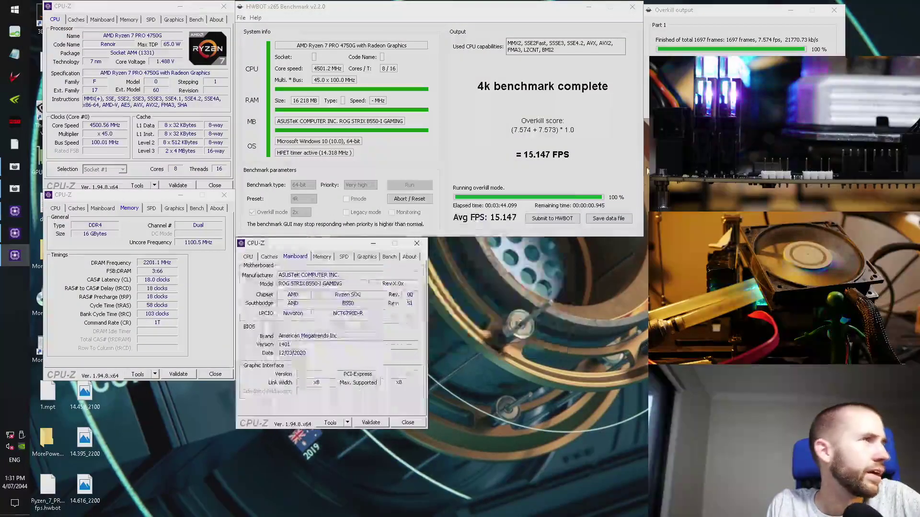
Step: Save the 4k result data to the Desktop as Ryzen_7_PRO_HWBOT_x265-4k_15.147 fps.hwbot and close the three CPU-Z windows
left_click(609, 218)
left_click(492, 295)
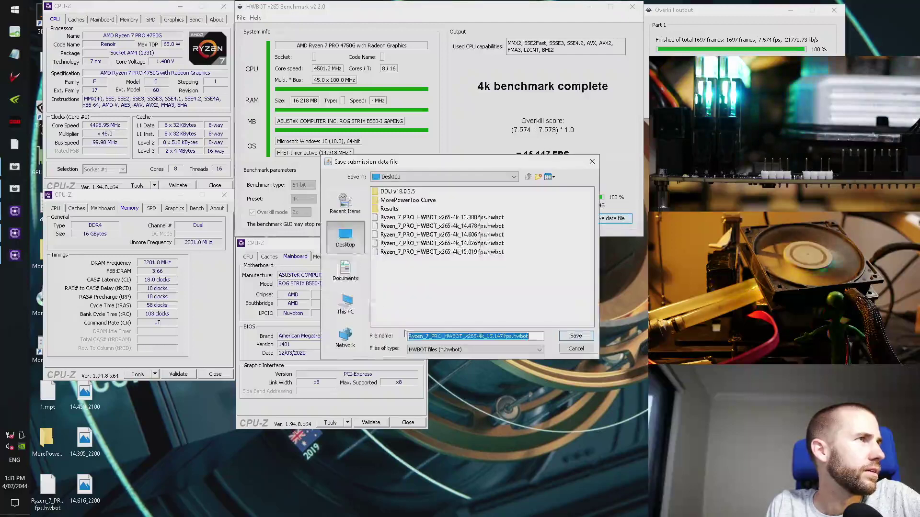
left_click(570, 336)
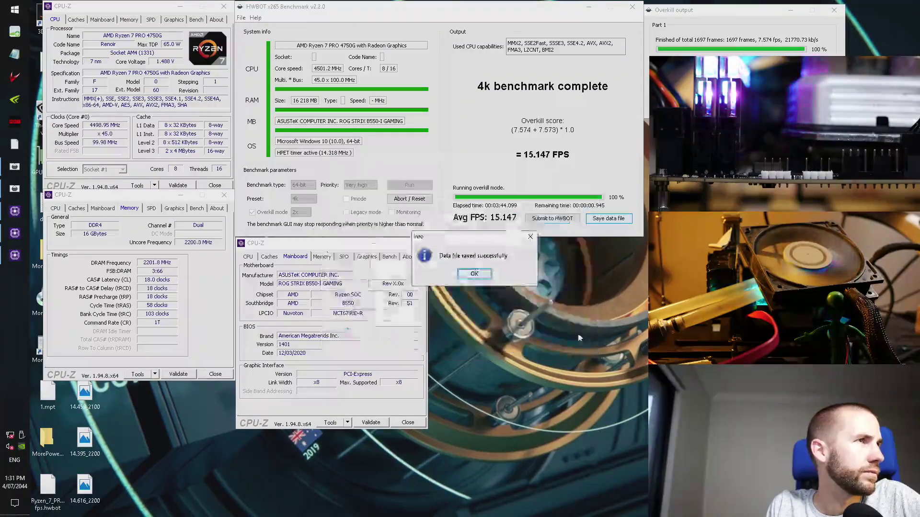
left_click(470, 271)
left_click(418, 243)
left_click(224, 195)
left_click(224, 6)
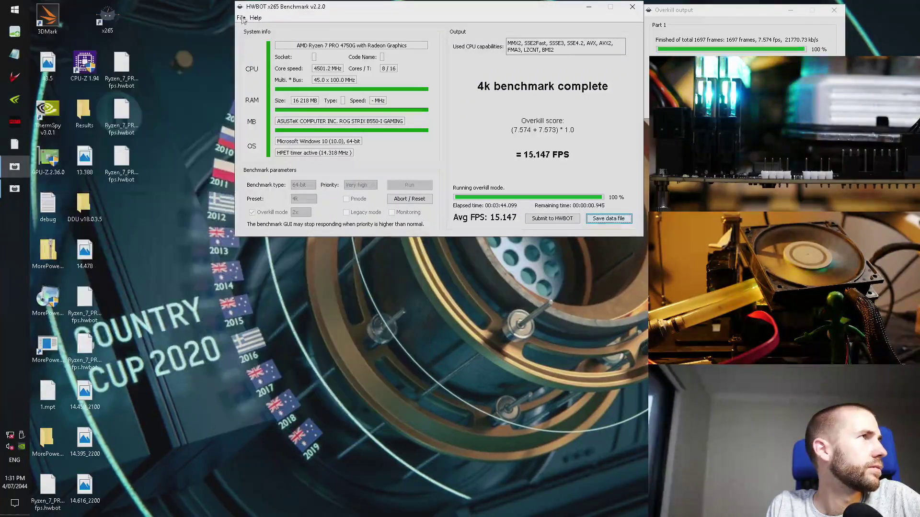
Step: Reset the benchmark and run the 1080p preset at Normal priority with Overkill mode off
left_click(414, 201)
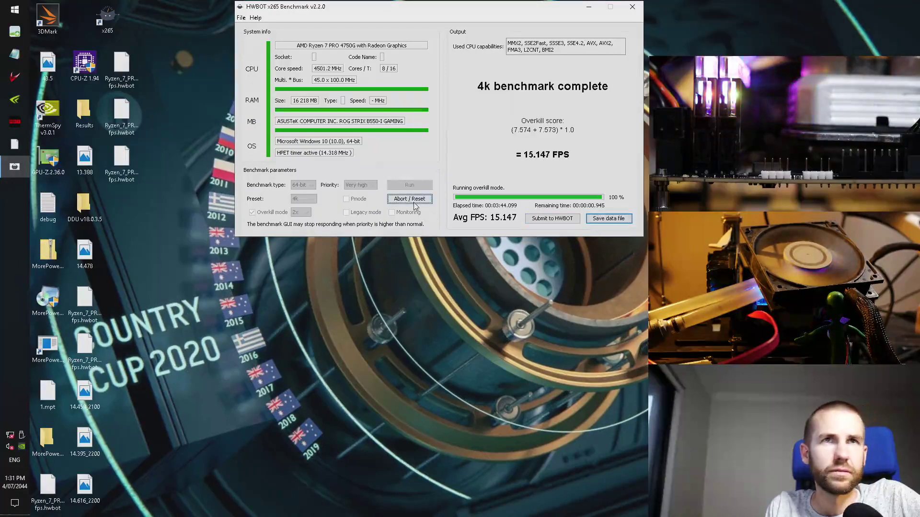
left_click(360, 184)
left_click(359, 216)
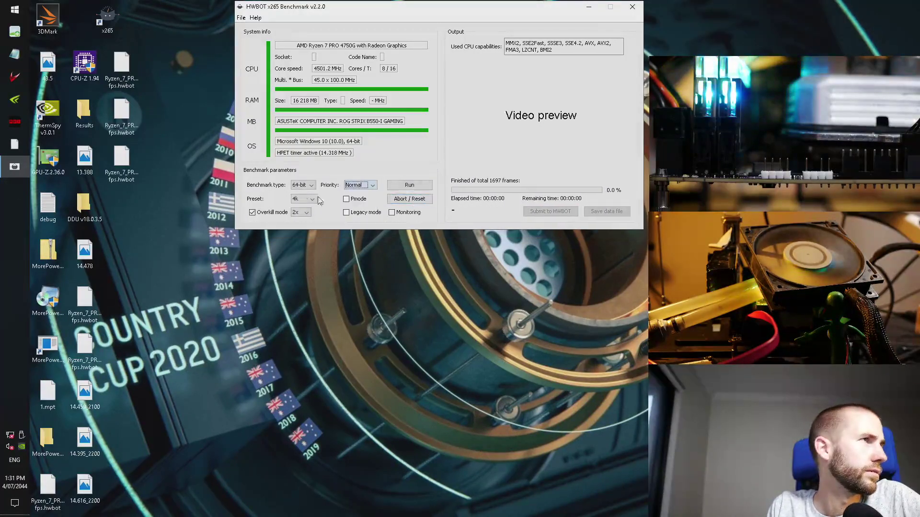
left_click(274, 217)
left_click(304, 199)
left_click(301, 207)
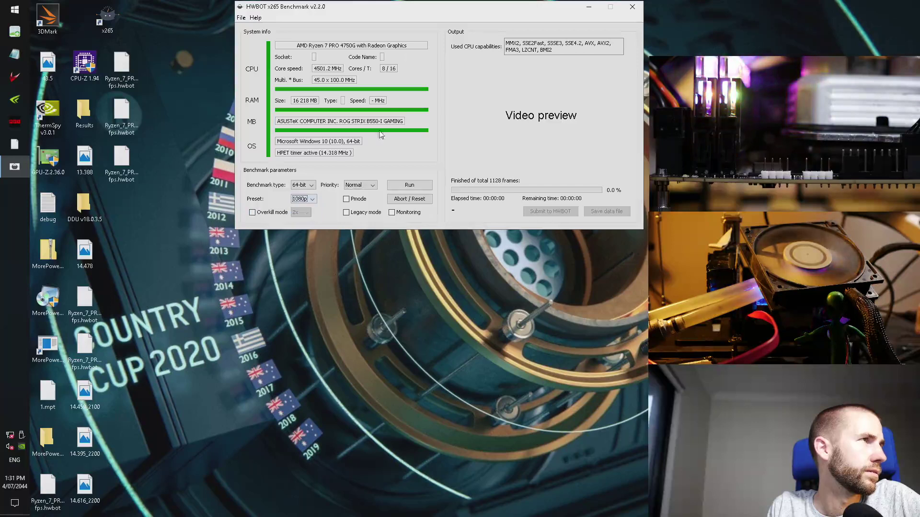
left_click_drag(401, 7, 286, 9)
left_click(295, 187)
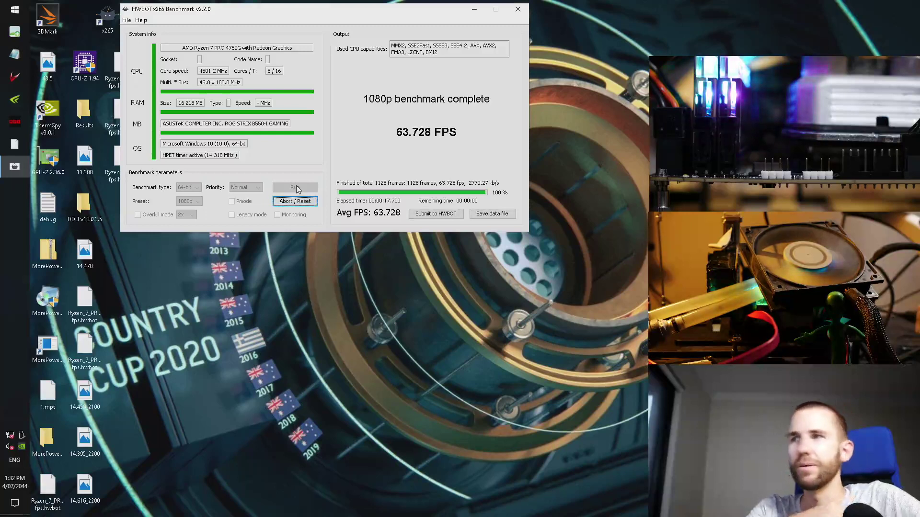
Step: Open two CPU-Z windows showing CPU and memory details and stack them beside the 1080p benchmark result
left_click_drag(239, 14, 241, 16)
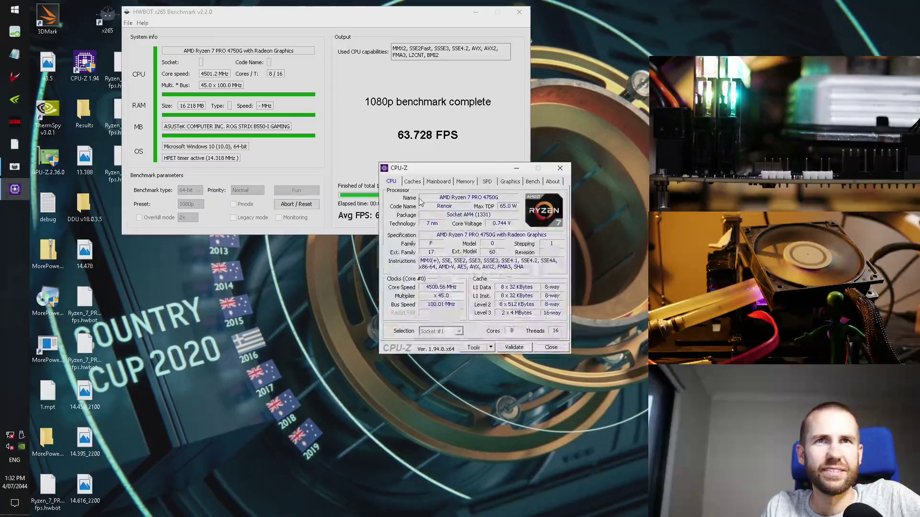
left_click_drag(448, 172, 600, 17)
double_click(84, 63)
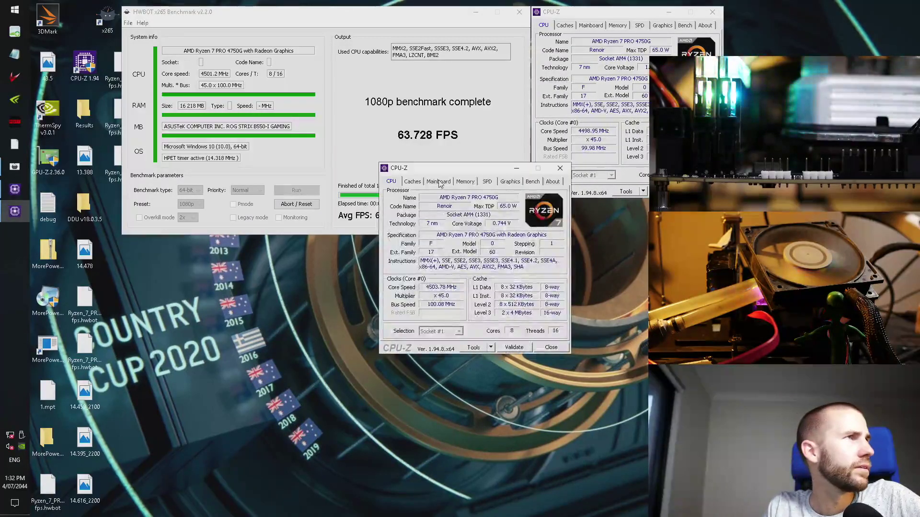
left_click(465, 182)
left_click_drag(403, 168, 602, 221)
left_click_drag(660, 223, 554, 206)
Step: Save the 1080p result data file with the CPU name AMD Ryzen 7 PRO and close both CPU-Z windows
left_click(493, 216)
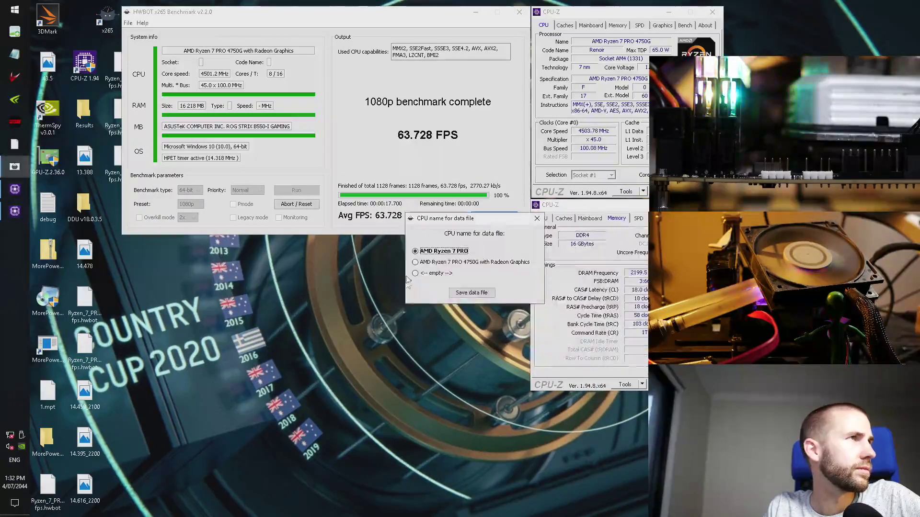
left_click(487, 293)
left_click(577, 337)
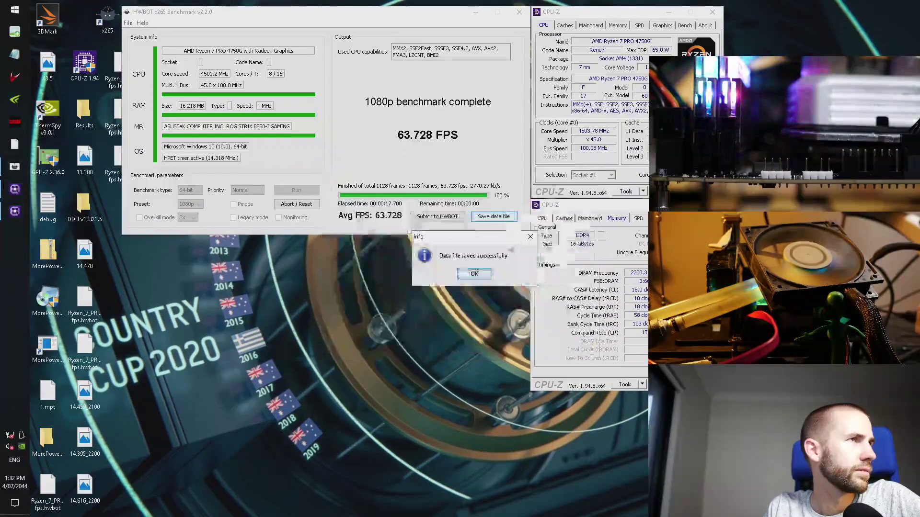
left_click(473, 273)
left_click(713, 205)
left_click(713, 11)
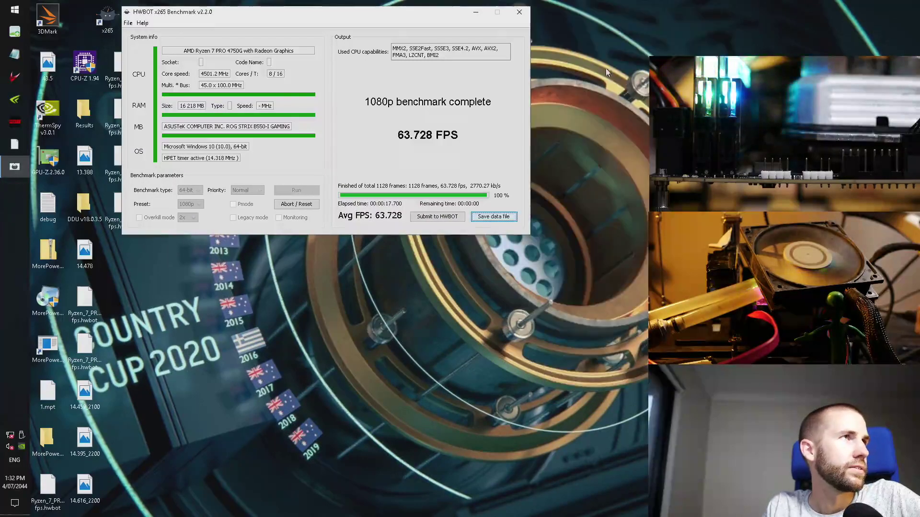
Step: Reset the benchmark and run the 1080p preset at Very high priority with 2x Overkill mode enabled
left_click(296, 204)
key("alt+Down")
key("Down")
key("Down")
key("Return")
left_click(153, 218)
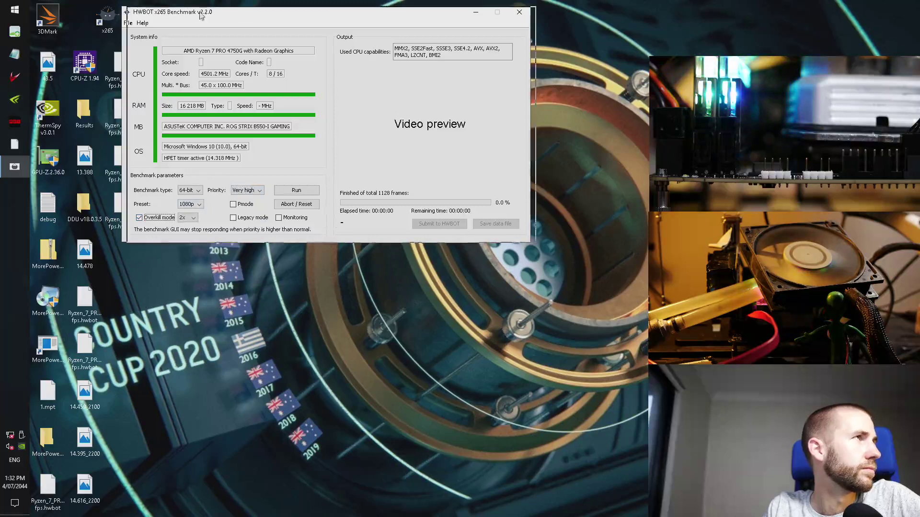
left_click_drag(762, 9, 762, 7)
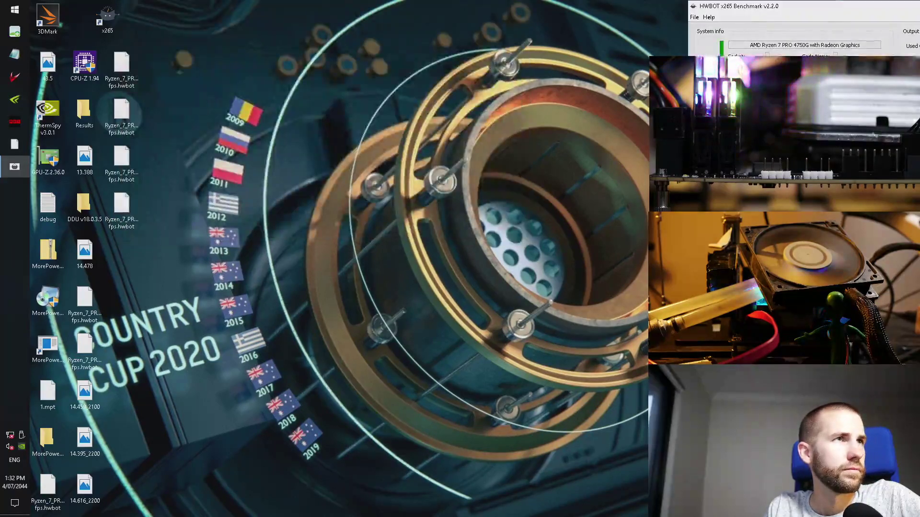
left_click_drag(830, 6, 855, 6)
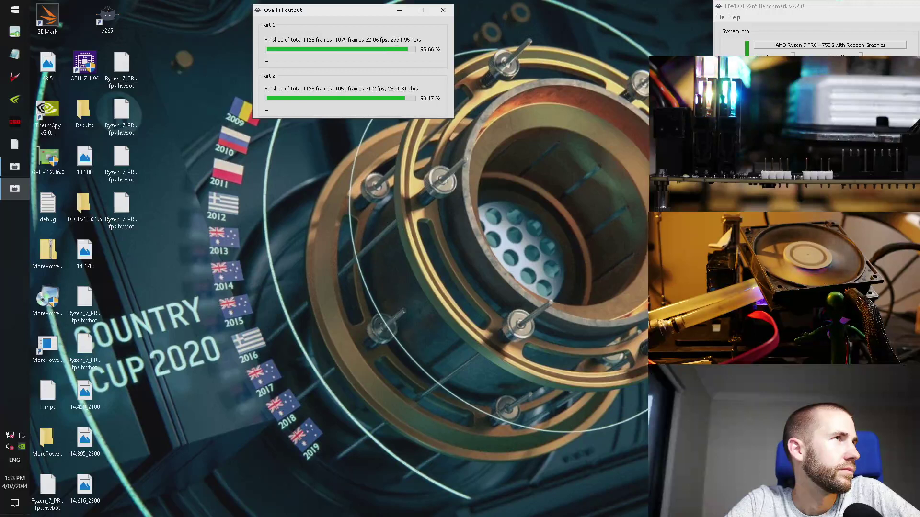
Step: Arrange the finished 1080p benchmark window and the Overkill output window side by side
left_click_drag(850, 9, 363, 122)
left_click(310, 25)
left_click_drag(310, 10, 539, 35)
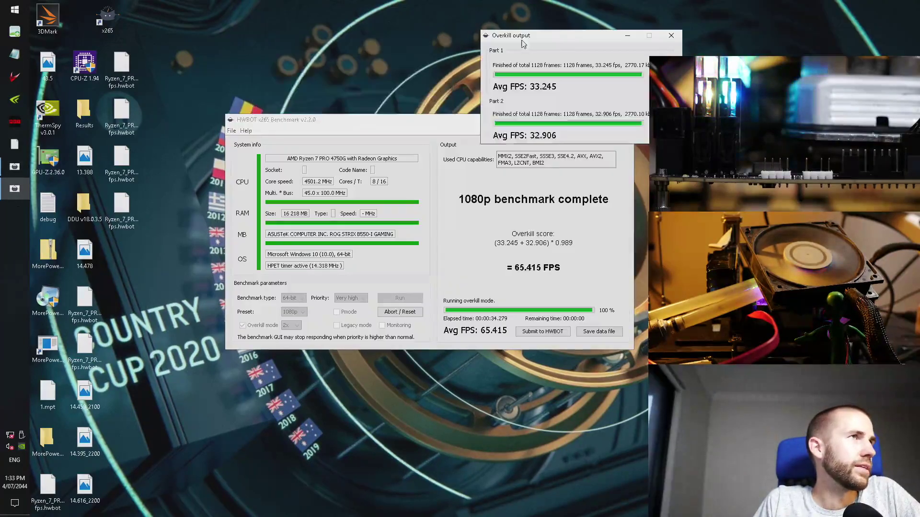
left_click_drag(354, 121, 228, 10)
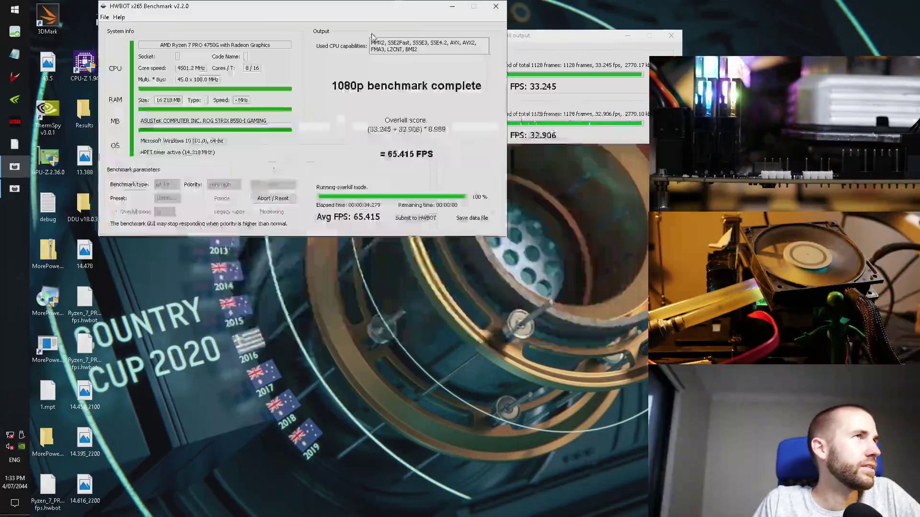
left_click_drag(535, 37, 561, 8)
Step: Open two CPU-Z windows showing CPU and memory details and line them up below the benchmark result
double_click(84, 64)
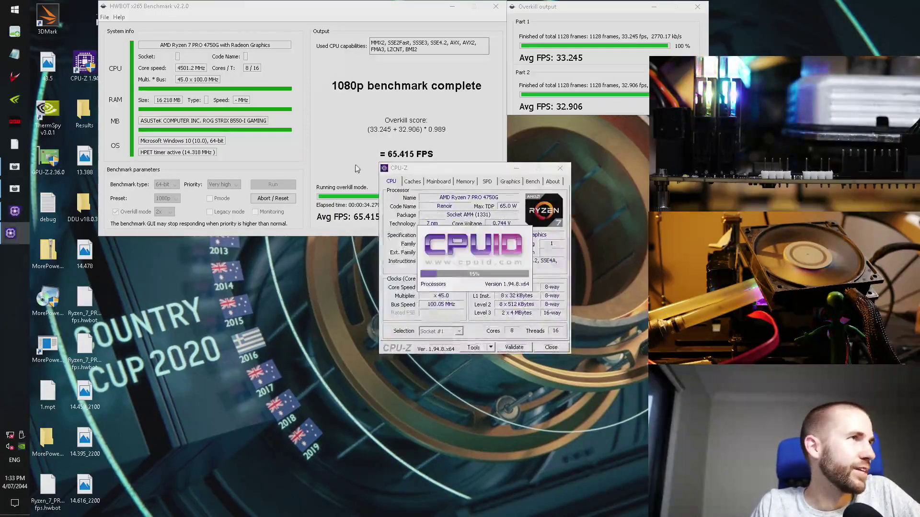
left_click_drag(439, 170, 159, 244)
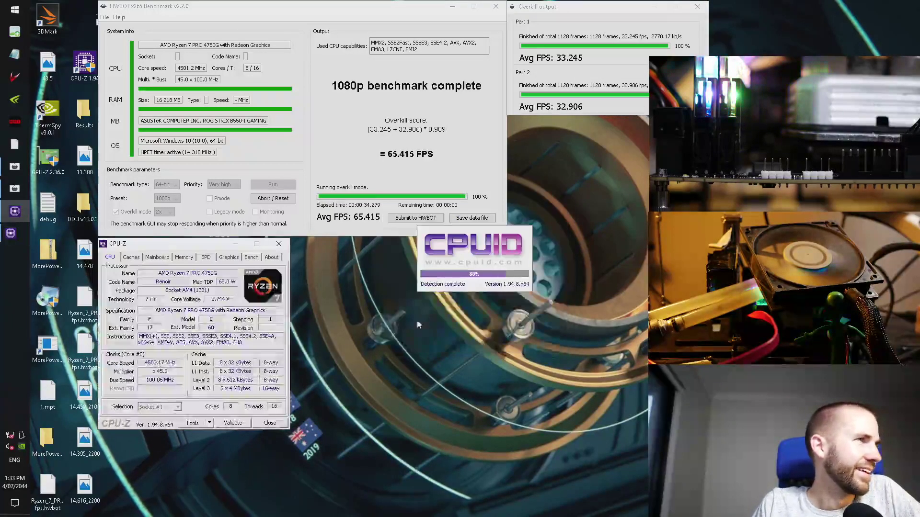
left_click(465, 181)
left_click_drag(454, 171, 372, 248)
left_click_drag(366, 248, 366, 248)
Step: Save the result data to the Desktop as Ryzen_7_PRO_HWBOT_x265-1080p_65.415 fps.hwbot and close the CPU-Z memory window
left_click(416, 218)
left_click(482, 292)
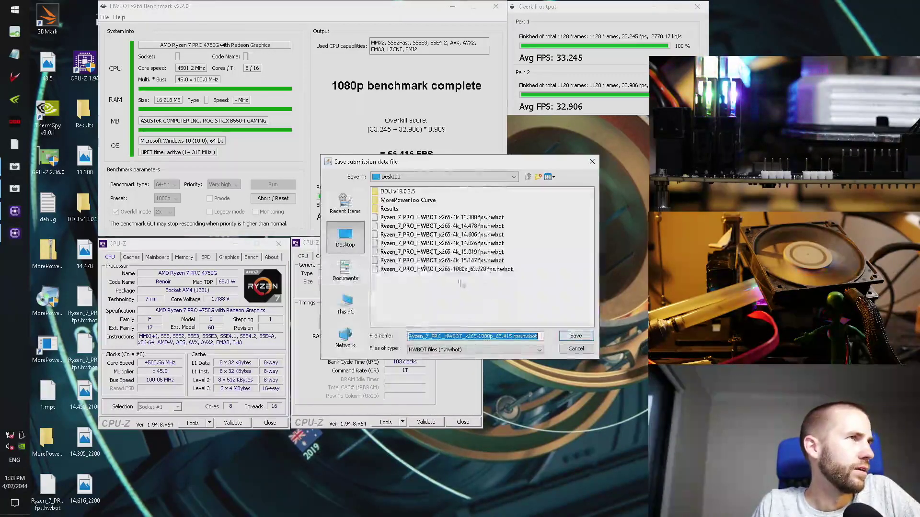
left_click(576, 336)
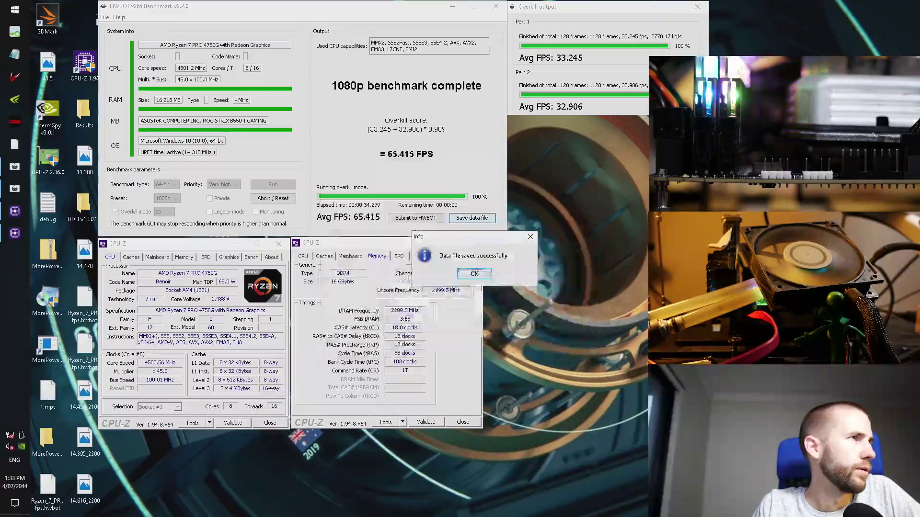
left_click(475, 274)
left_click(463, 422)
Step: Apply a CPU ratio of 45.50 to all eight active-core entries in TurboV Core and close it
left_click(15, 77)
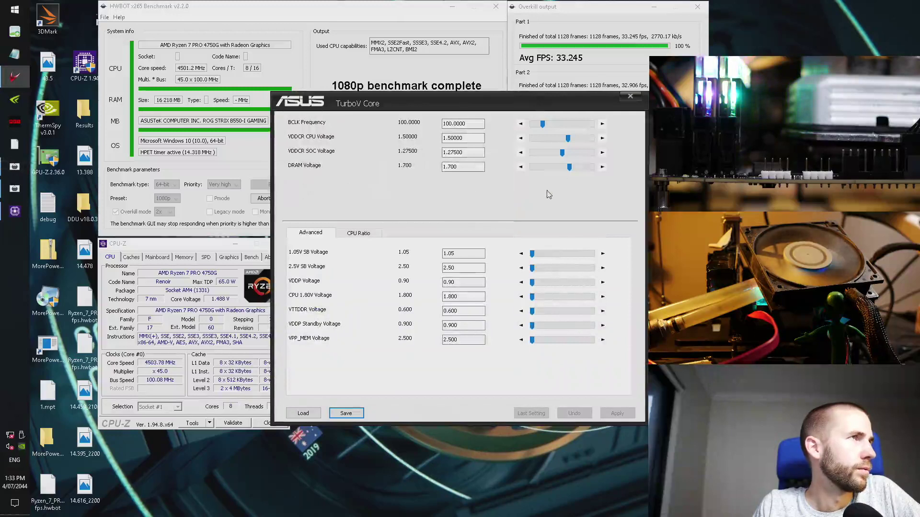
left_click(365, 234)
left_click(603, 255)
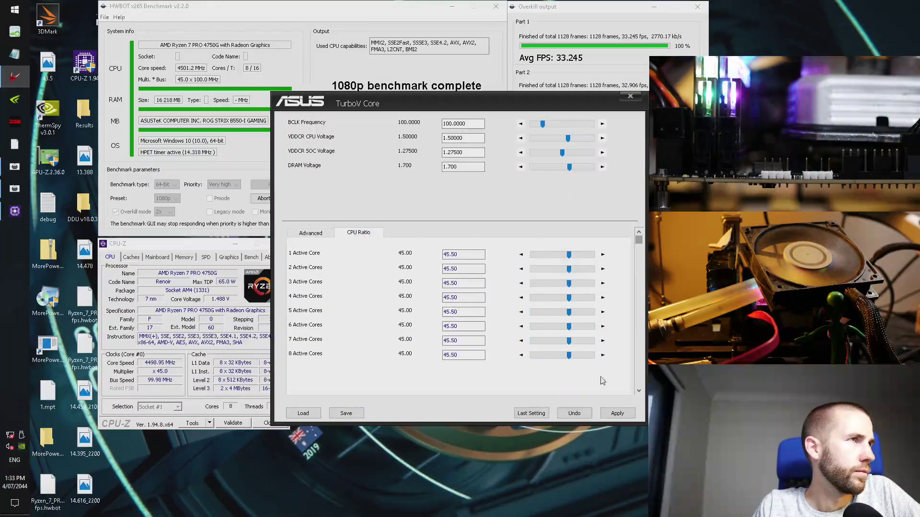
left_click(617, 413)
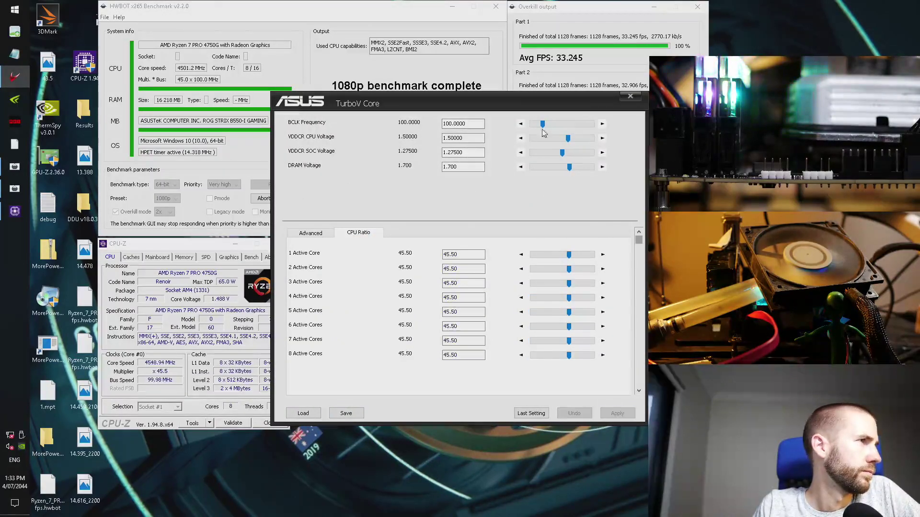
left_click(630, 96)
Step: Dismiss the CPU name dialog, reset the 1080p benchmark for another run and move its window aside
left_click(400, 218)
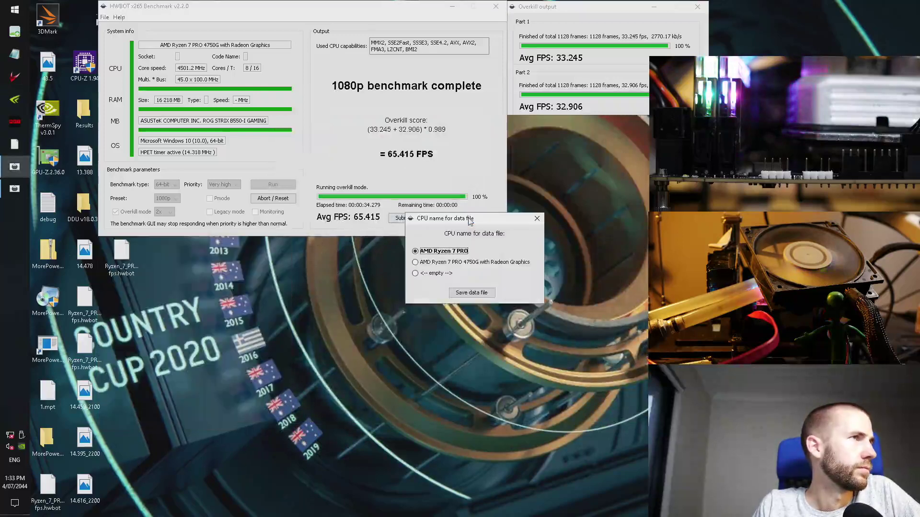
left_click(537, 218)
left_click(273, 199)
left_click_drag(159, 6, 790, 6)
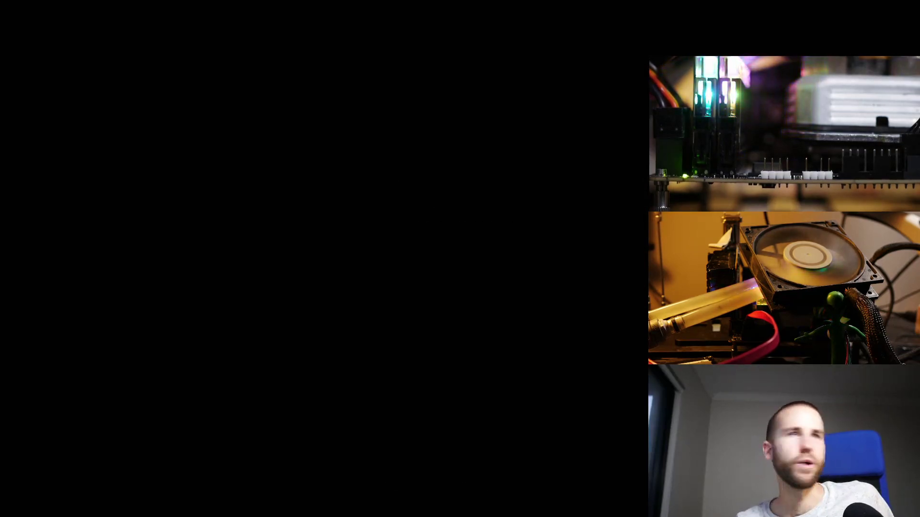
Step: Load a saved settings profile through ASUS User profile in the UEFI BIOS
key("Right")
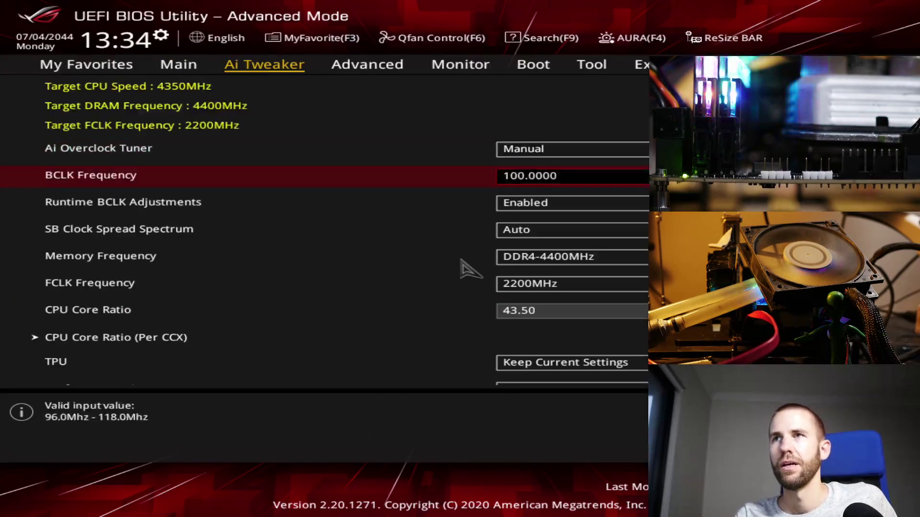
key("Down")
key("Down")
key("Down")
key("Down")
key("Down")
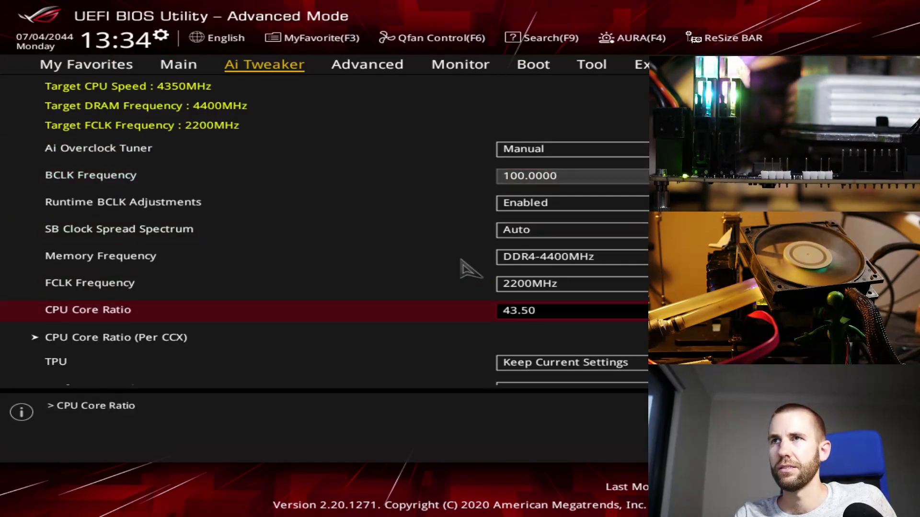
key("Right")
key("Right")
key("Right")
key("Right")
key("Right")
key("Left")
key("Down")
key("Down")
key("Down")
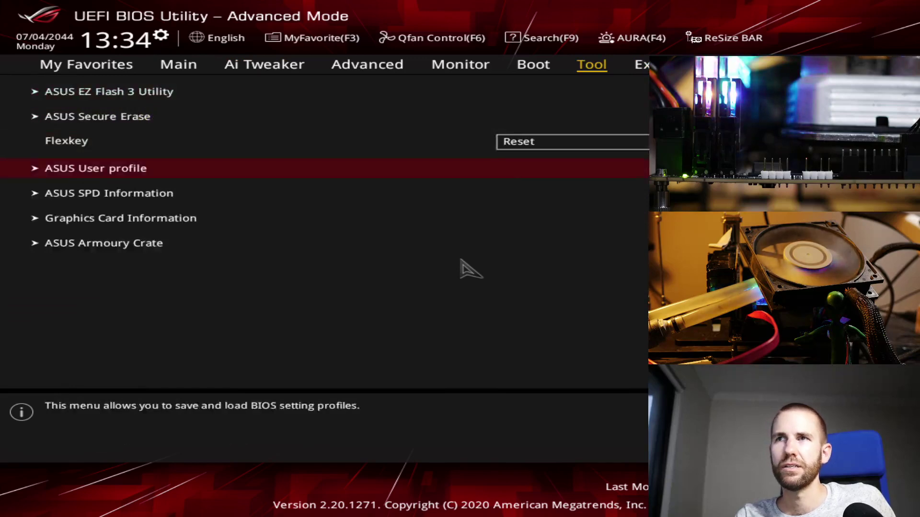
key("Return")
key("Down")
key("Down")
key("Return")
key("Return")
key("Right")
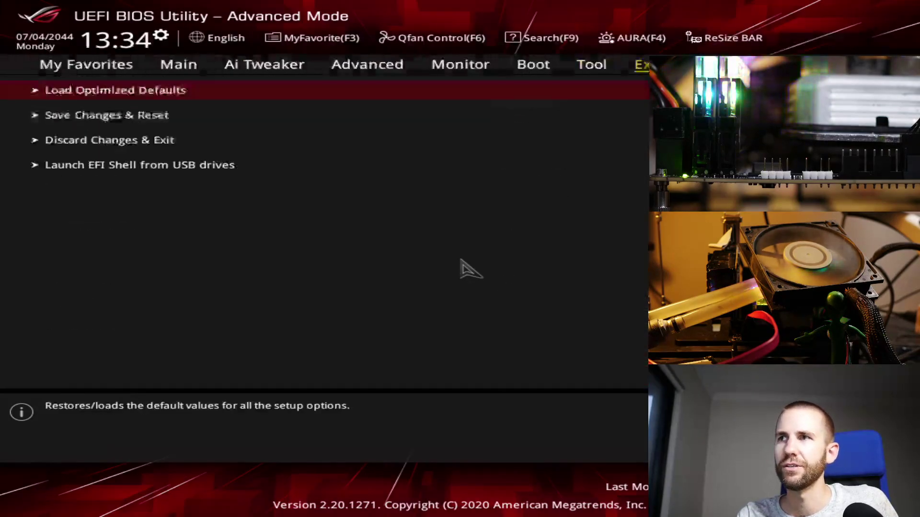
Step: Return to Ai Tweaker and open the DRAM timing settings
key("Left")
key("Left")
key("Left")
key("Left")
key("Left")
key("Down")
key("Down")
key("Down")
key("Down")
key("Down")
key("Down")
key("Down")
key("Down")
key("Down")
key("Up")
key("Up")
key("Up")
key("Up")
key("Up")
key("Return")
Step: Set the Cmd2T command rate to 1T in the DRAM Timing Control settings
key("Down")
key("Down")
key("Down")
key("Down")
key("Down")
key("Down")
key("Down")
key("Down")
key("Down")
key("Down")
key("Down")
key("Down")
key("Down")
key("Down")
key("Down")
key("Down")
key("Down")
key("Down")
key("Down")
key("Down")
key("Down")
key("Down")
key("Down")
key("Down")
key("Down")
key("Down")
key("Down")
key("Down")
key("Down")
key("Down")
key("Down")
key("Down")
key("Down")
key("Down")
key("Down")
key("Down")
key("Down")
key("Down")
key("Down")
key("Down")
key("Down")
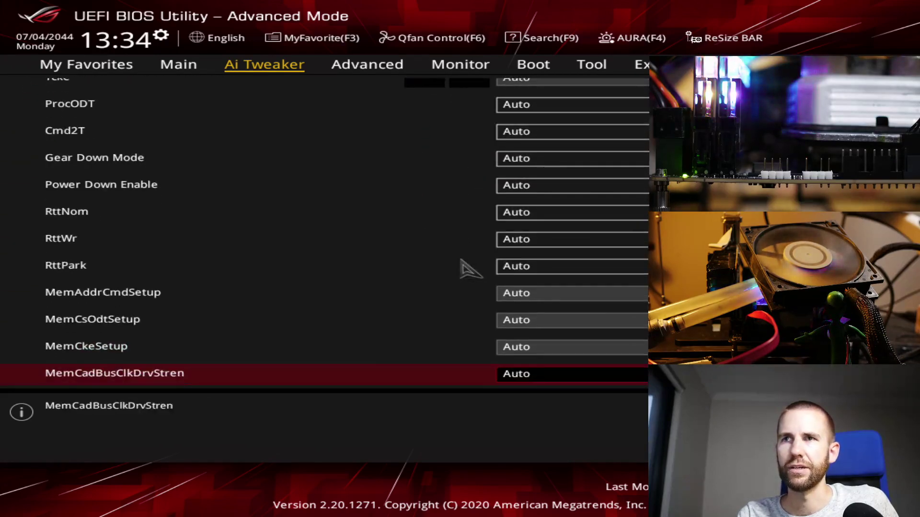
key("Down")
key("Down")
key("Down")
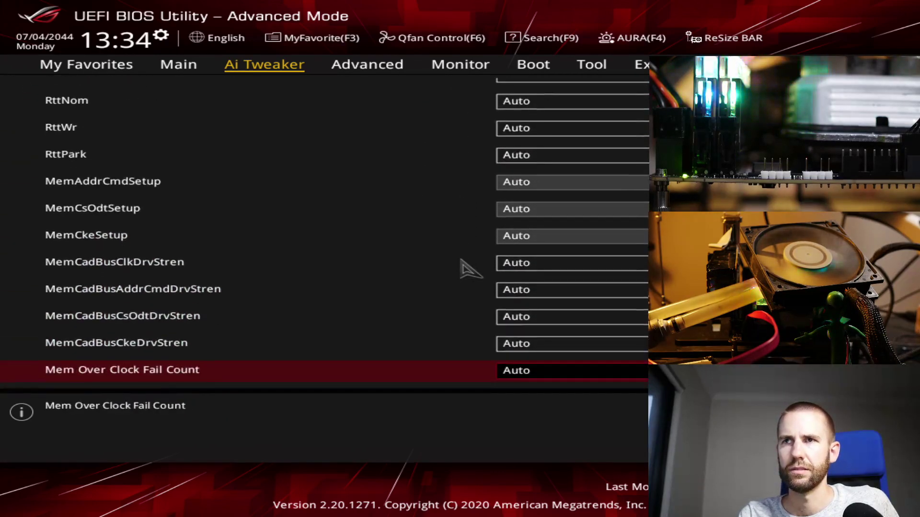
key("Up")
key("Up")
key("Up")
key("Up")
key("Up")
key("Up")
key("Up")
key("Up")
key("Up")
key("Up")
key("Up")
key("Up")
key("Up")
key("Up")
key("Up")
key("Up")
key("Up")
key("Up")
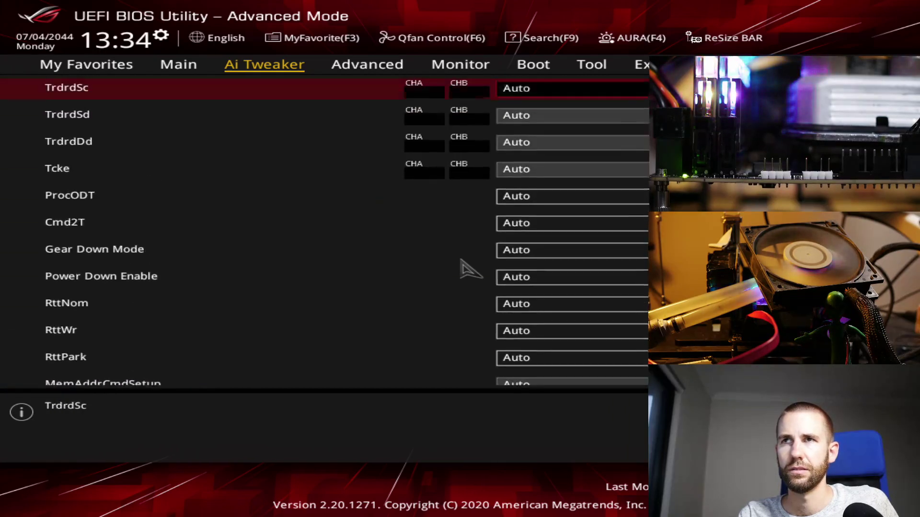
key("Down")
key("Down")
key("Down")
key("Down")
key("Down")
key("Return")
key("Down")
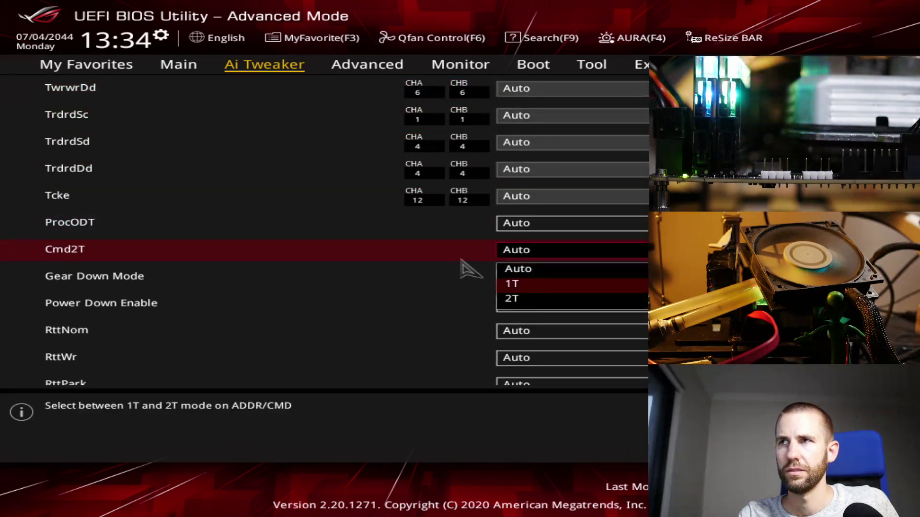
key("Return")
Step: Set DRAM CAS# Latency, Trcdrd, Trcdwr and DRAM RAS# PRE Time to 16, and save the changes with a reset
key("Up")
key("Up")
key("Up")
key("Up")
key("Up")
key("Up")
key("Up")
key("Up")
key("Up")
key("Up")
key("Up")
key("Up")
key("Up")
key("Up")
key("Up")
key("Up")
key("Up")
key("Up")
key("Up")
key("Up")
key("Up")
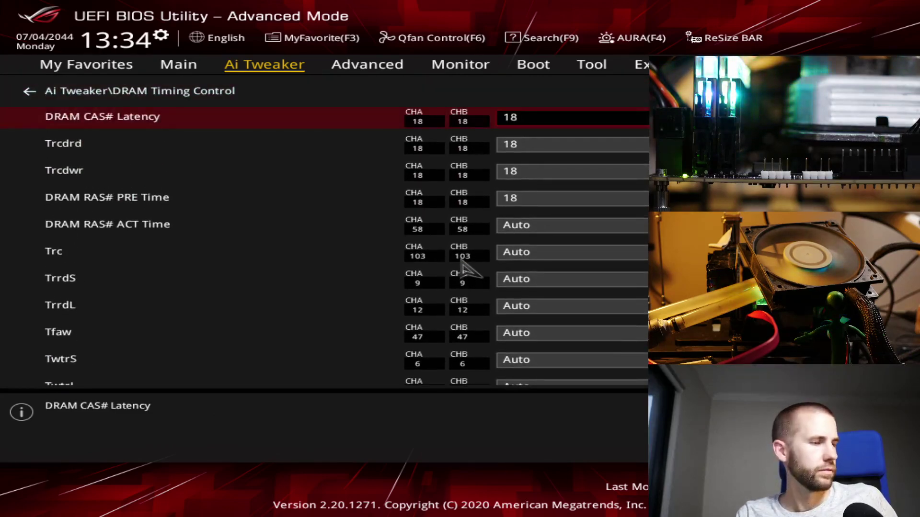
key("Down")
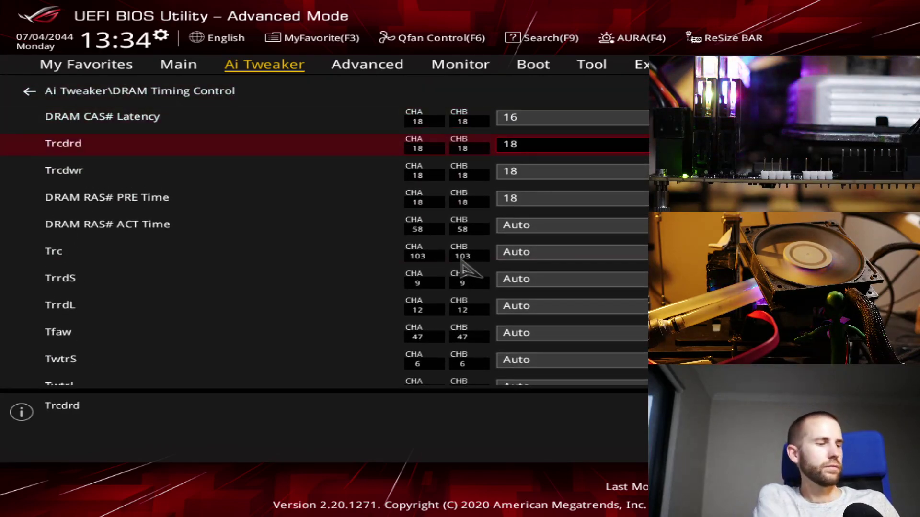
type("16")
key("Down")
type("1")
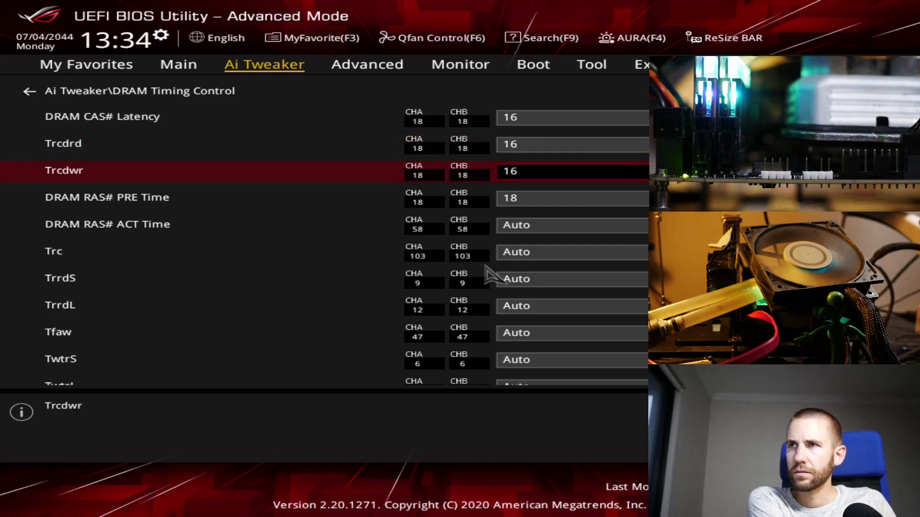
key("Down")
type("16")
key("F10")
key("Return")
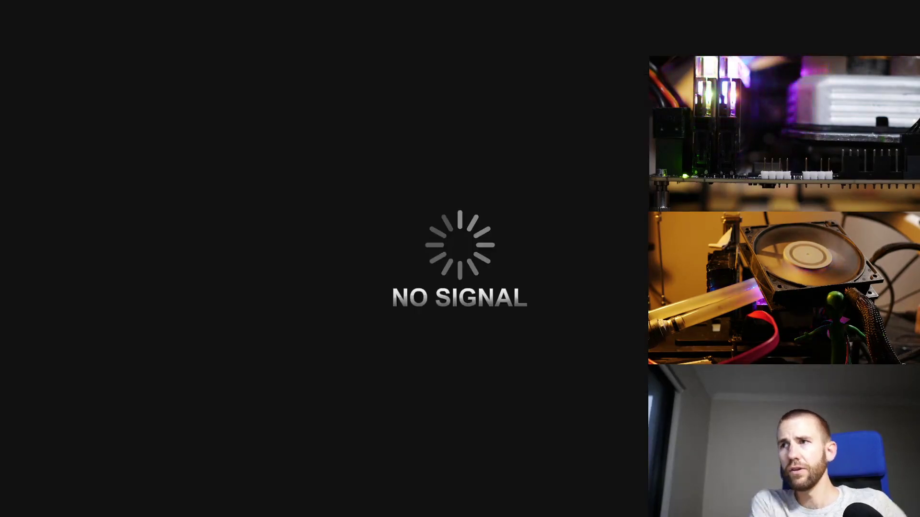
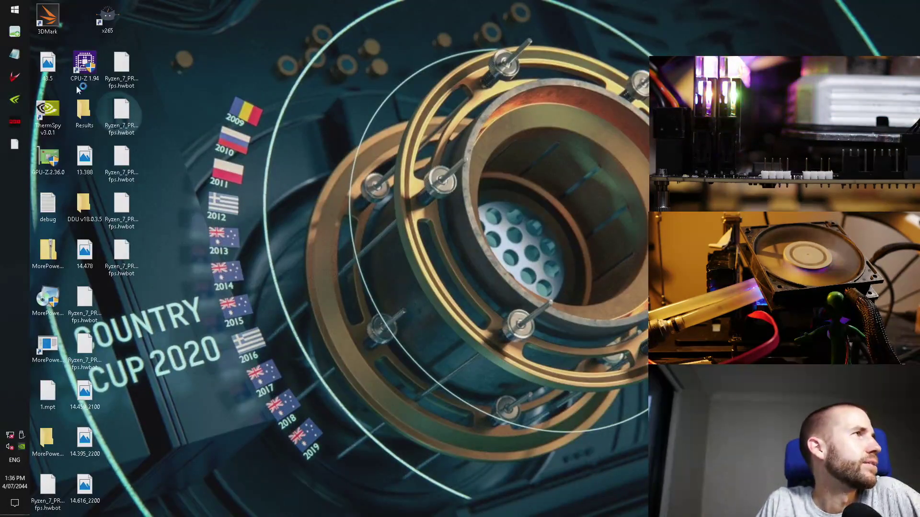
Step: Check the new memory timings in CPU-Z and close it
double_click(84, 62)
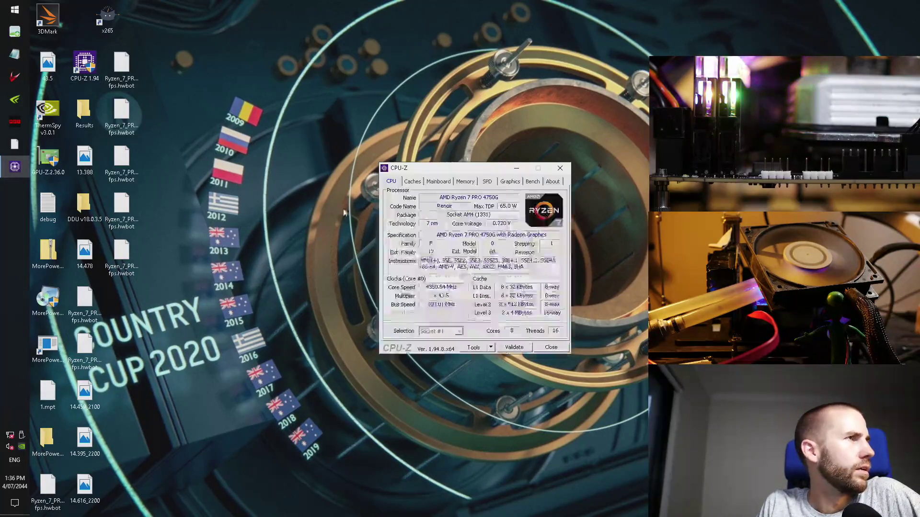
left_click_drag(440, 172, 227, 127)
left_click(253, 136)
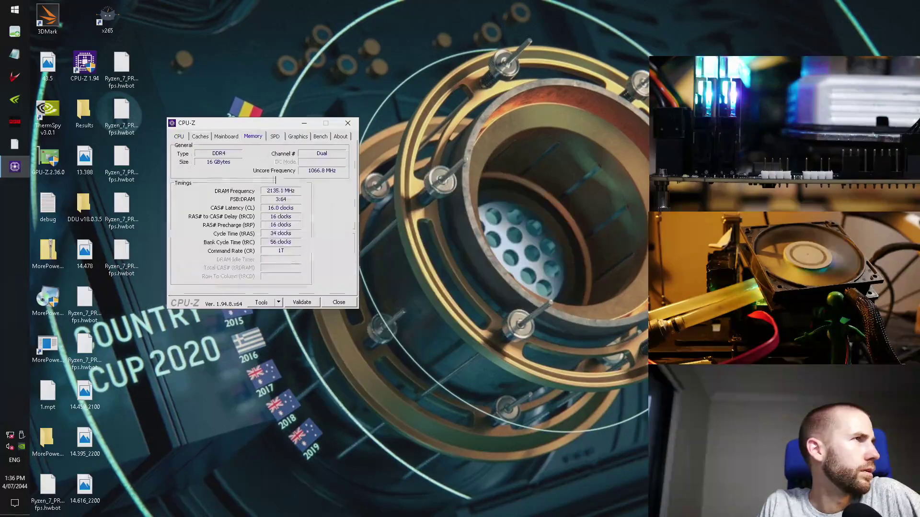
left_click(348, 123)
Step: Open CPU-Z and HWBOT x265 Benchmark, and set the benchmark to Very high priority with 2x Overkill mode
double_click(84, 63)
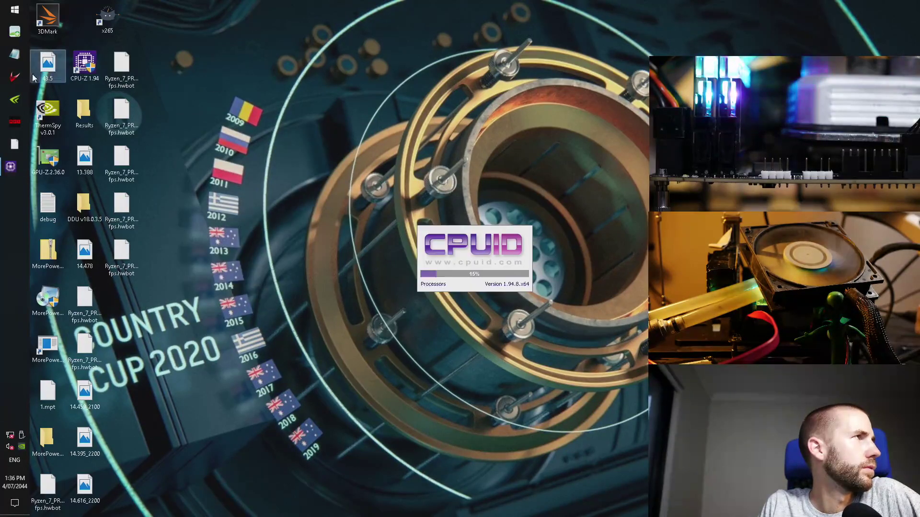
double_click(111, 17)
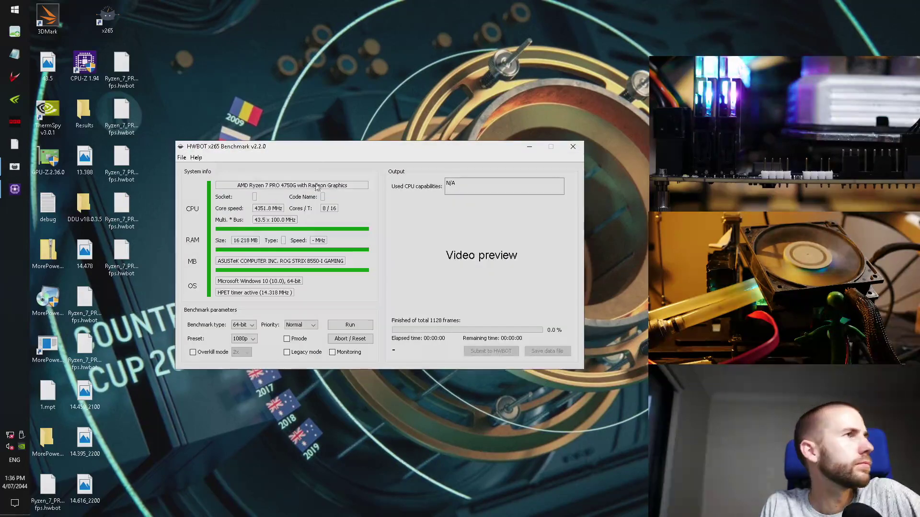
left_click(262, 217)
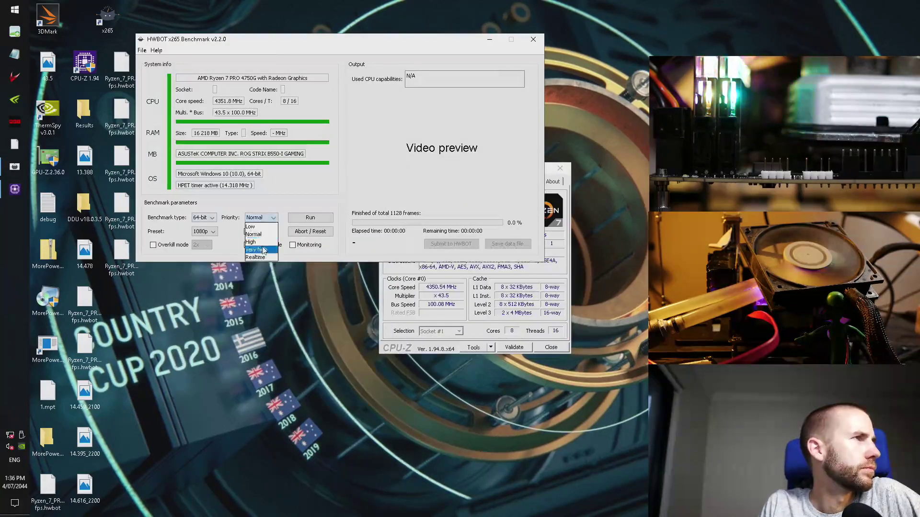
left_click(256, 254)
left_click(153, 244)
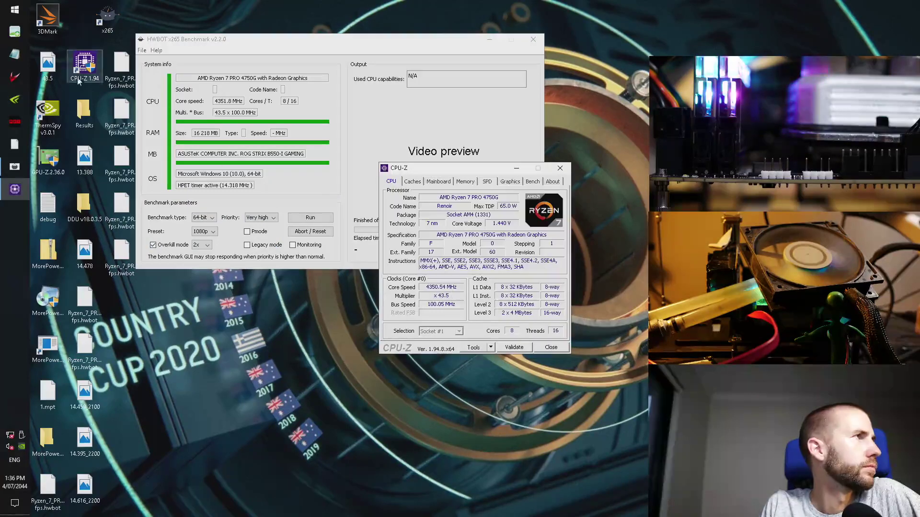
Step: Raise the VDDCR CPU Voltage to 1.50000 in ASUS TurboV Core
left_click(585, 266)
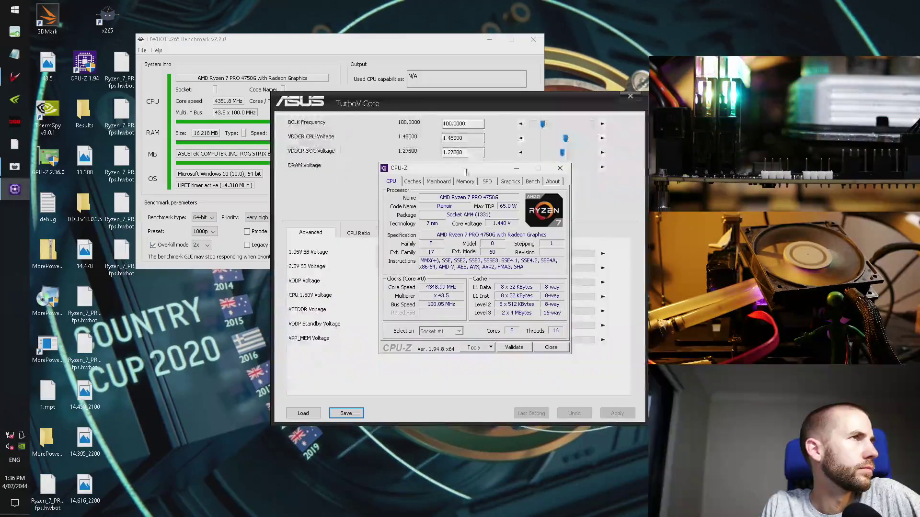
left_click(602, 138)
left_click(602, 138)
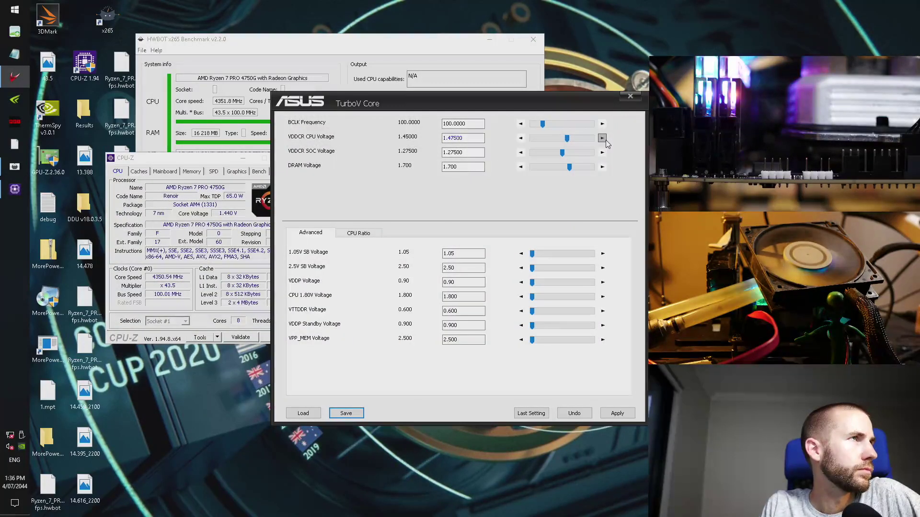
left_click(602, 138)
left_click(522, 139)
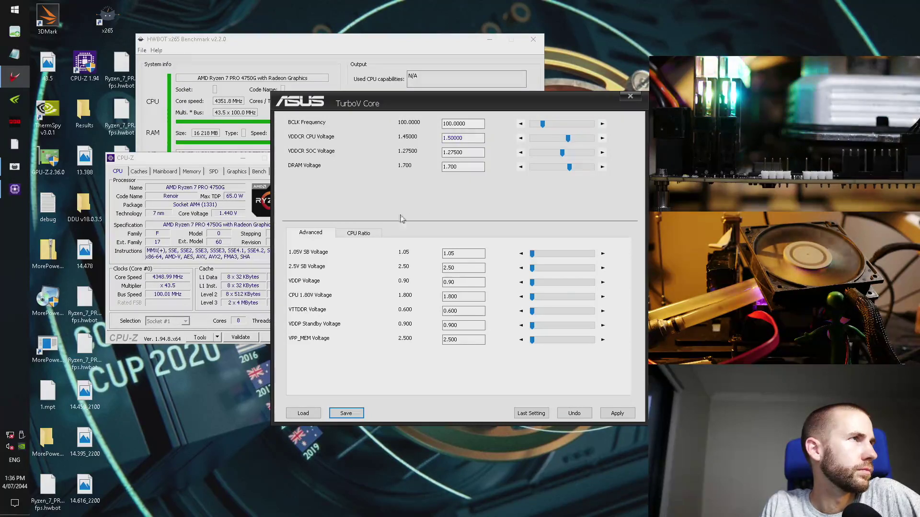
Step: Apply a CPU ratio of 45.00 to all eight active-core entries, and close TurboV Core and CPU-Z
left_click(359, 233)
left_click(603, 255)
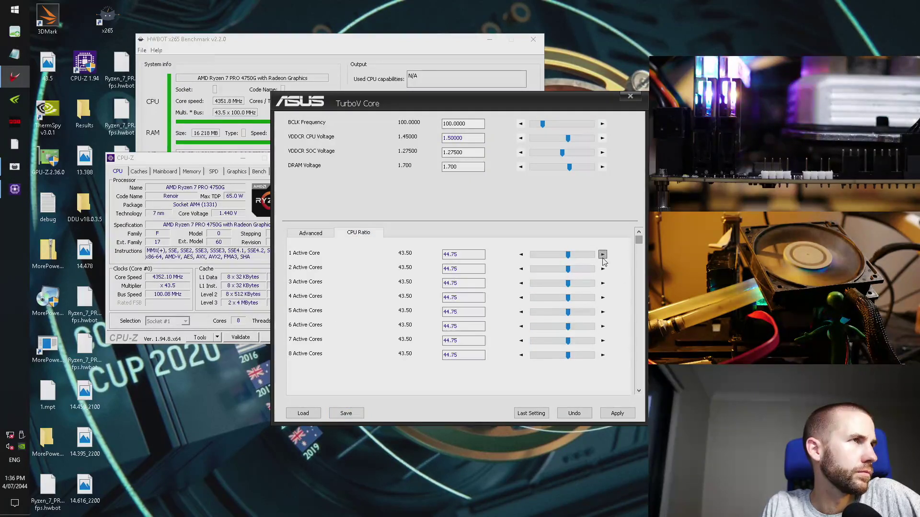
left_click(242, 288)
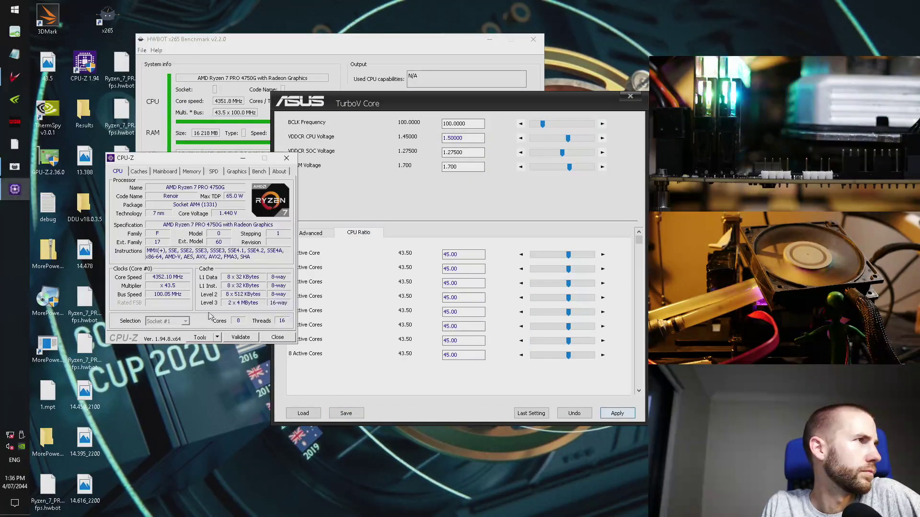
left_click(630, 97)
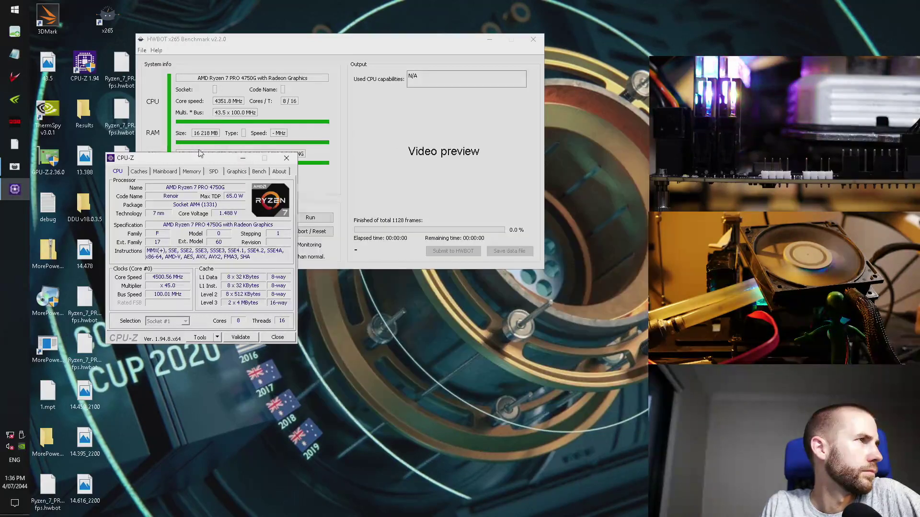
left_click(286, 158)
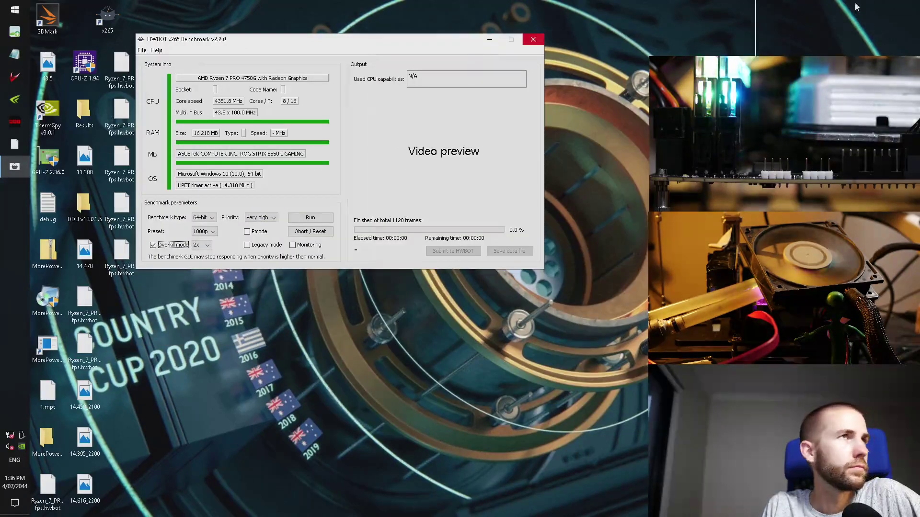
Step: Run the 1080p overkill benchmark with its window moved aside, and rearrange the result windows on the desktop
left_click_drag(237, 44, 852, 13)
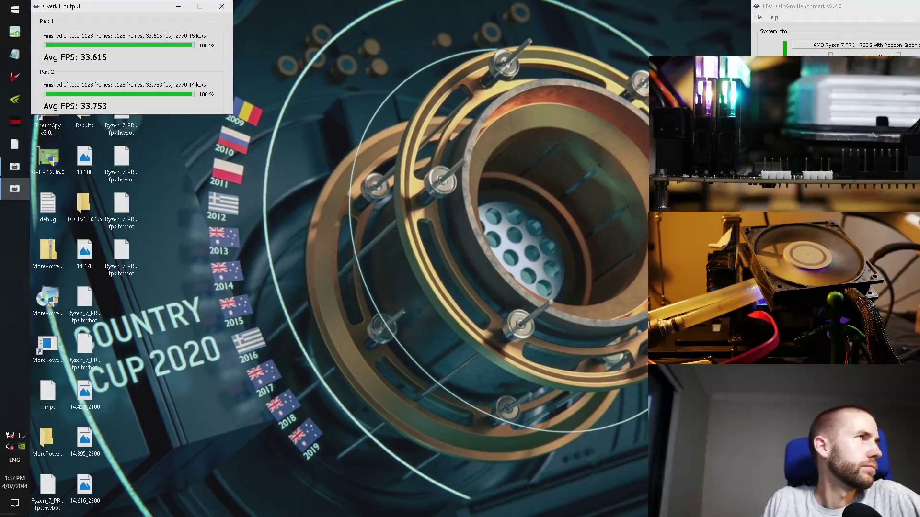
left_click_drag(803, 10, 290, 10)
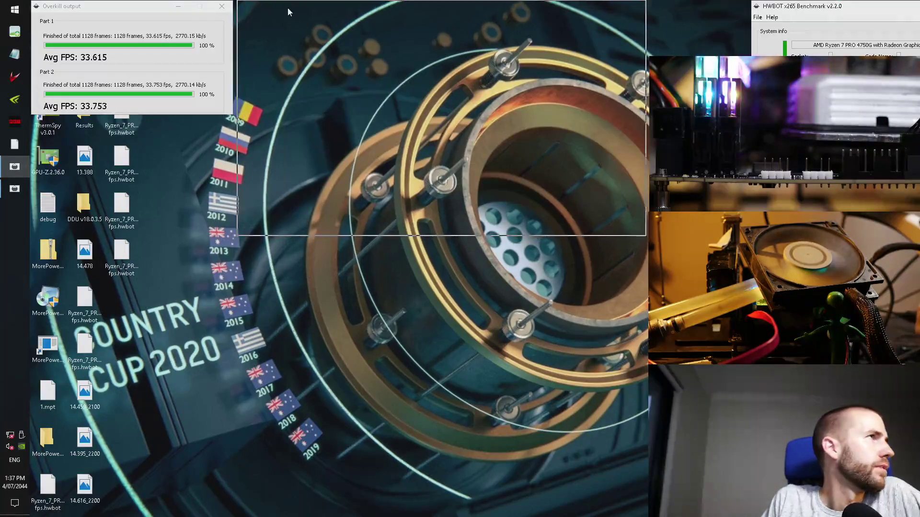
left_click(128, 249)
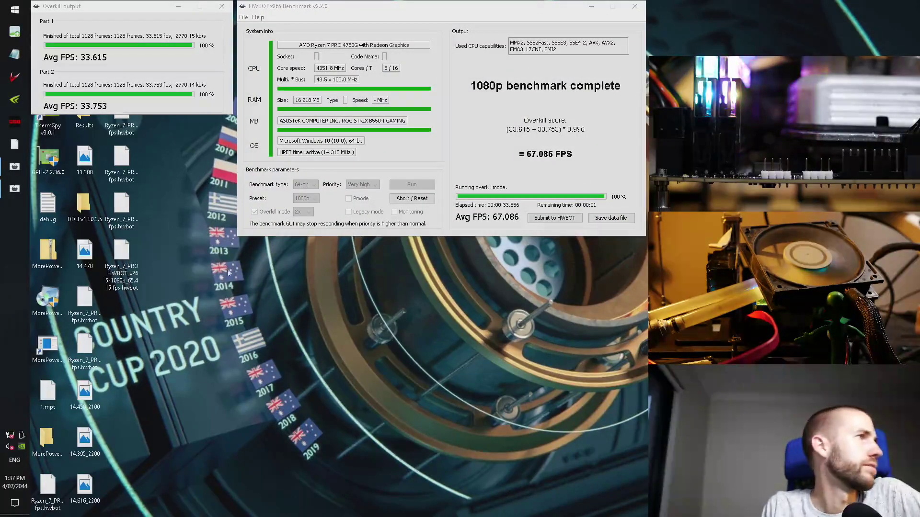
left_click_drag(119, 11, 735, 11)
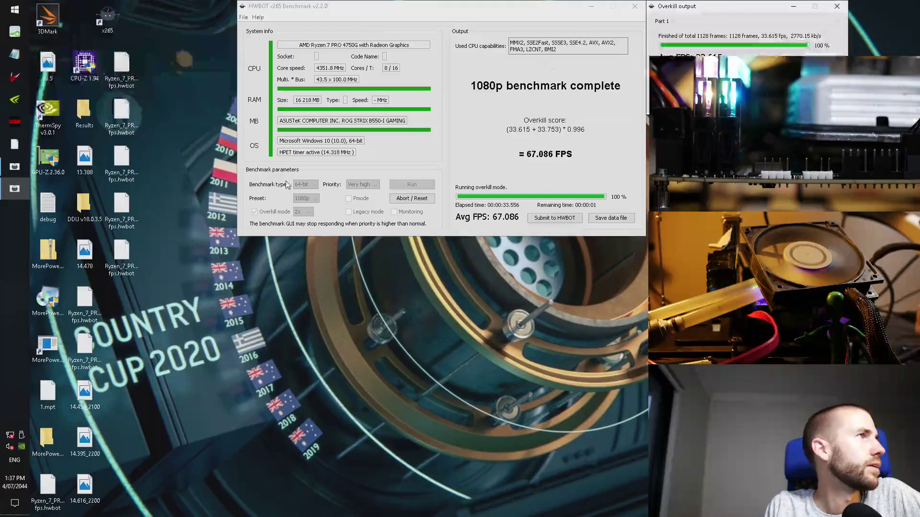
Step: Arrange three CPU-Z windows around the benchmark result, showing the CPU, memory and mainboard details
double_click(89, 67)
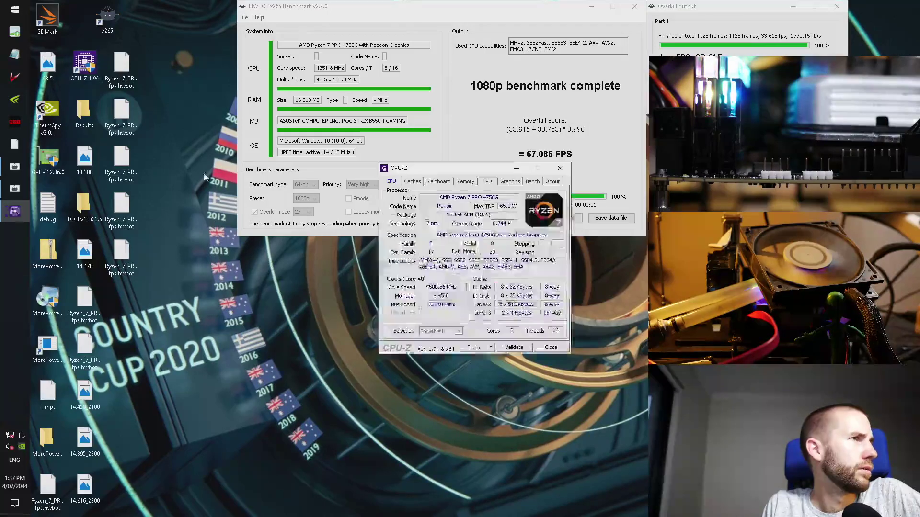
double_click(67, 80)
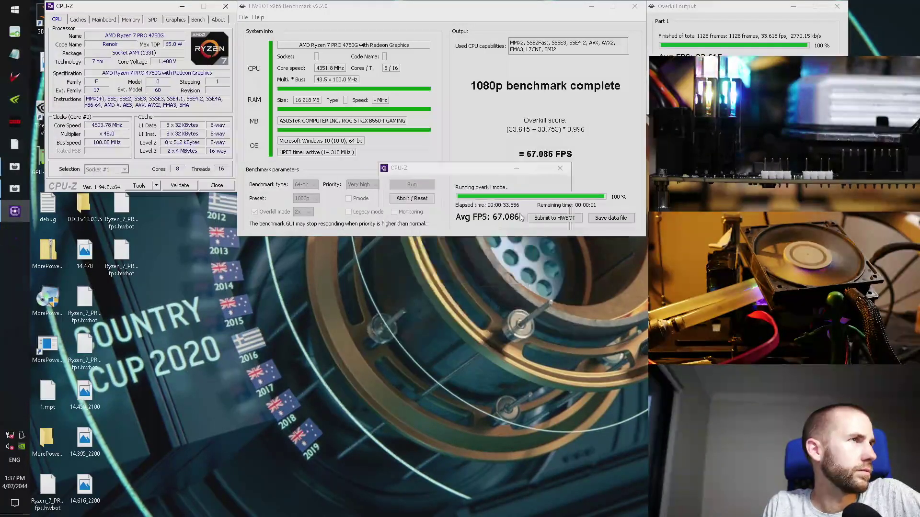
left_click(465, 181)
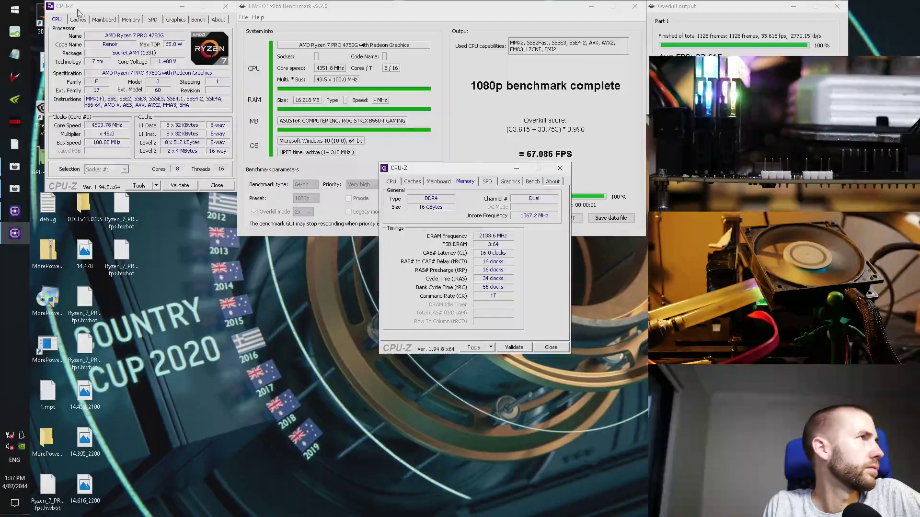
left_click_drag(79, 6, 207, 7)
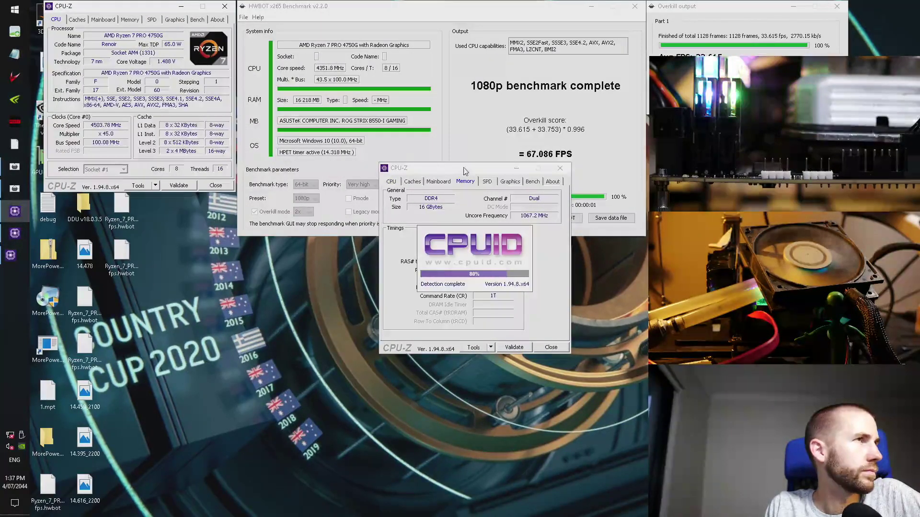
left_click_drag(146, 21, 130, 201)
left_click(439, 181)
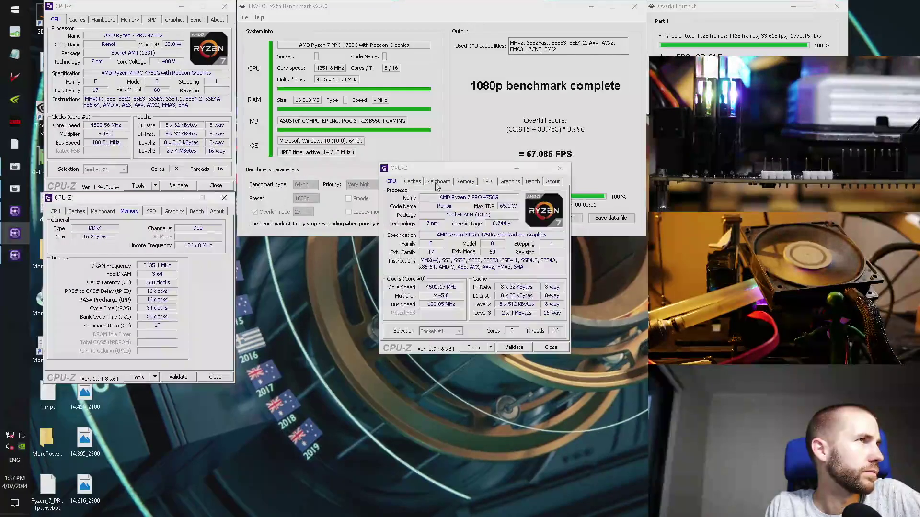
left_click_drag(438, 175, 295, 244)
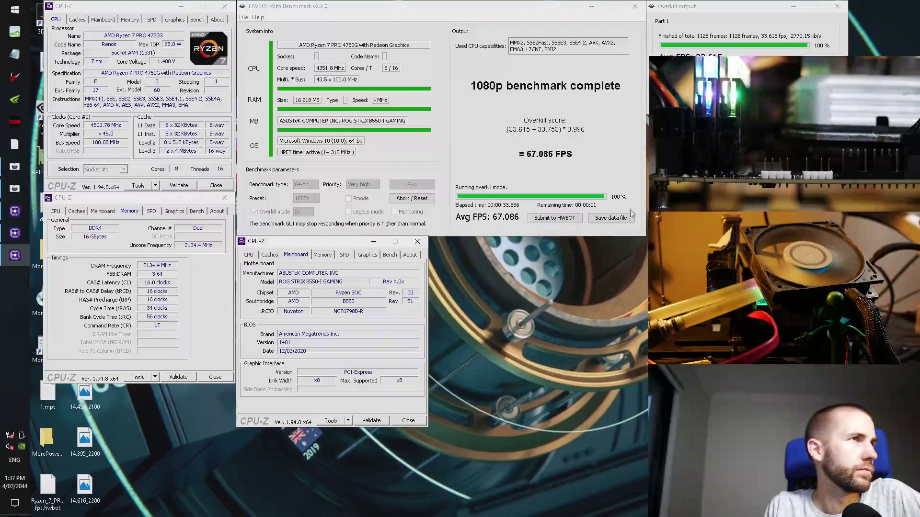
Step: Save the 1080p result as an HWBOT data file on the Desktop and close the CPU-Z window showing mainboard details
left_click(611, 218)
left_click(468, 293)
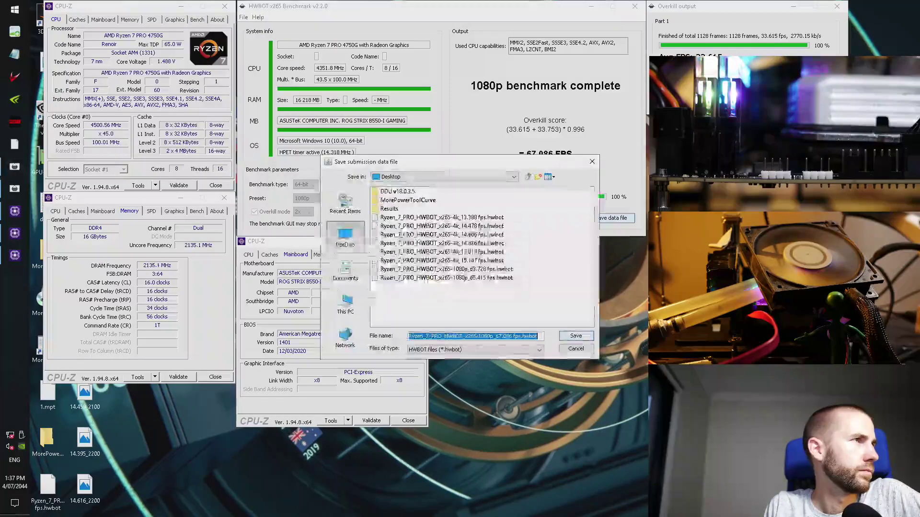
left_click(575, 336)
left_click(470, 271)
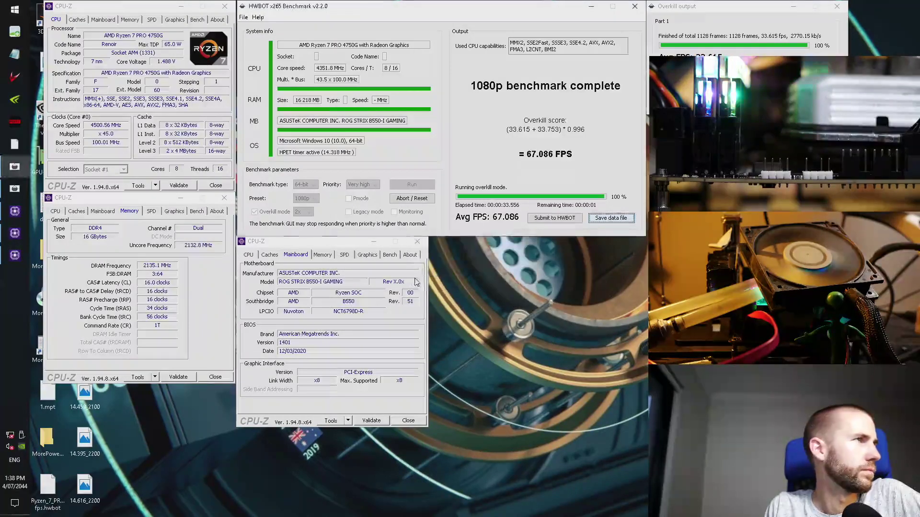
left_click(418, 270)
left_click(416, 242)
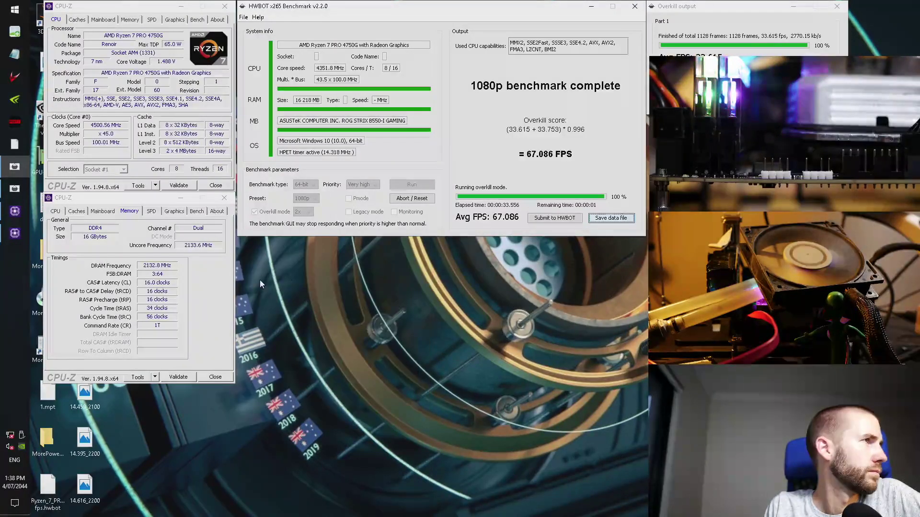
Step: Restart the computer from Windows and enter the UEFI BIOS
left_click(14, 9)
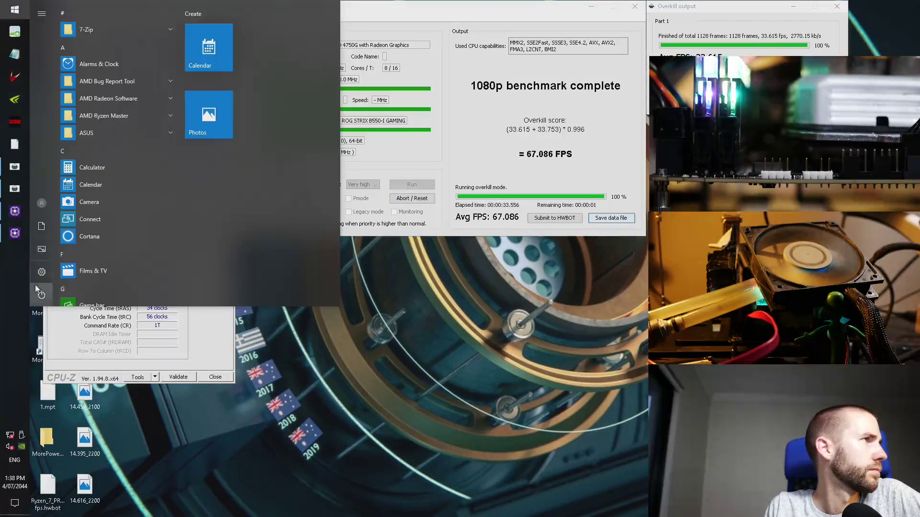
left_click(42, 295)
left_click(46, 269)
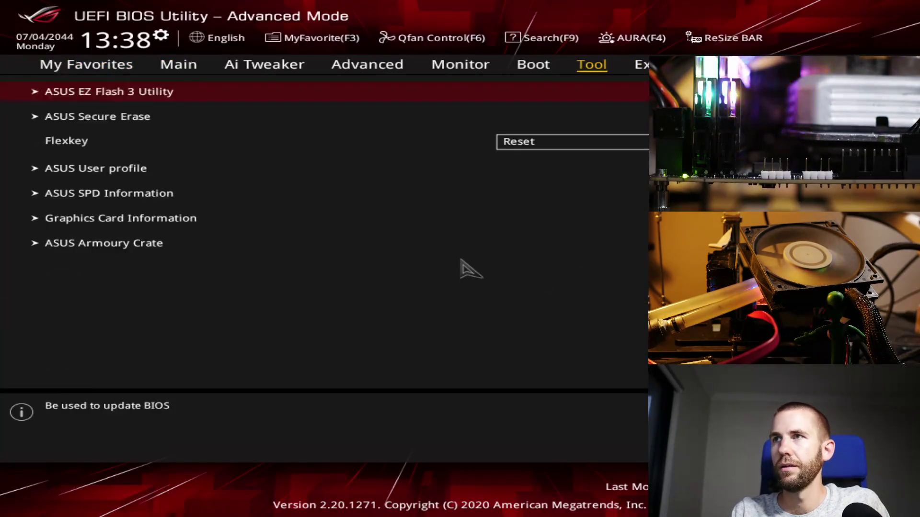
Step: Save the current BIOS settings to user profile 2 under the name 1080p
key("Down")
key("Down")
key("Down")
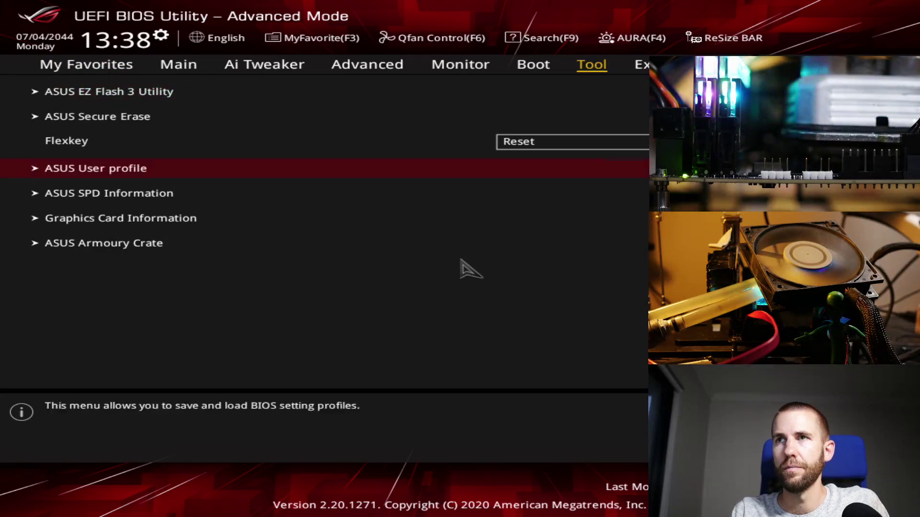
key("Down")
key("Up")
key("Return")
key("Down")
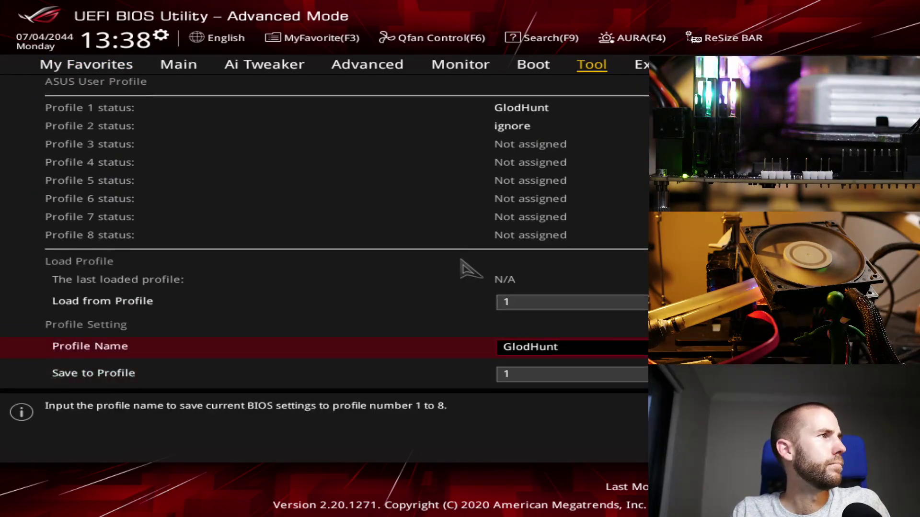
type("10")
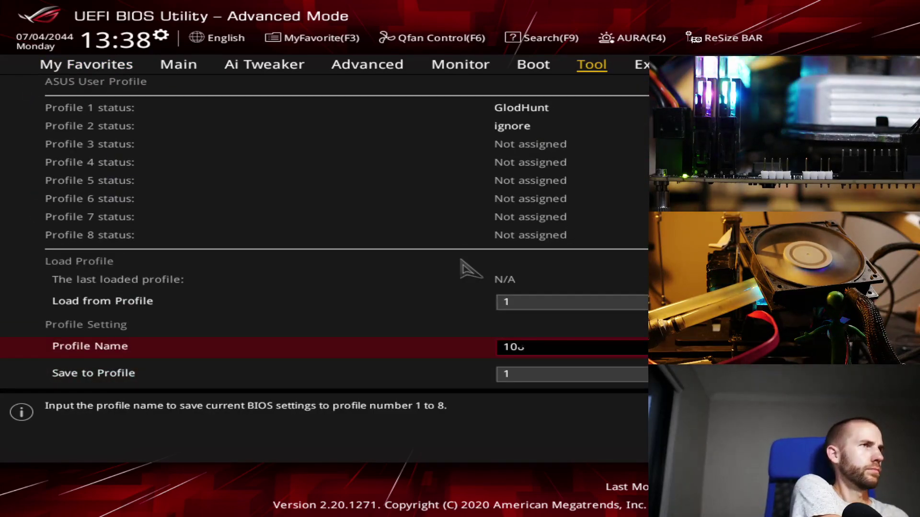
type("80p")
key("Down")
type("2")
key("Return")
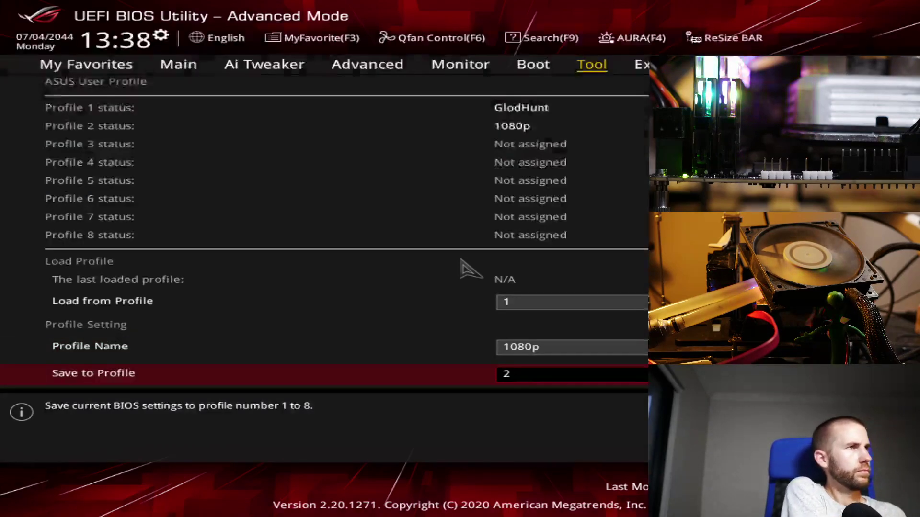
Step: Review the Ai Tweaker frequency and voltage settings and the primary timings in DRAM Timing Control
key("Right")
key("Down")
key("Down")
key("Down")
key("Down")
key("Down")
key("Down")
key("Down")
key("Down")
key("Down")
key("Down")
key("Down")
key("Down")
key("Down")
key("Down")
key("Down")
key("Down")
key("Down")
key("Down")
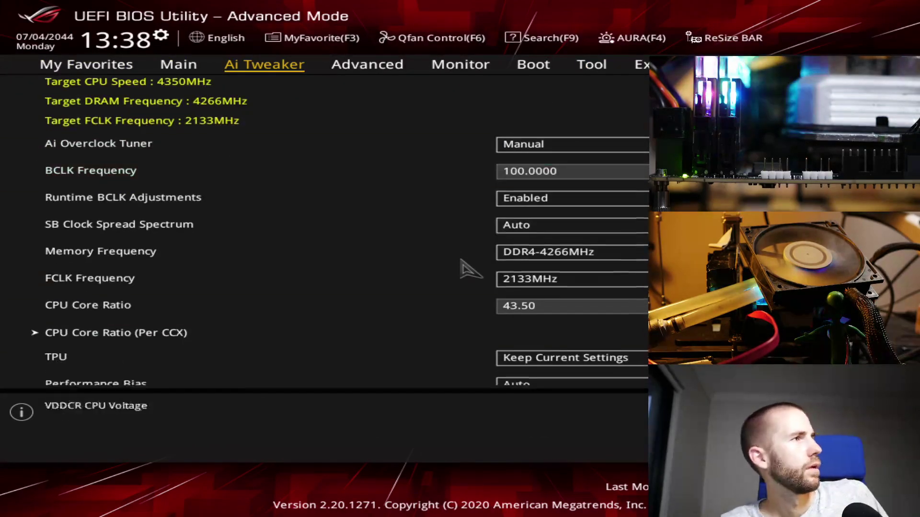
key("Up")
key("Up")
key("Up")
key("Up")
key("Up")
key("Up")
key("Up")
key("Up")
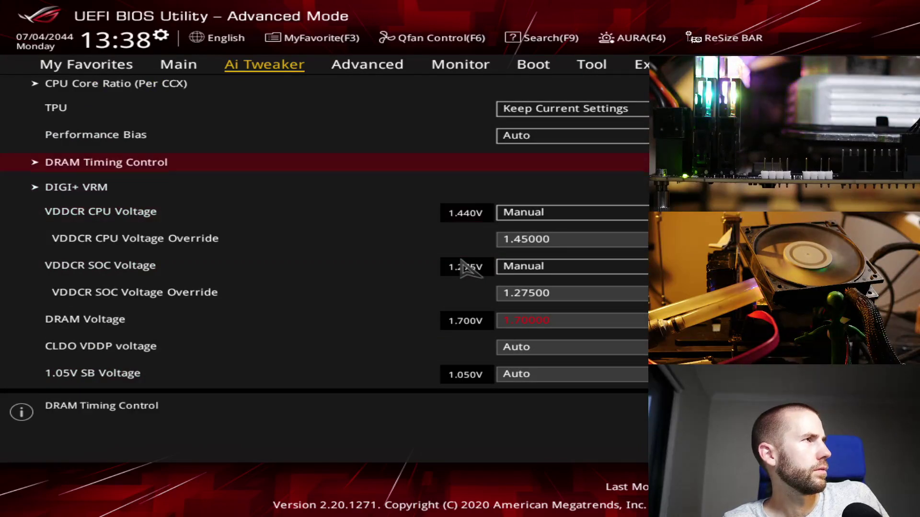
key("Return")
key("Down")
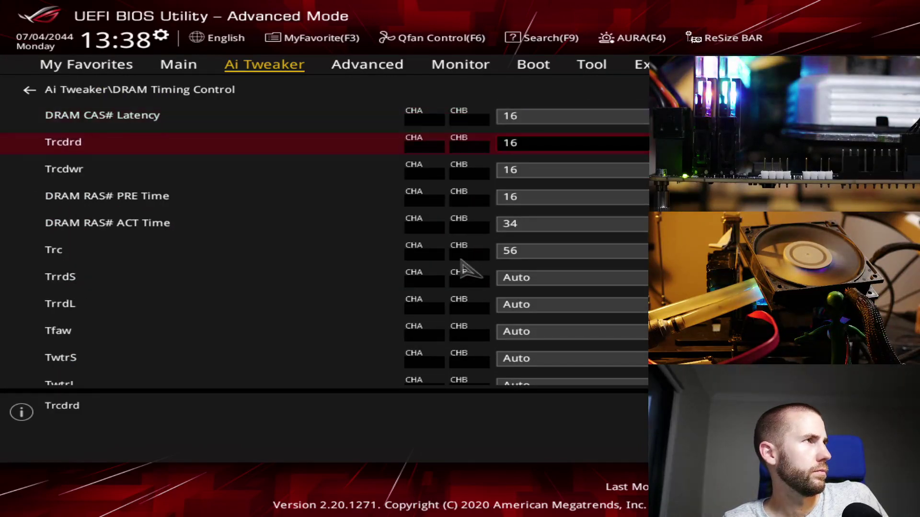
key("Down")
key("Escape")
Step: Examine the AMD fTPM, CPU, NB and SATA configuration pages in the Advanced BIOS settings
key("Right")
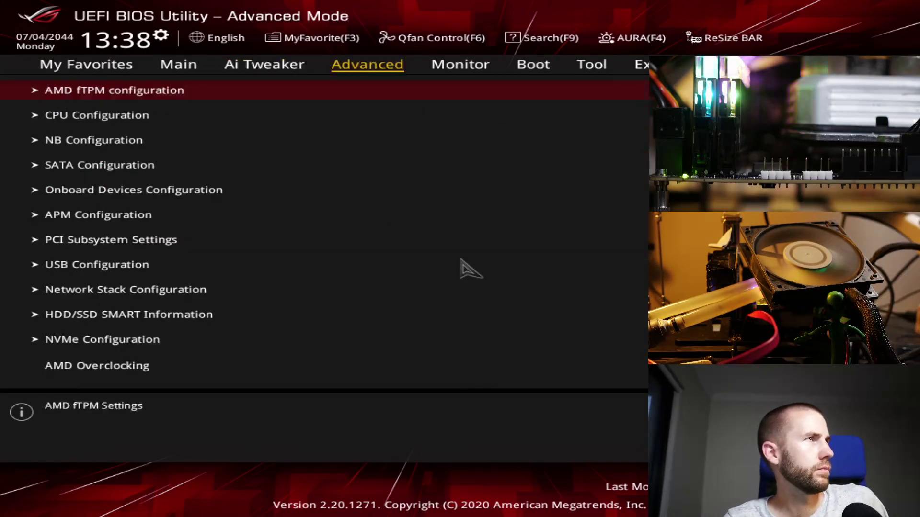
key("Down")
key("Down")
key("Down")
key("Down")
key("Up")
key("Up")
key("Up")
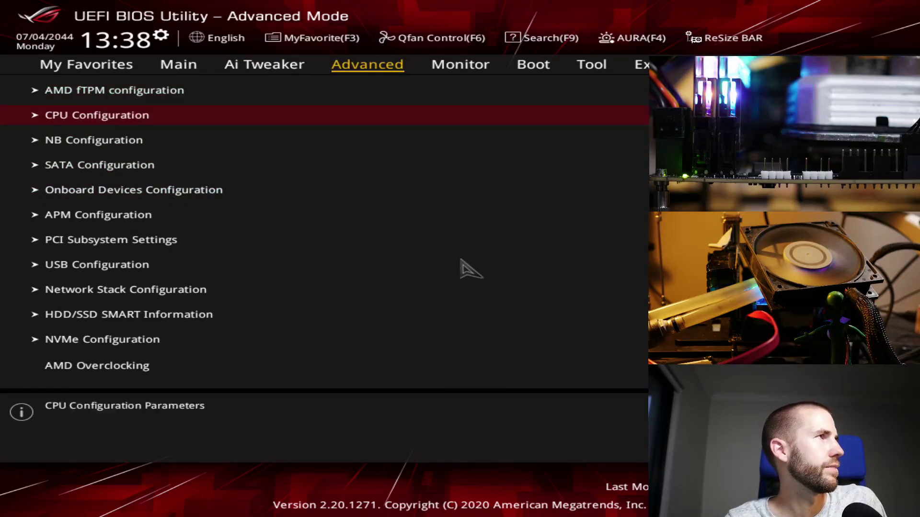
key("Up")
key("Return")
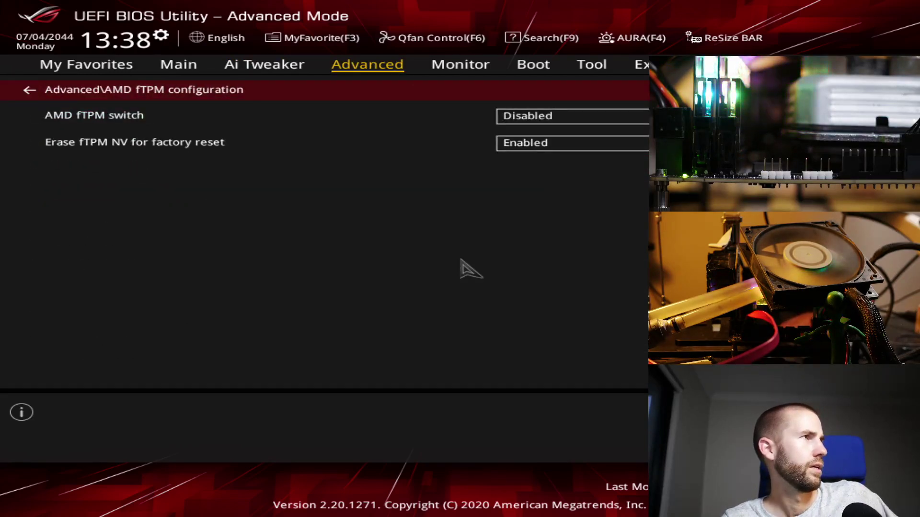
key("Escape")
key("Down")
key("Return")
key("Down")
key("Down")
key("Down")
key("Down")
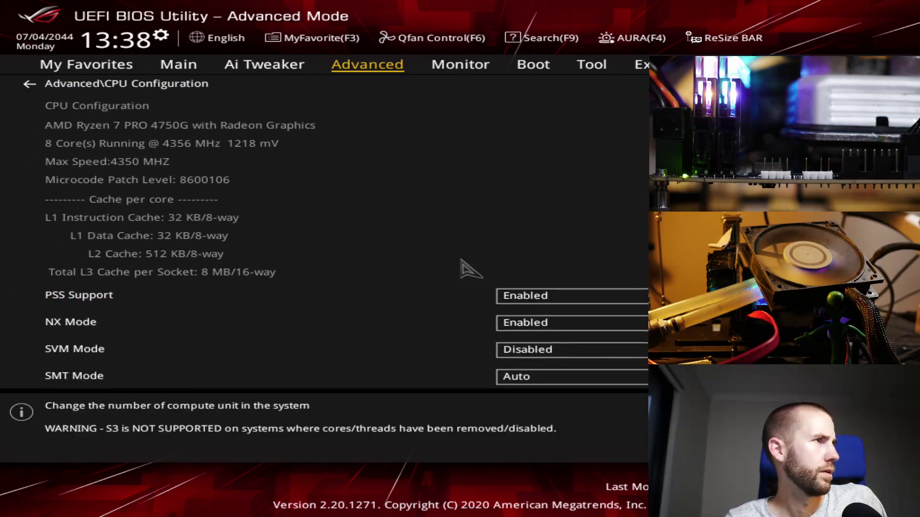
key("Escape")
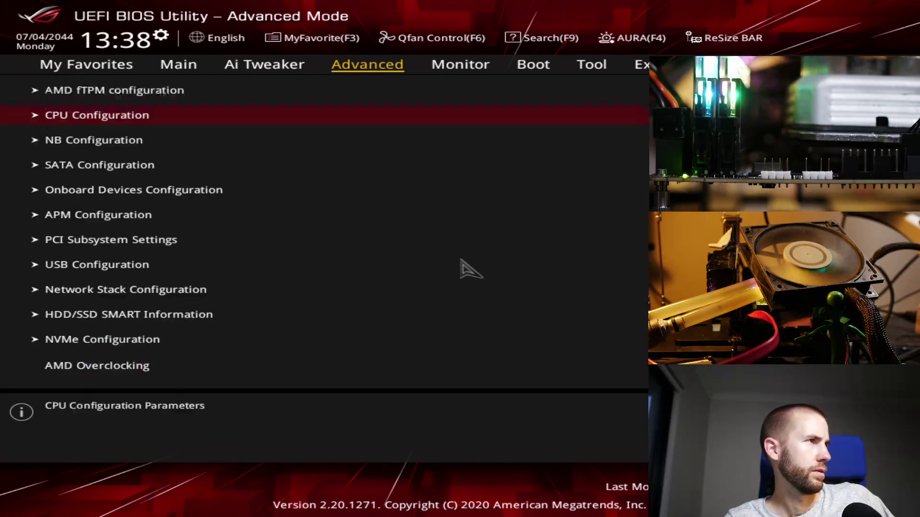
key("Down")
key("Return")
key("Escape")
key("Down")
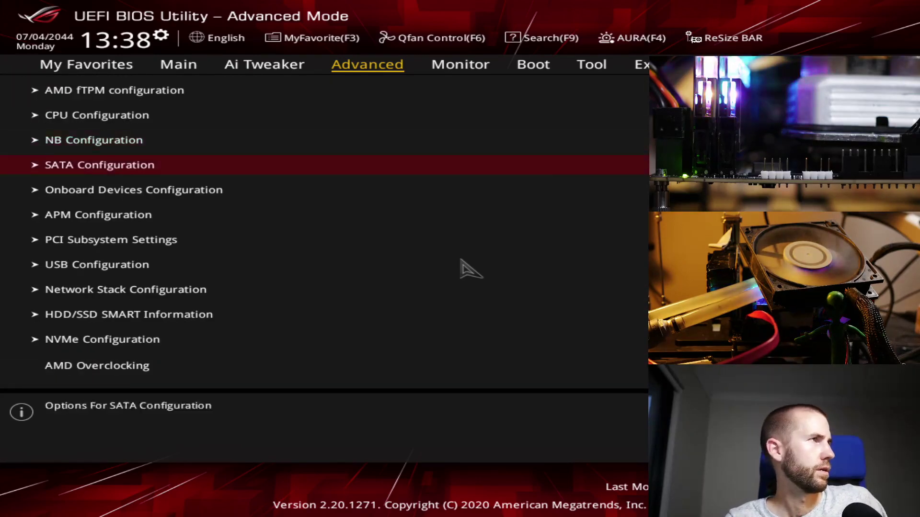
key("Return")
key("Escape")
Step: Set the HD Audio Controller to Disabled in Onboard Devices Configuration
key("Down")
key("Return")
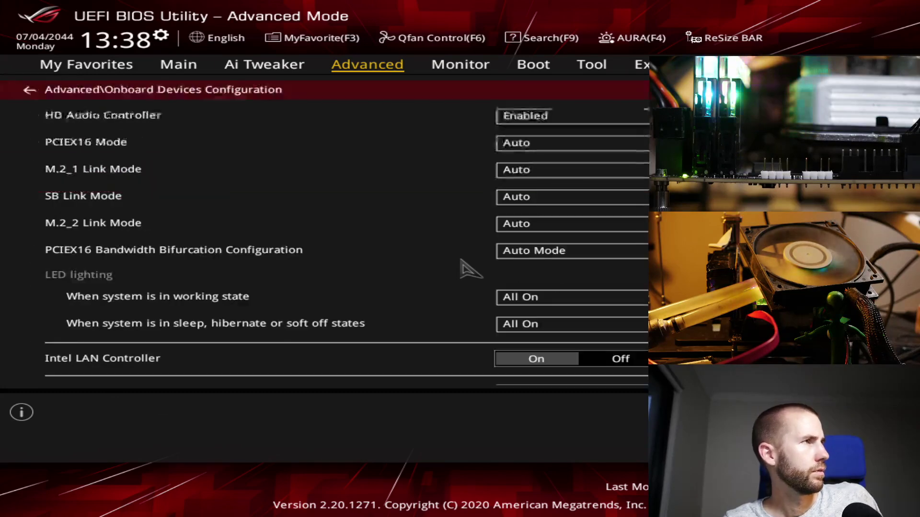
key("Return")
key("Escape")
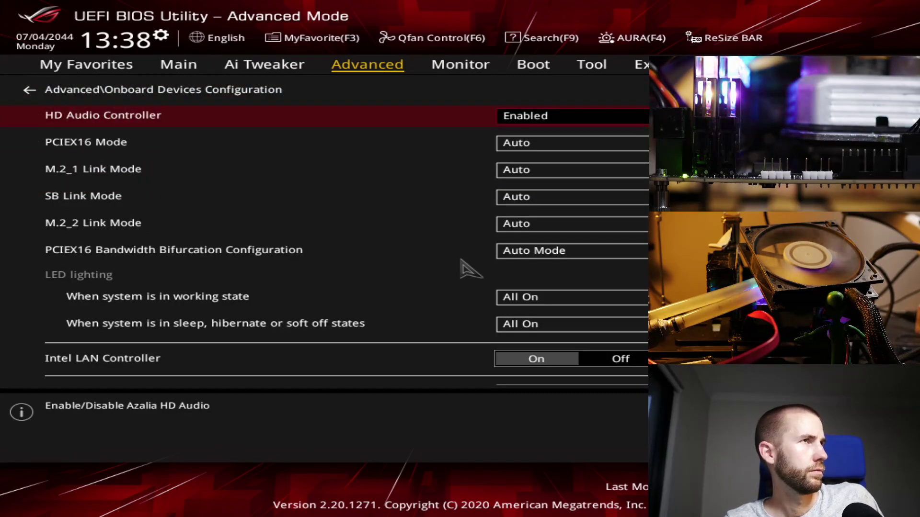
key("Return")
key("Up")
key("Return")
Step: Turn off the Intel LAN Controller, disable the Wi-Fi and Bluetooth controllers, and leave Onboard Devices Configuration
key("Down")
key("Down")
key("Down")
key("Down")
key("Down")
key("Down")
key("Down")
key("Down")
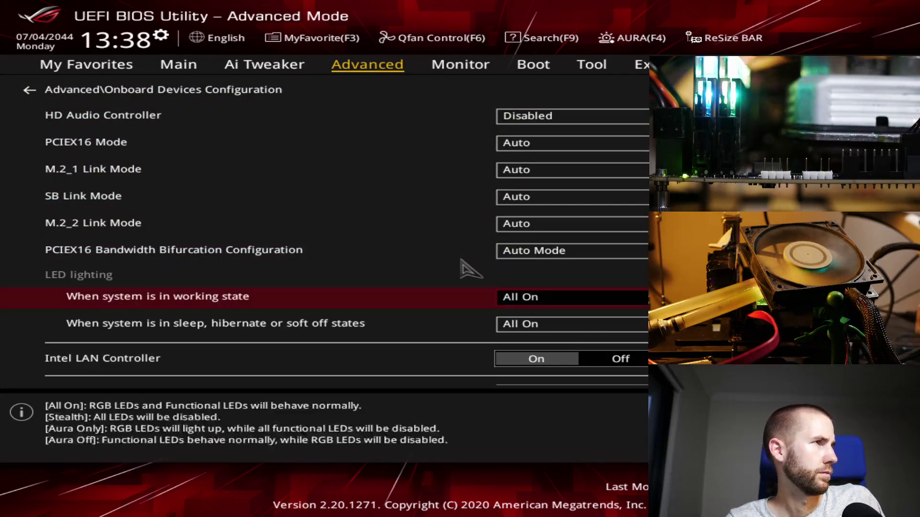
key("Up")
key("Return")
key("Down")
key("Return")
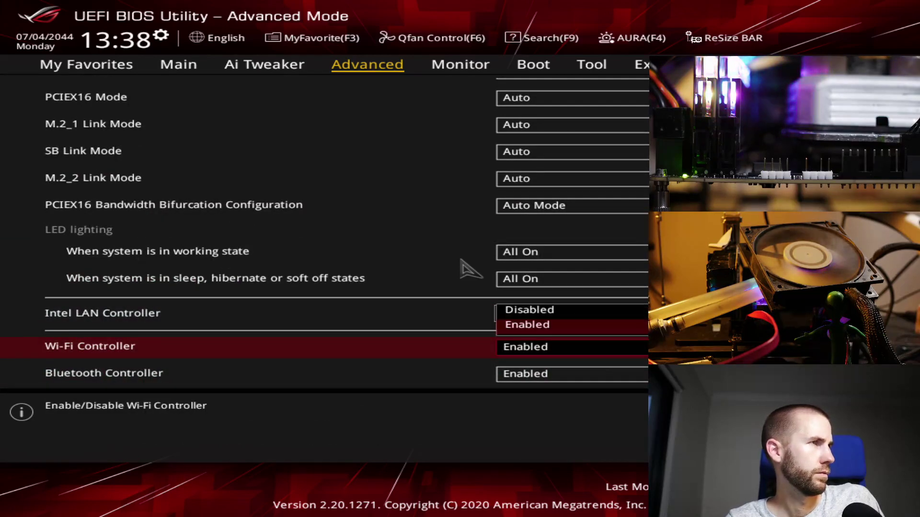
key("Up")
key("Return")
key("Down")
key("Return")
key("Up")
key("Return")
key("Down")
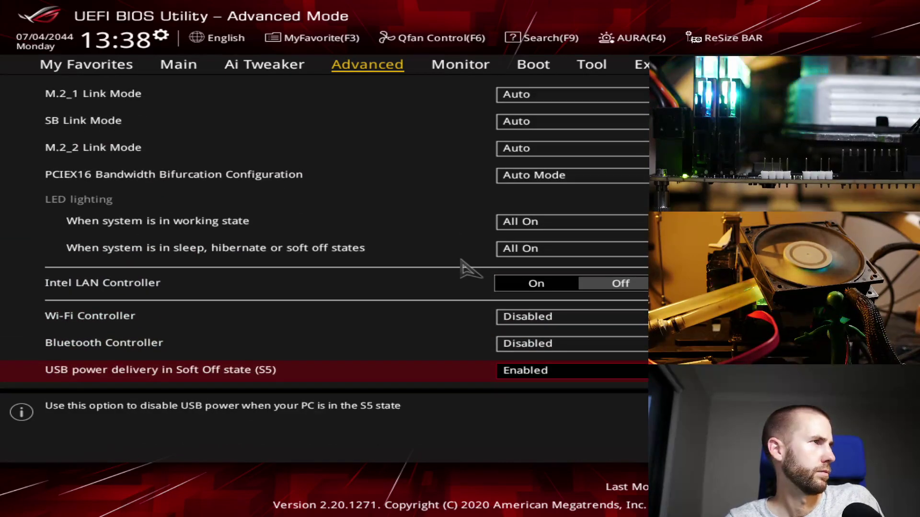
key("Escape")
key("Down")
key("Down")
key("Down")
key("Down")
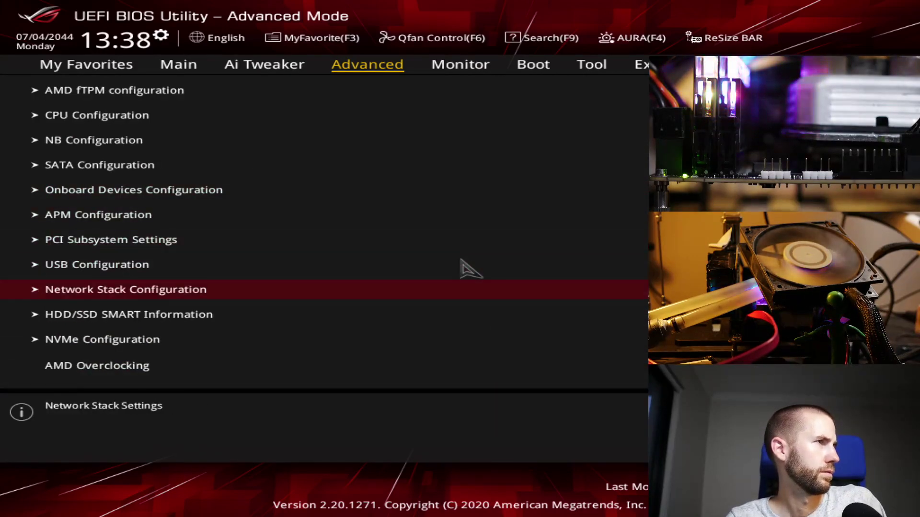
key("Escape")
key("Right")
key("Return")
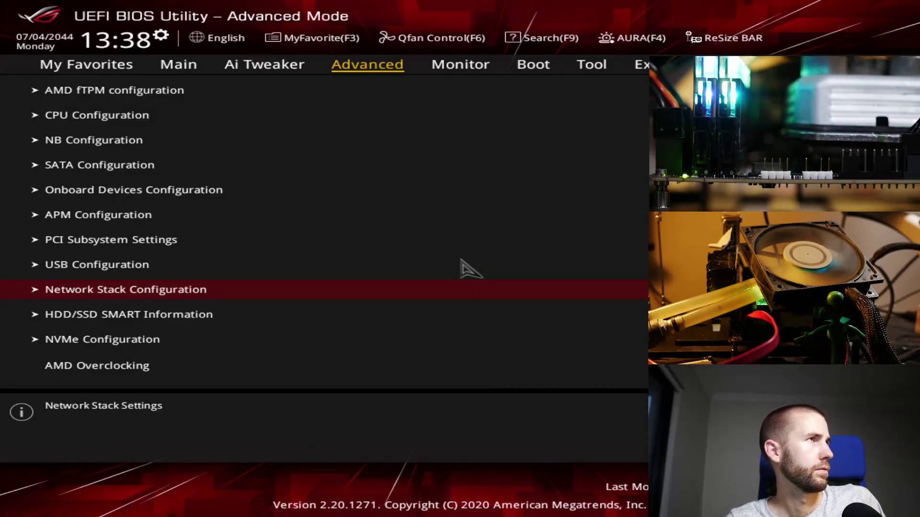
Step: Set the Trfc memory timing to 450 in DRAM Timing Control
key("Left")
key("Down")
key("Up")
key("Up")
key("Return")
key("Down")
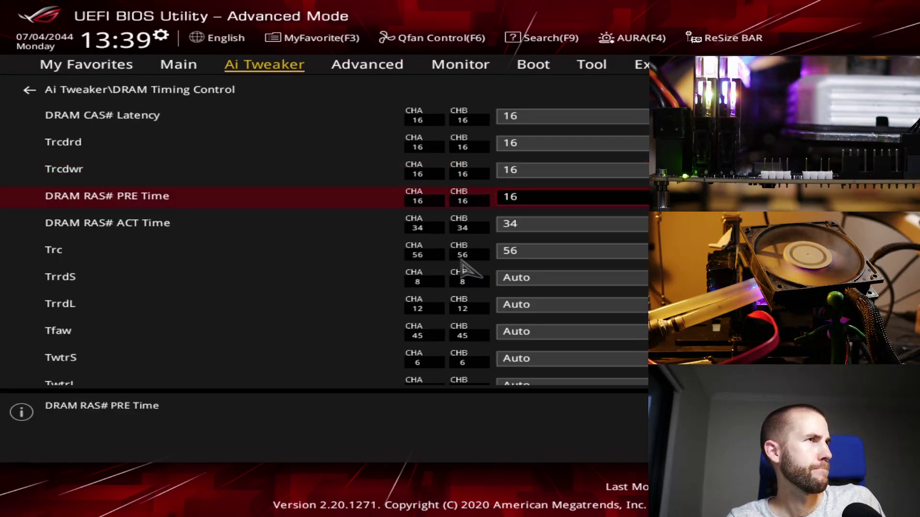
key("Down")
key("Down")
key("Down")
key("Down")
key("Down")
key("Down")
key("Down")
key("Down")
key("Down")
key("Down")
key("Down")
key("Down")
key("Down")
key("Down")
key("Down")
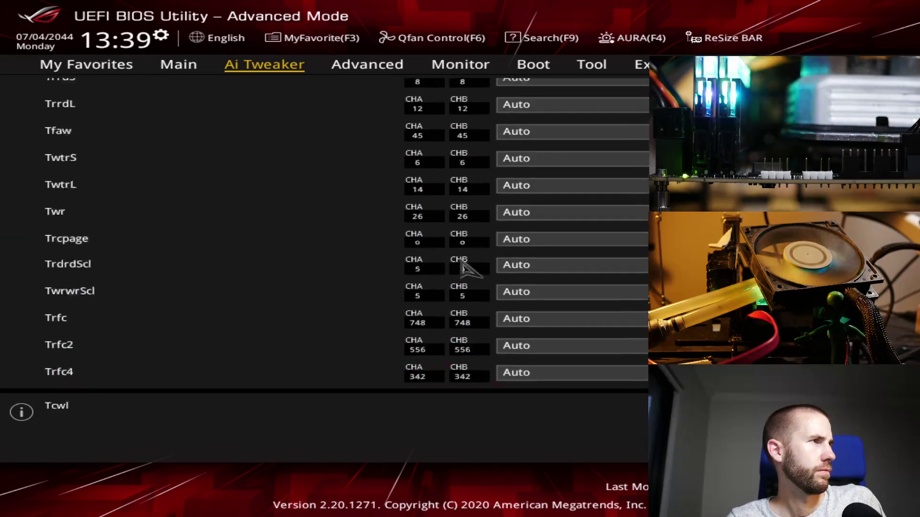
key("Down")
key("Down")
key("Up")
key("Up")
key("Up")
key("Up")
key("Up")
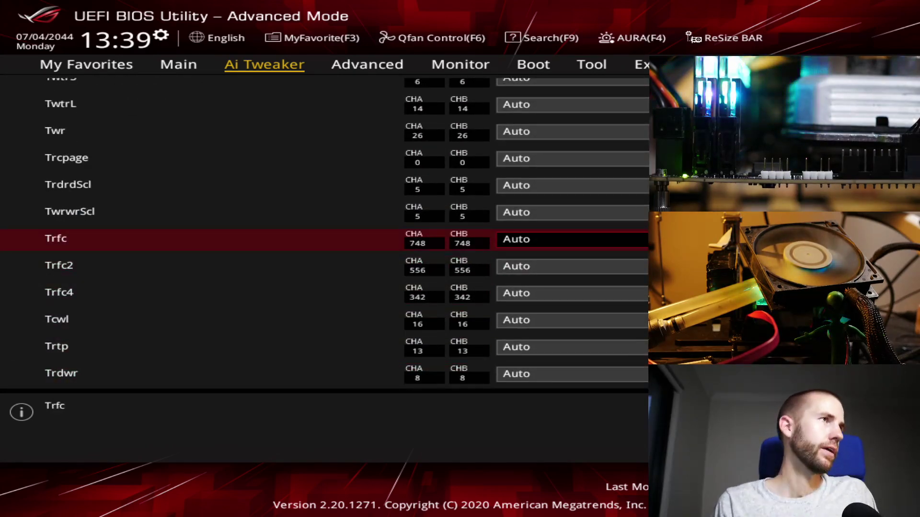
key("Down")
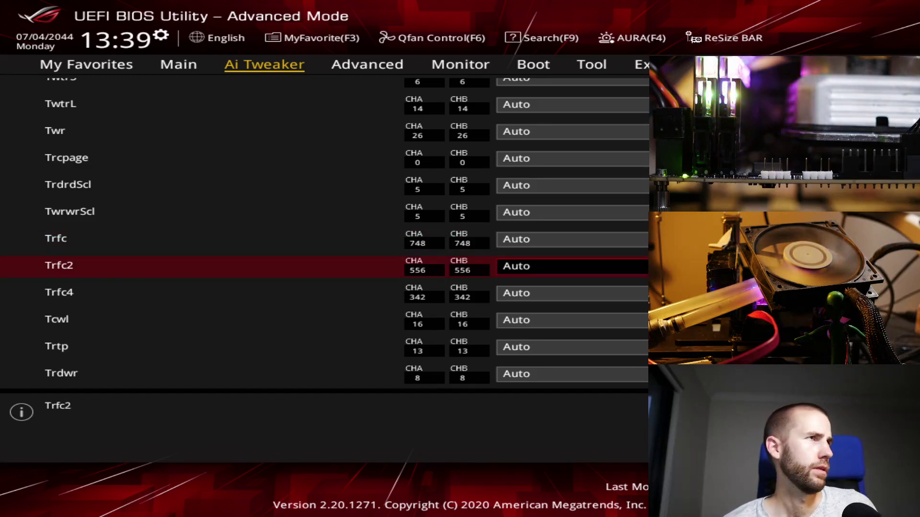
key("Up")
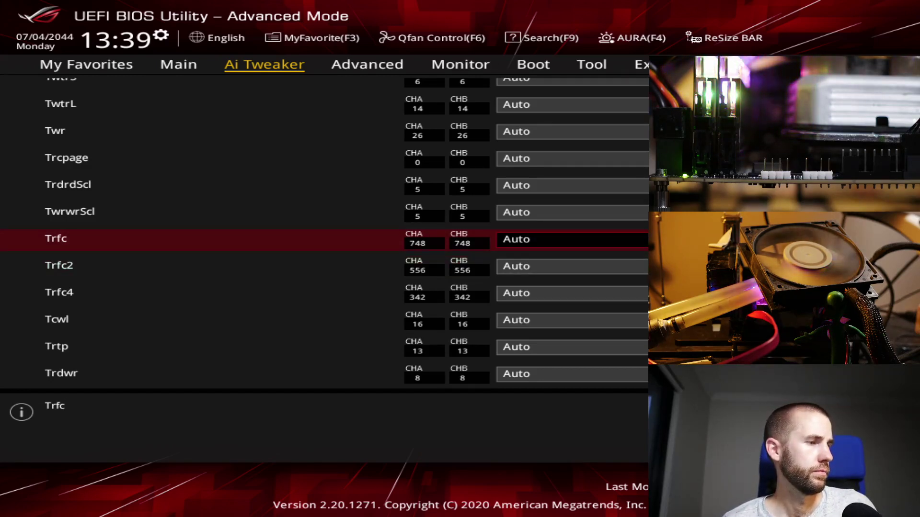
type("45")
key("Down")
Step: Save the BIOS changes and restart the computer into Windows
key("Down")
key("Down")
key("Down")
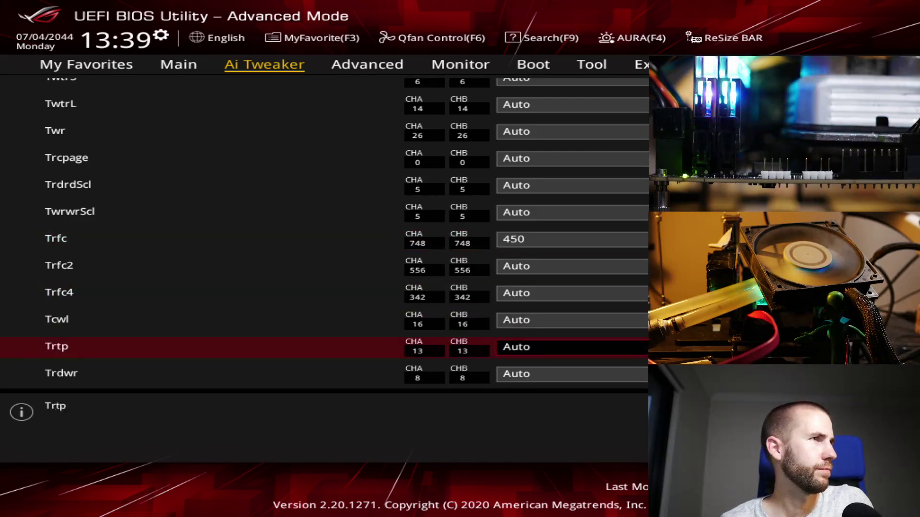
key("Down")
key("Down")
key("F10")
key("Return")
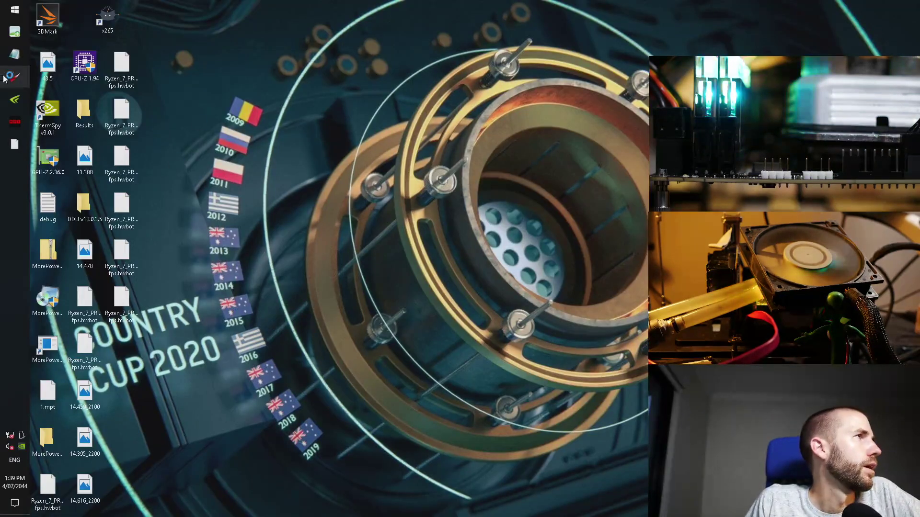
Step: Launch CPU-Z, try to apply a VDDCR CPU Voltage of 1.50000 in TurboV Core, and dismiss the message
double_click(83, 63)
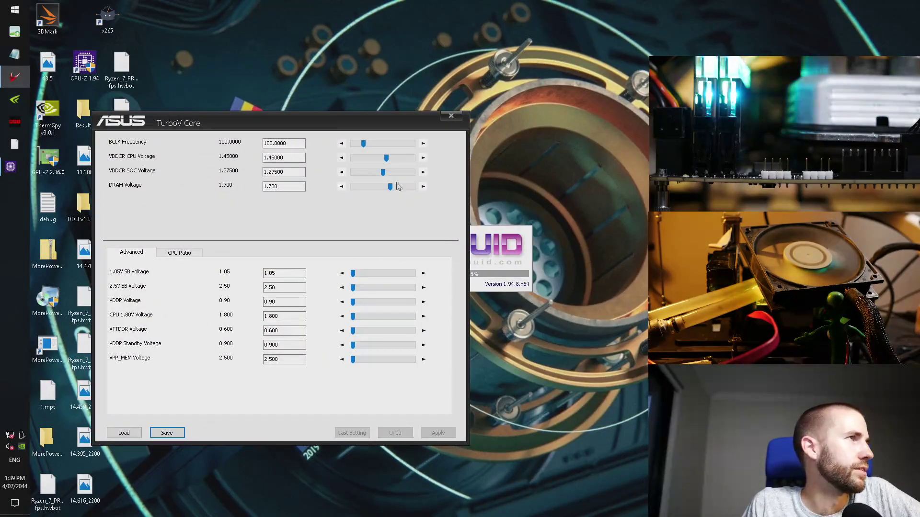
left_click(423, 157)
left_click(424, 157)
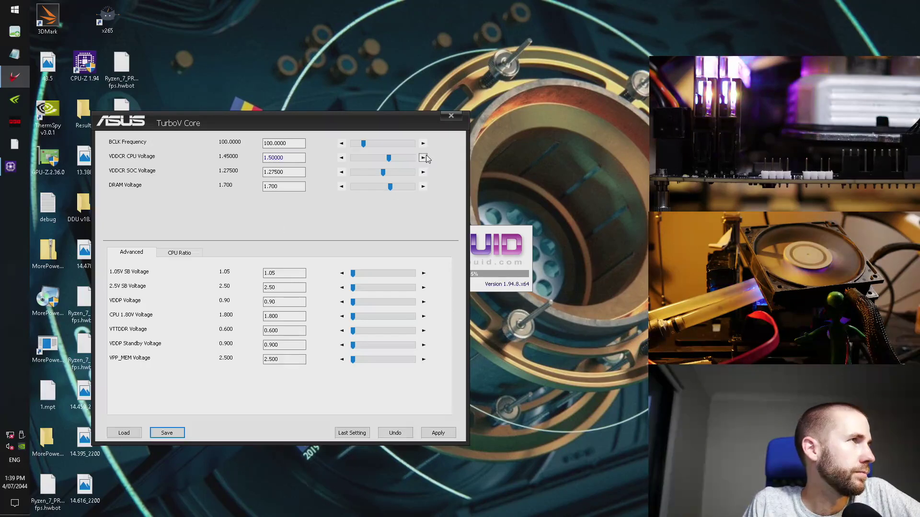
left_click(179, 253)
left_click(438, 433)
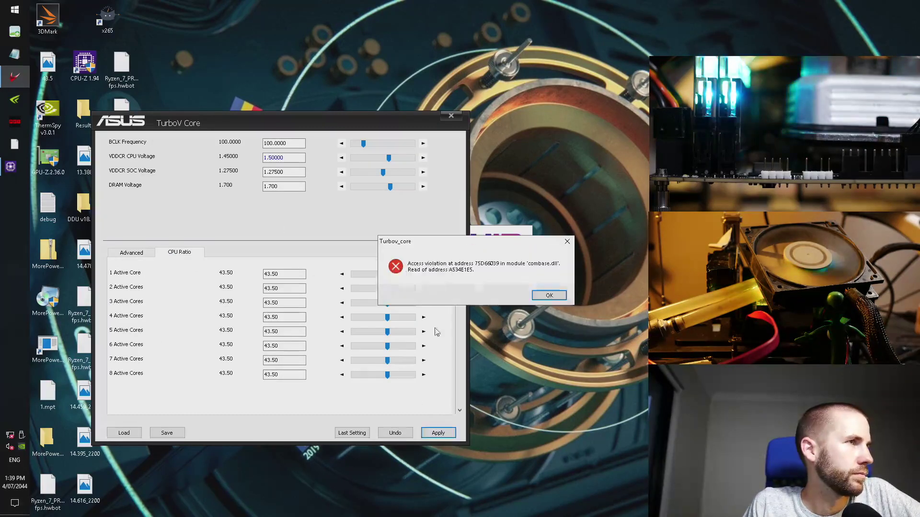
left_click(539, 292)
Step: Set the CPU ratio to 45.00 for all eight active-core entries and try to apply it
left_click(423, 274)
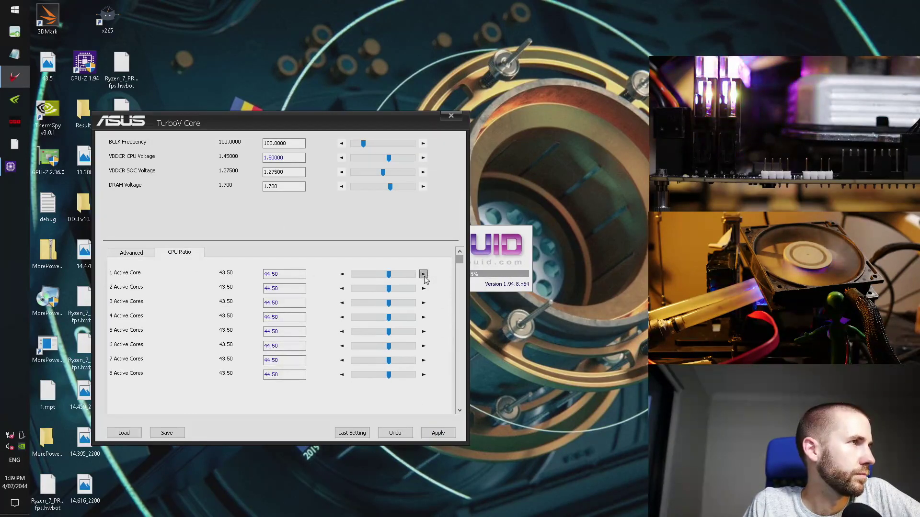
left_click(423, 274)
left_click(424, 274)
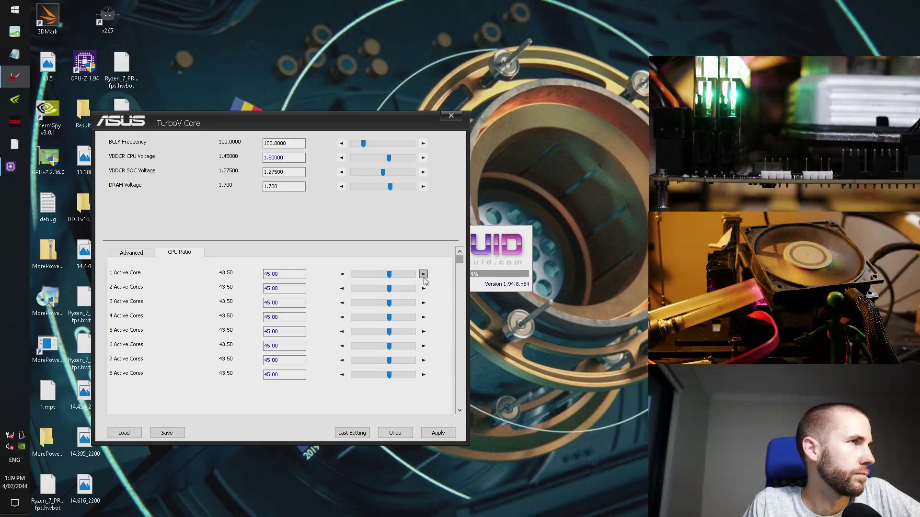
left_click(438, 432)
left_click(438, 433)
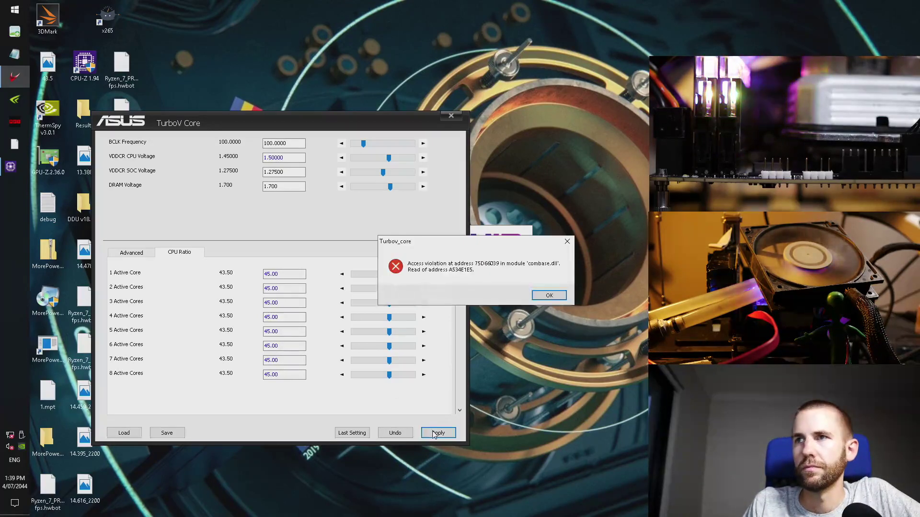
Step: Dismiss the TurboV Core error, close the stuck CPU-Z window and launch CPU-Z again
left_click(541, 296)
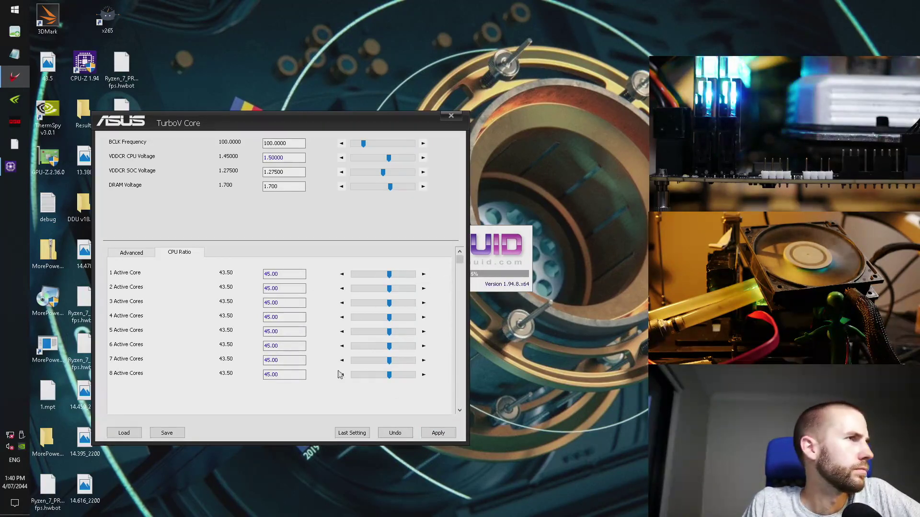
left_click_drag(381, 120, 338, 20)
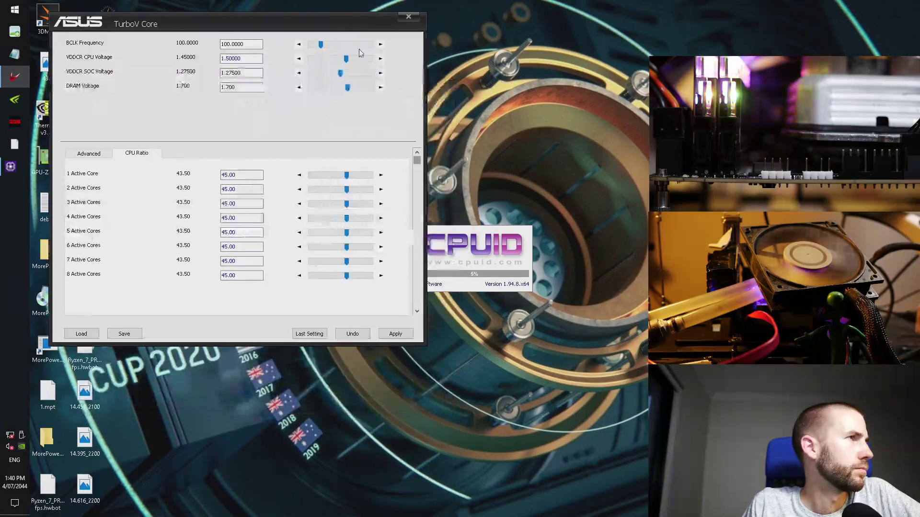
mouse_move(22, 162)
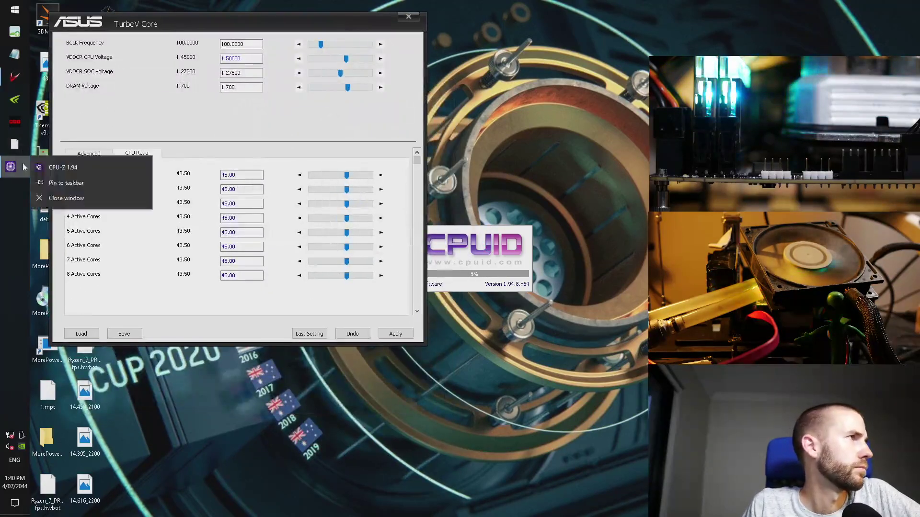
left_click(53, 199)
left_click_drag(188, 22, 270, 138)
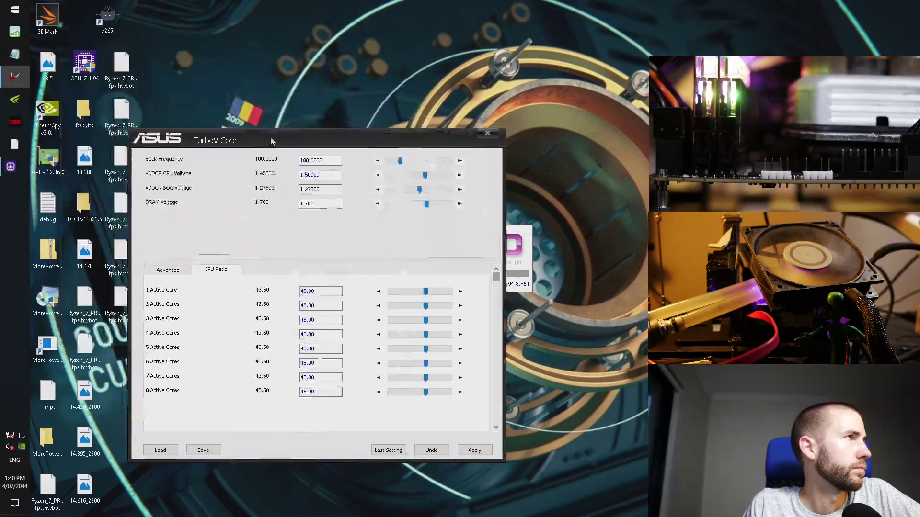
double_click(93, 66)
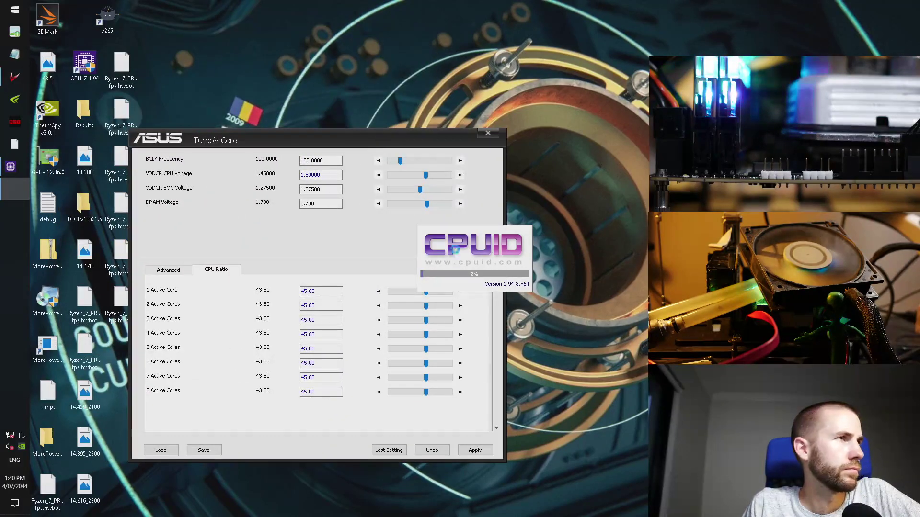
Step: Inspect the running processes in Task Manager to check on CPU-Z, and close Task Manager
key("ctrl+shift+Escape")
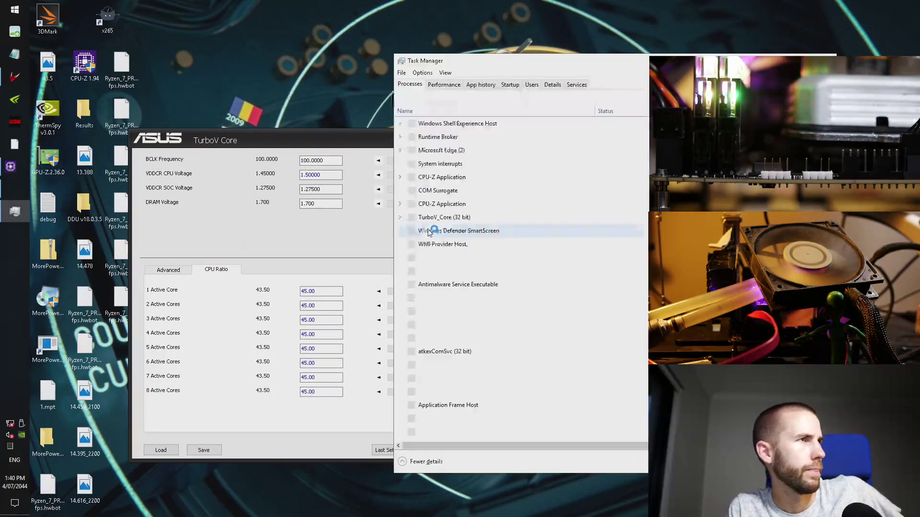
left_click(445, 85)
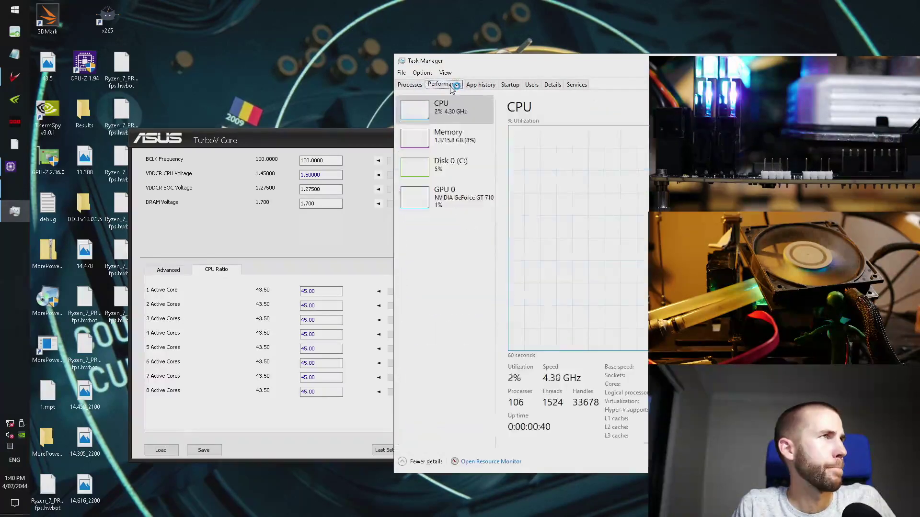
left_click(410, 86)
scroll(460, 235, "down", 10)
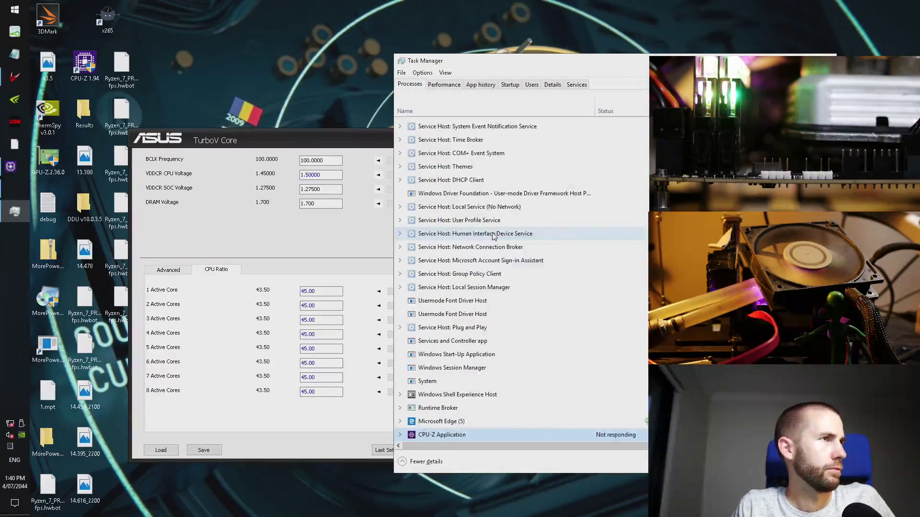
key("alt+F4")
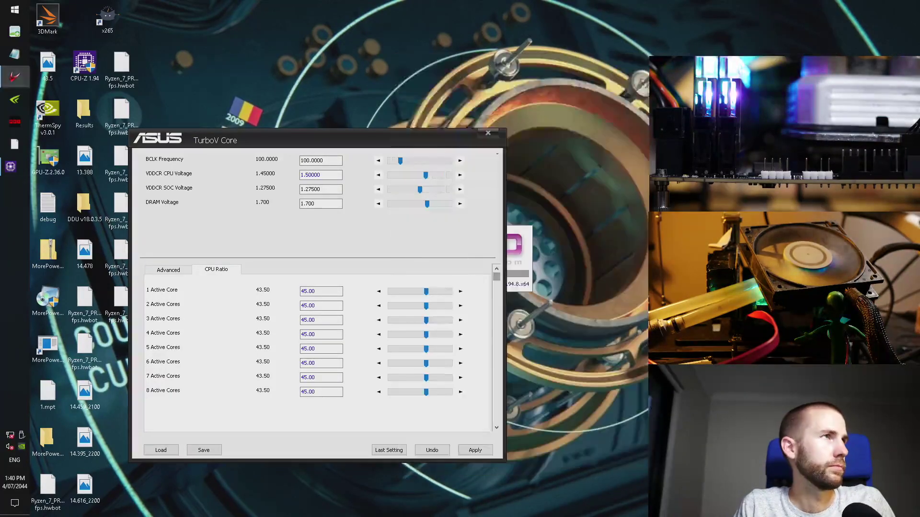
left_click_drag(384, 138, 289, 54)
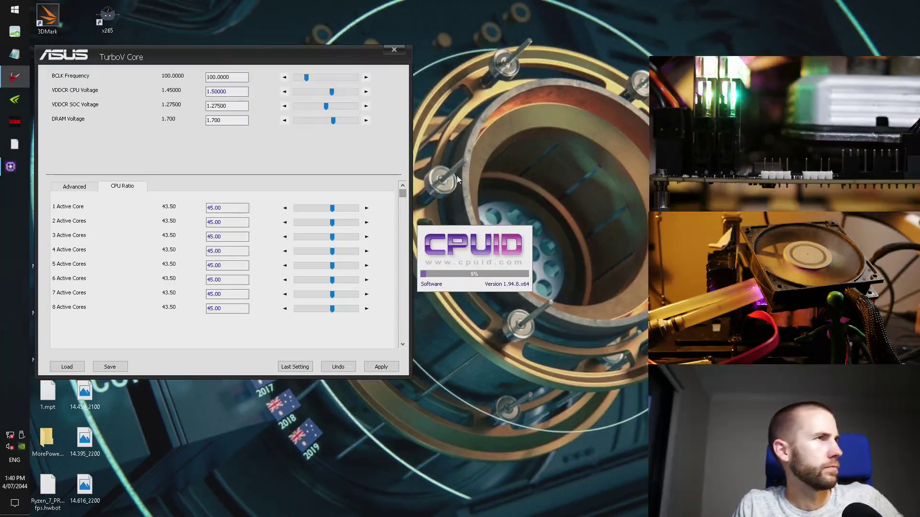
key("ctrl+shift+Escape")
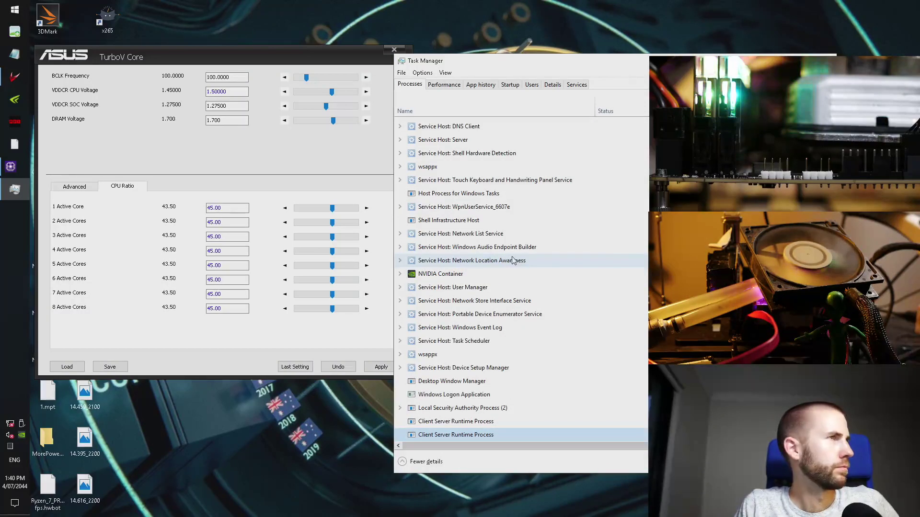
key("alt+F4")
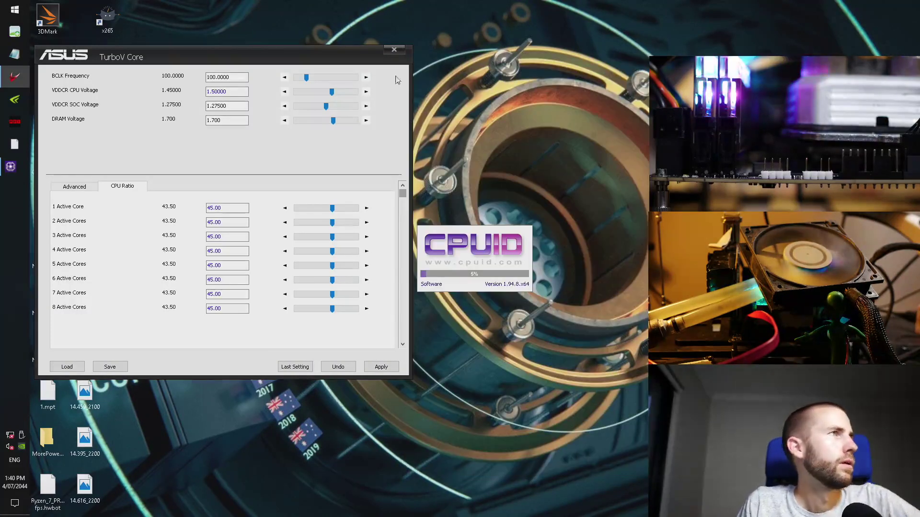
Step: Close TurboV Core and restart the computer into the BIOS
key("alt+F4")
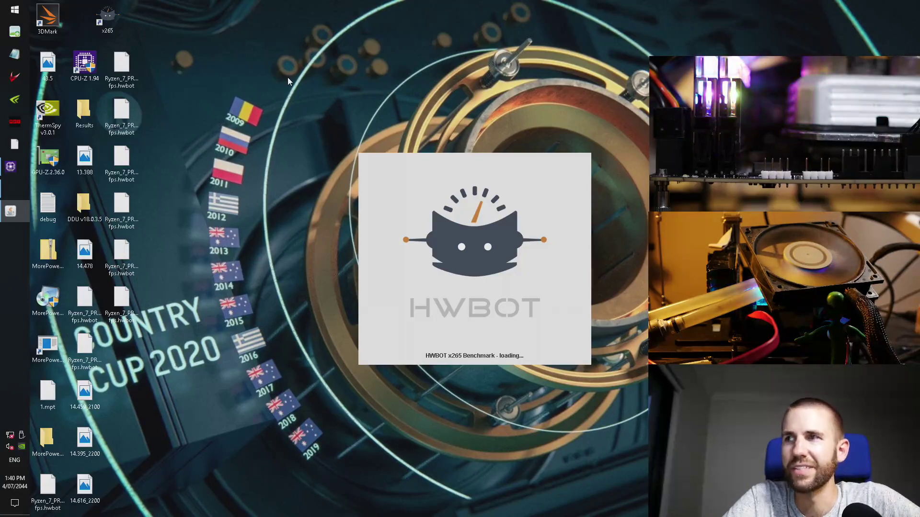
left_click(14, 9)
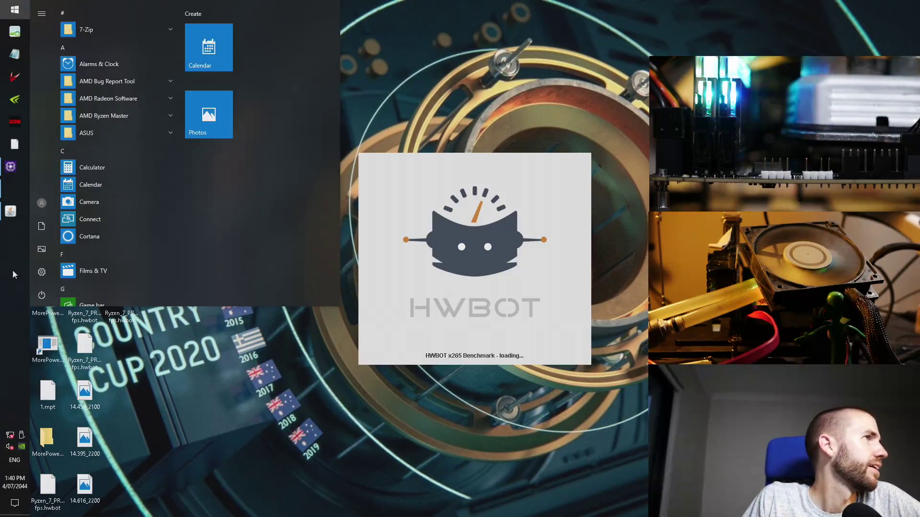
left_click(42, 295)
left_click(43, 272)
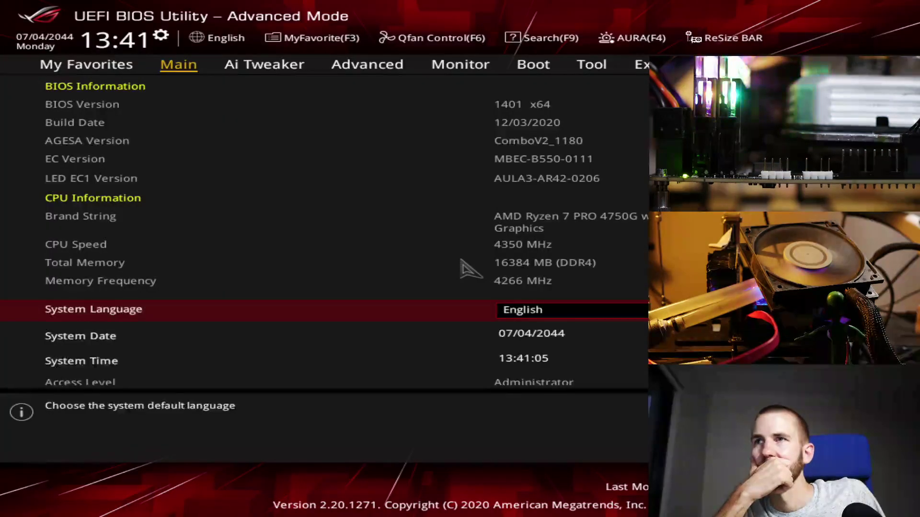
Step: Review the Ai Tweaker settings down to DRAM Voltage and the available Performance Bias options
key("Right")
key("Down")
key("Down")
key("Down")
key("Down")
key("Down")
key("Down")
key("Down")
key("Down")
key("Down")
key("Down")
key("Down")
key("Down")
key("Down")
key("Down")
key("Down")
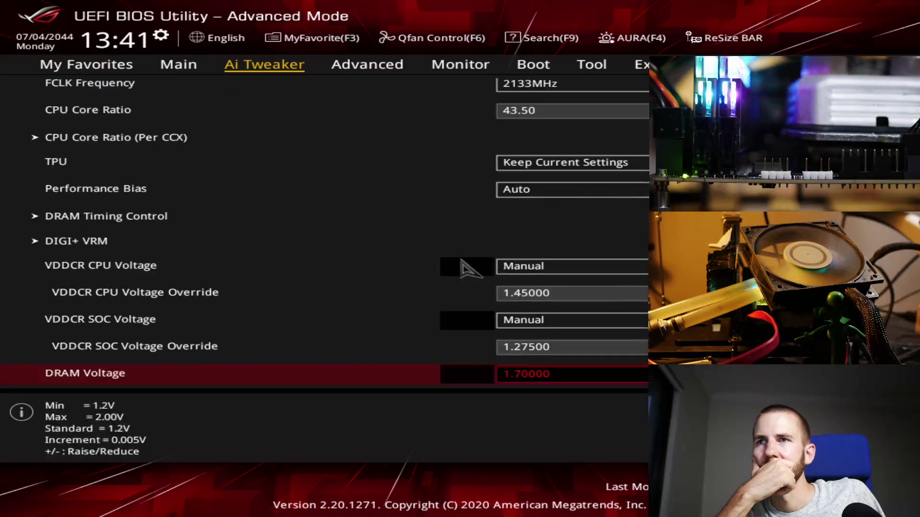
key("Up")
key("Up")
key("Up")
key("Up")
key("Up")
key("Up")
key("Up")
key("Return")
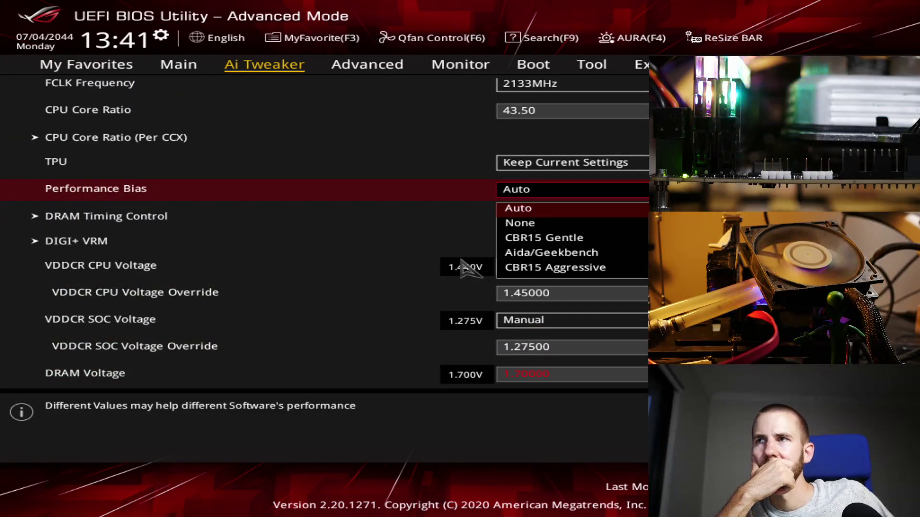
key("Escape")
Step: Review the full list of memory timings and drive strength settings in DRAM Timing Control
key("Down")
key("Return")
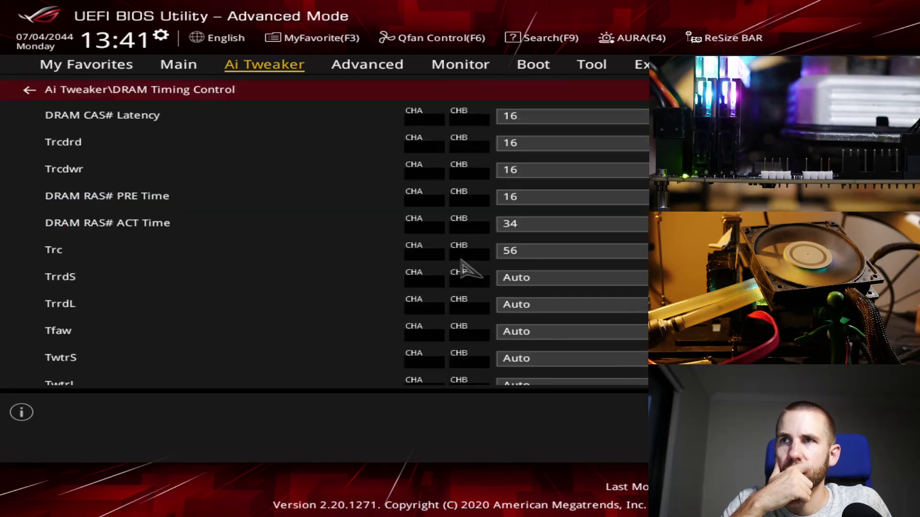
key("Down")
key("Down")
key("Down")
key("Down")
key("Down")
key("Down")
key("Down")
key("Down")
key("Down")
key("Down")
key("Down")
key("Down")
key("Down")
key("Down")
key("Down")
key("Down")
key("Down")
key("Down")
key("Down")
key("Down")
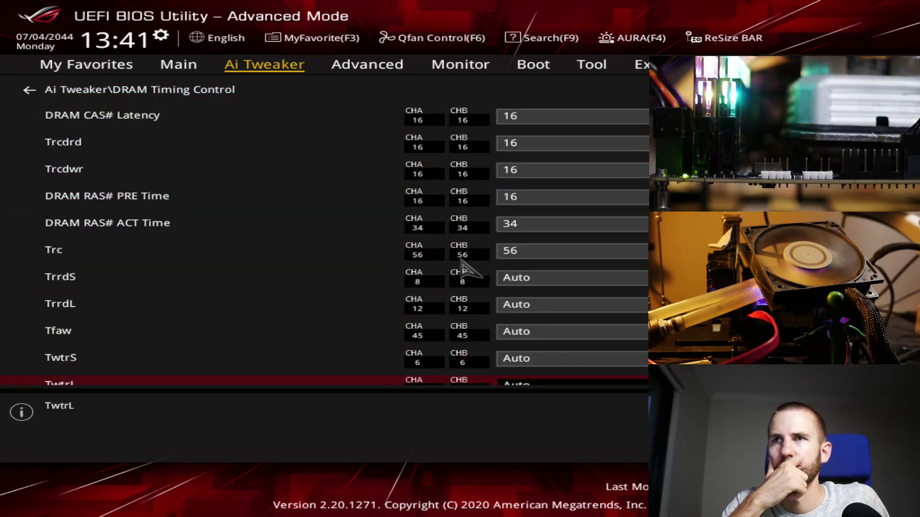
key("Down")
key("Down")
key("Down")
key("Down")
key("Down")
key("Down")
key("Down")
key("Down")
key("Down")
key("Down")
key("Down")
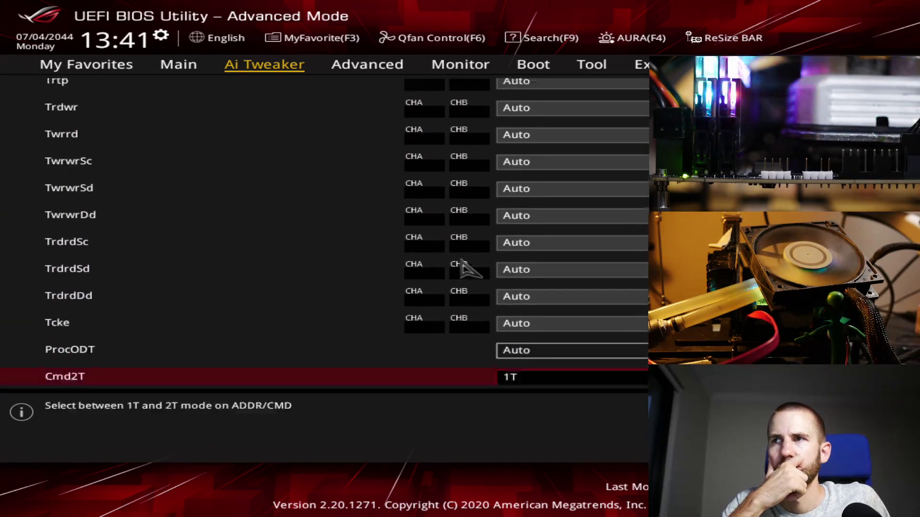
key("Down")
key("Down")
key("Down")
key("Down")
key("Down")
key("Down")
key("Down")
key("Down")
key("Down")
key("Down")
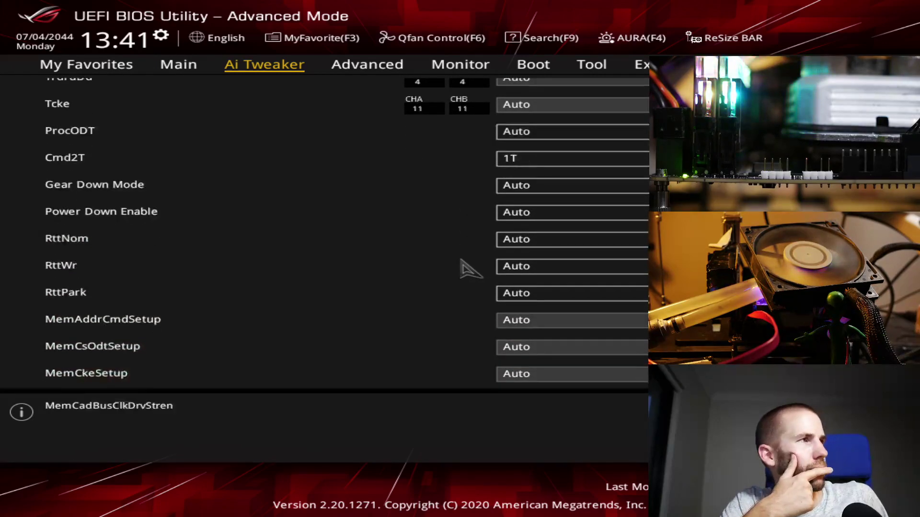
key("Down")
Step: Set the memory timings Trfc to 500, Trfc2 to 450 and Trfc4 to 300, and return to Ai Tweaker
key("Up")
key("Up")
key("Up")
key("Up")
key("Up")
key("Up")
key("Up")
key("Up")
key("Up")
key("Up")
key("Up")
key("Up")
key("Up")
key("Up")
key("Up")
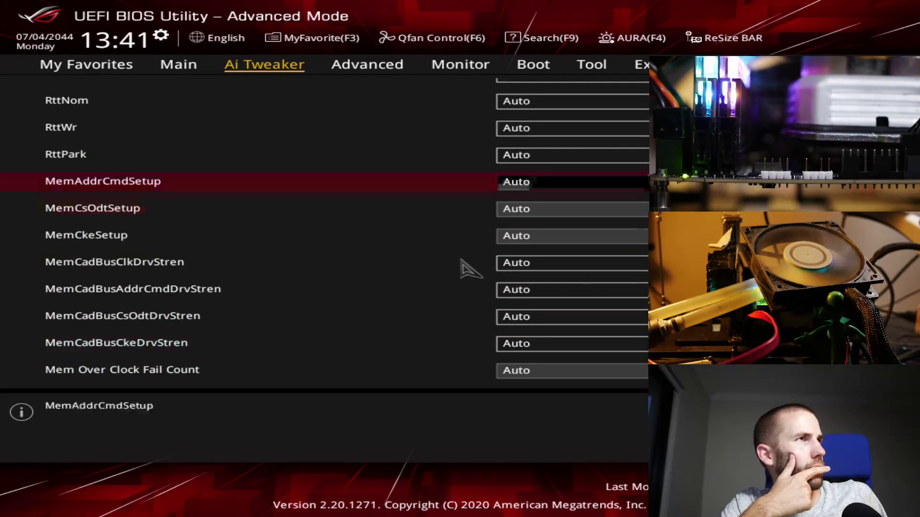
key("Up")
key("Up")
key("Up")
key("Up")
key("Up")
key("Up")
key("Up")
key("Up")
key("Up")
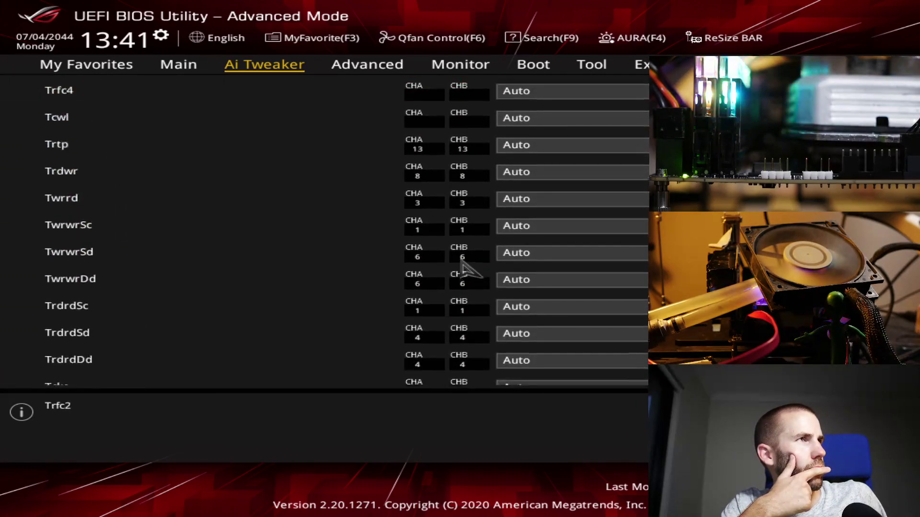
key("Up")
key("Up")
key("Down")
key("Down")
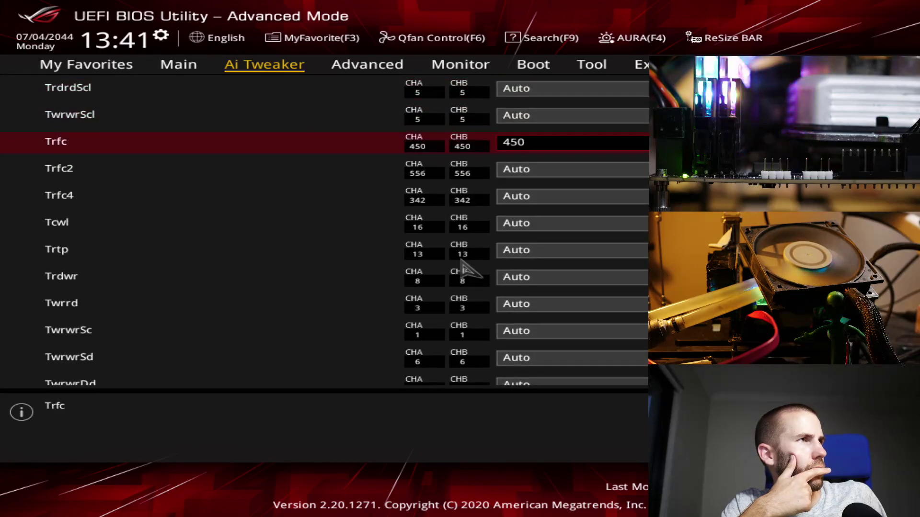
key("Down")
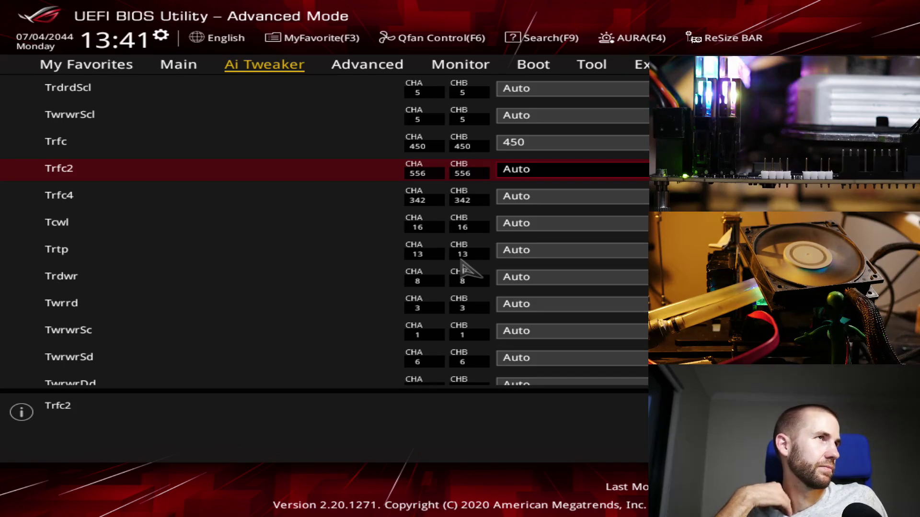
key("Up")
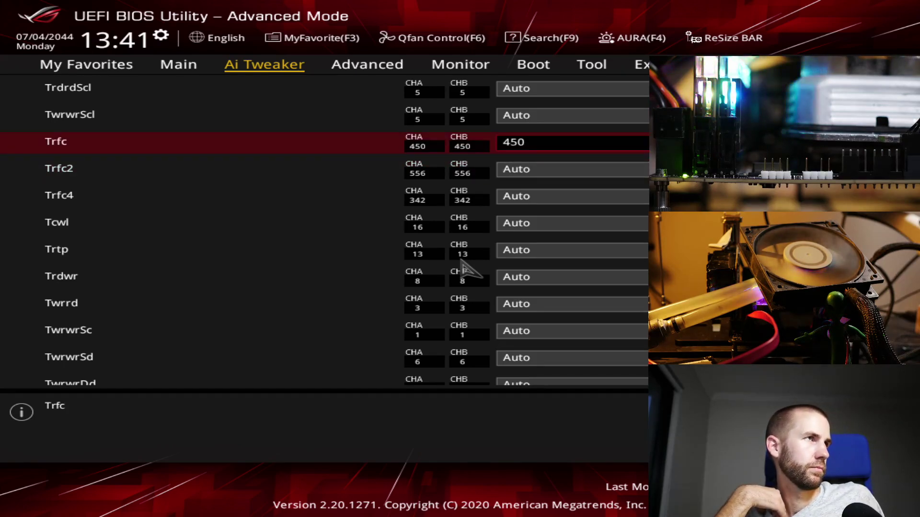
type("500")
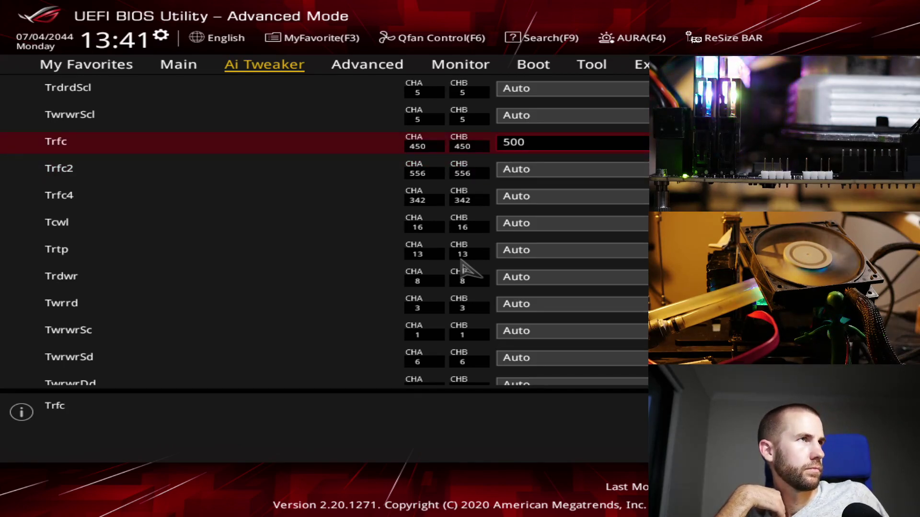
key("Down")
type("450")
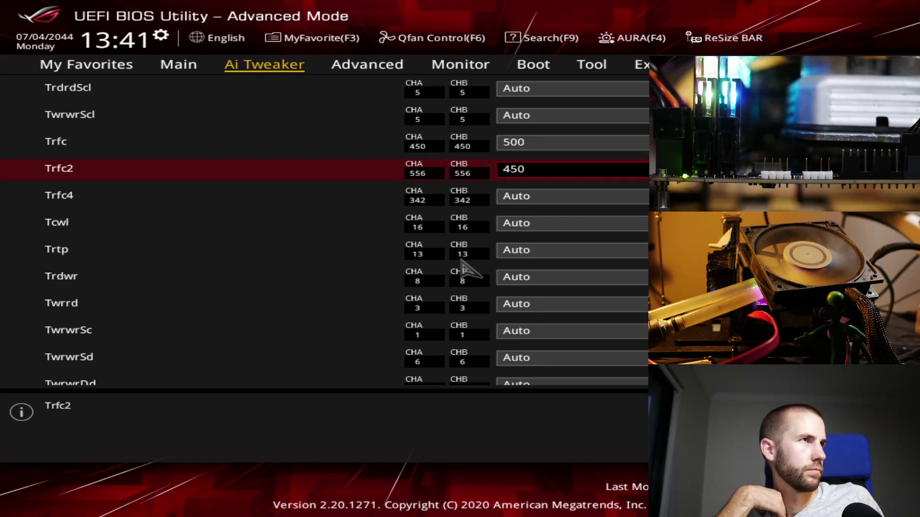
key("Down")
type("300")
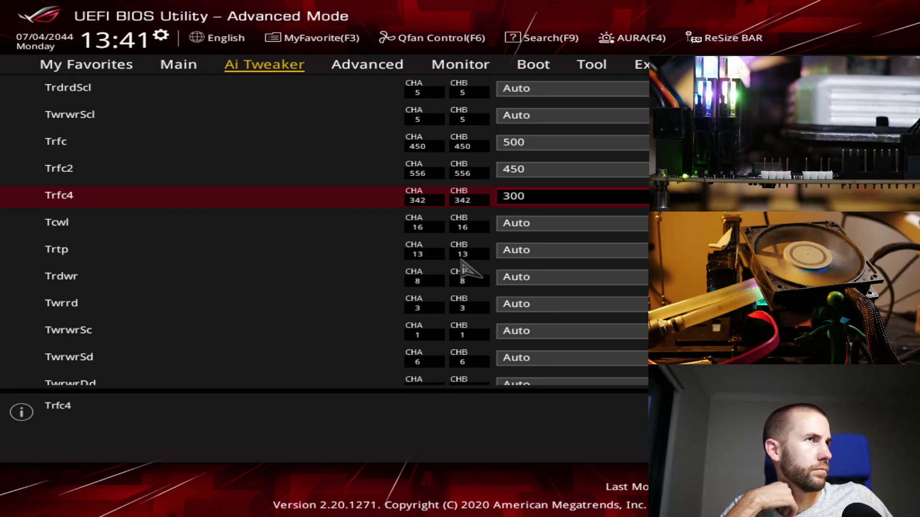
key("F10")
key("Escape")
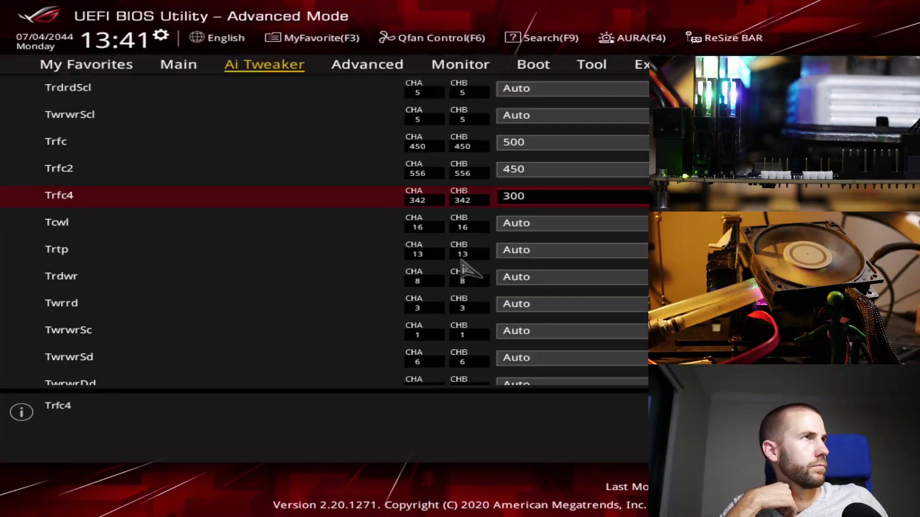
key("Escape")
Step: Set the VDDCR CPU Voltage Override to 1.50000
key("Down")
key("Down")
key("Down")
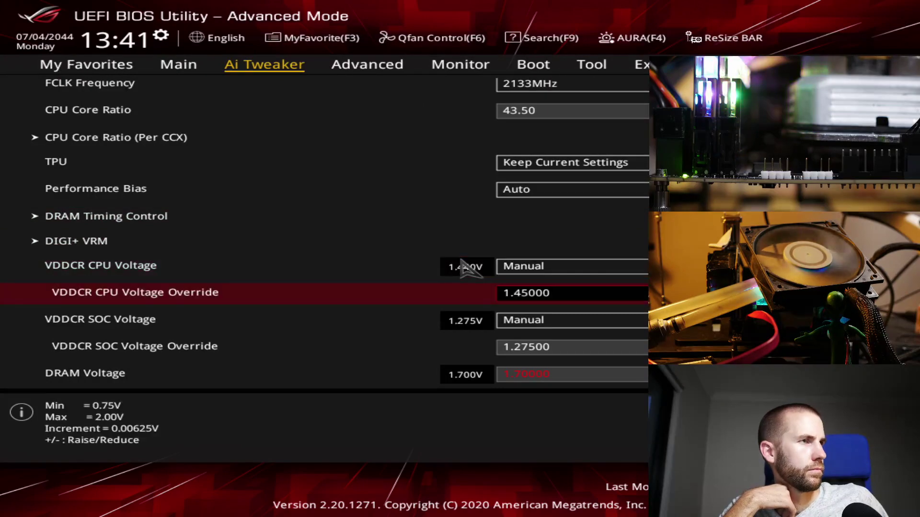
type("1.5")
key("Return")
Step: Set the CPU Core Ratio to 45.00 in Ai Tweaker
key("Down")
key("Down")
key("Down")
key("Down")
key("Down")
key("Down")
key("Down")
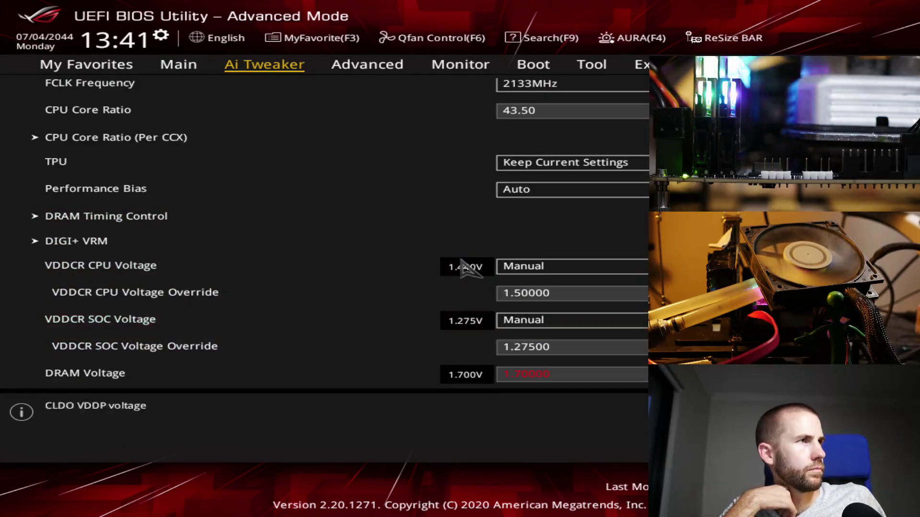
key("Home")
key("Down")
key("Down")
key("Down")
key("Down")
key("Down")
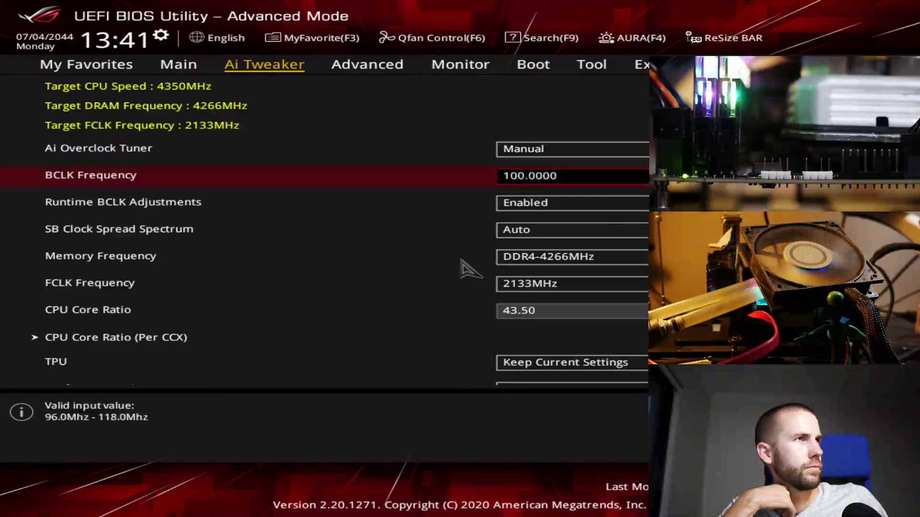
key("Down")
type("45")
key("Return")
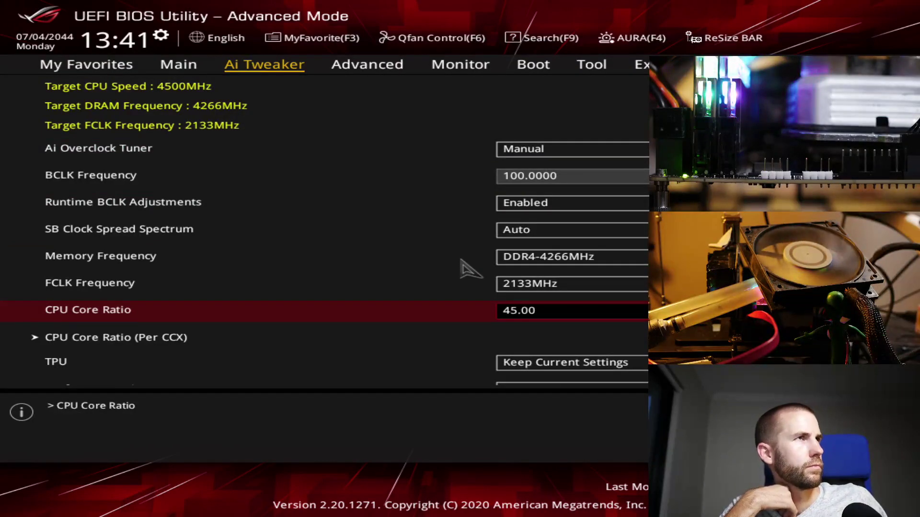
Step: Open the ASUS User Profile page and look over the saved profiles and the profile name setting
key("Left")
key("Left")
key("Left")
key("Left")
key("Down")
key("Down")
key("Down")
key("Return")
key("Down")
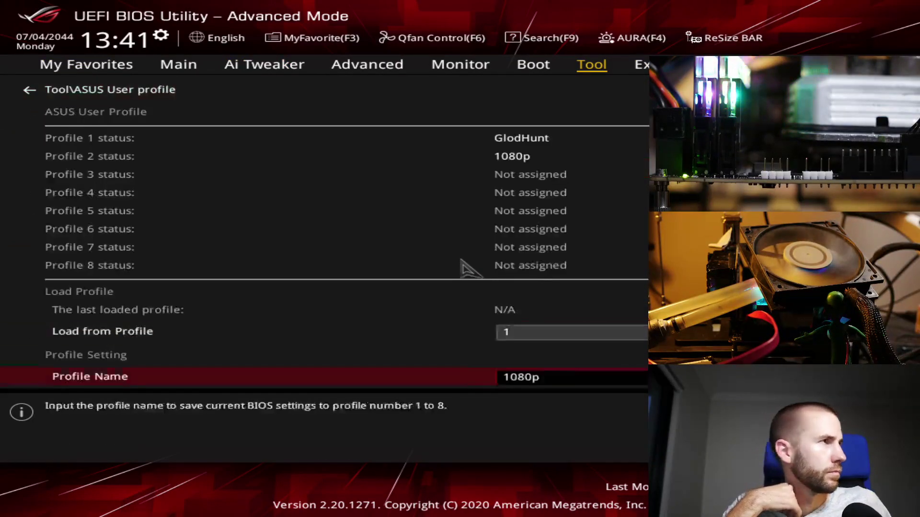
key("Down")
key("Down")
key("Up")
Step: Save the changed BIOS configuration and reset the system
key("F10")
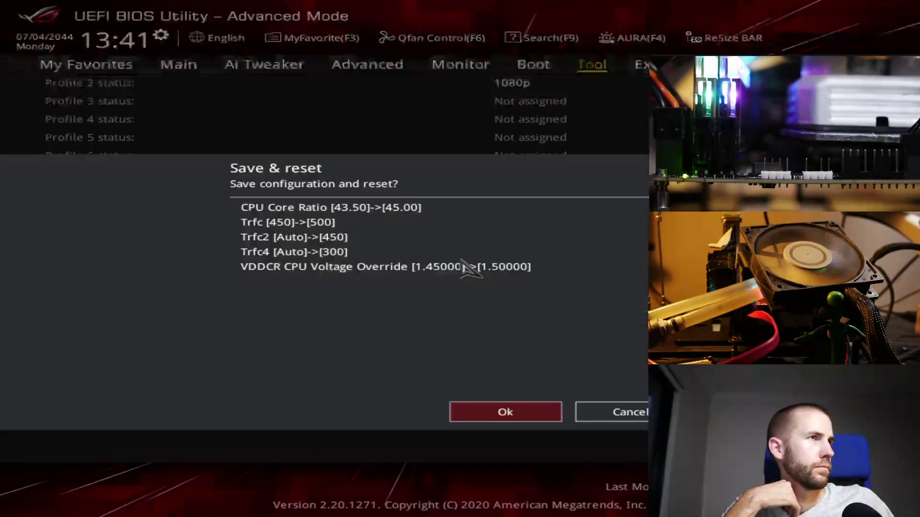
key("Return")
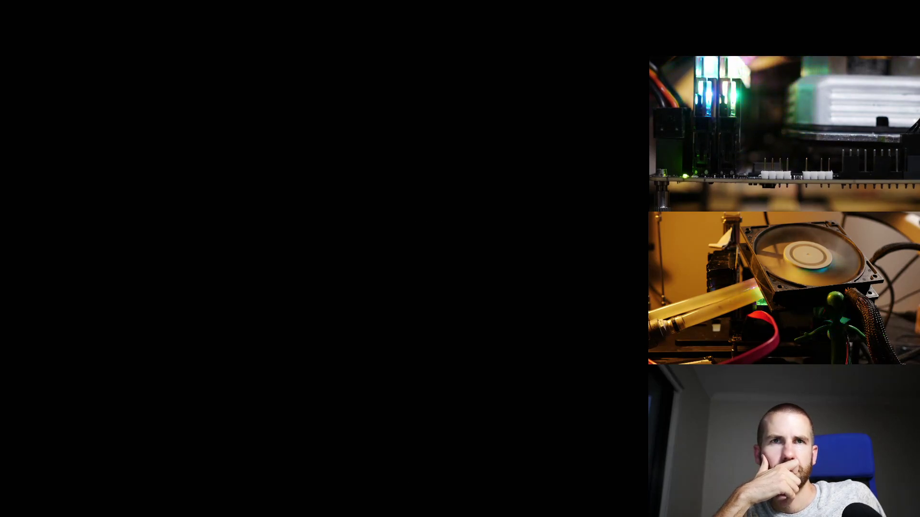
Step: Check the CPU and memory speed information in Main and the clock and ratio settings in Ai Tweaker
key("Down")
key("Down")
key("Down")
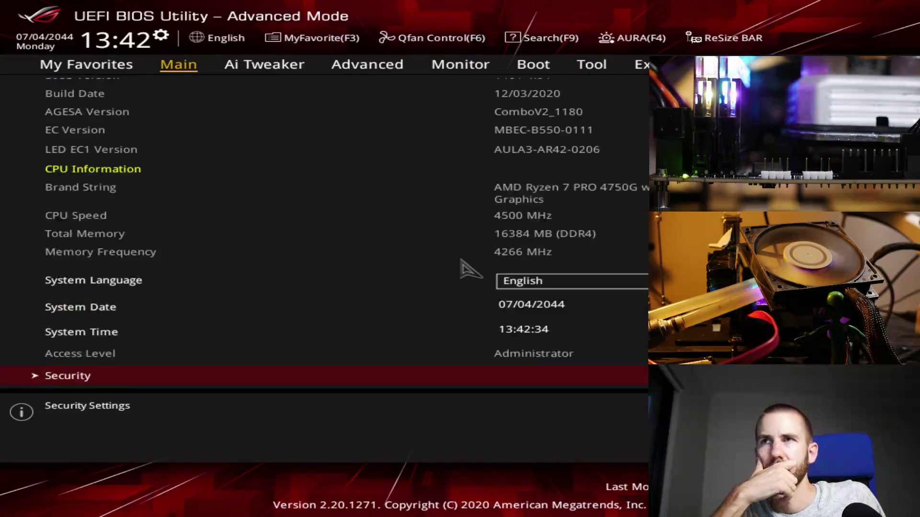
key("Right")
key("Down")
key("Down")
key("Down")
key("Down")
key("Down")
key("Down")
key("Down")
key("Down")
key("Down")
key("Down")
key("Down")
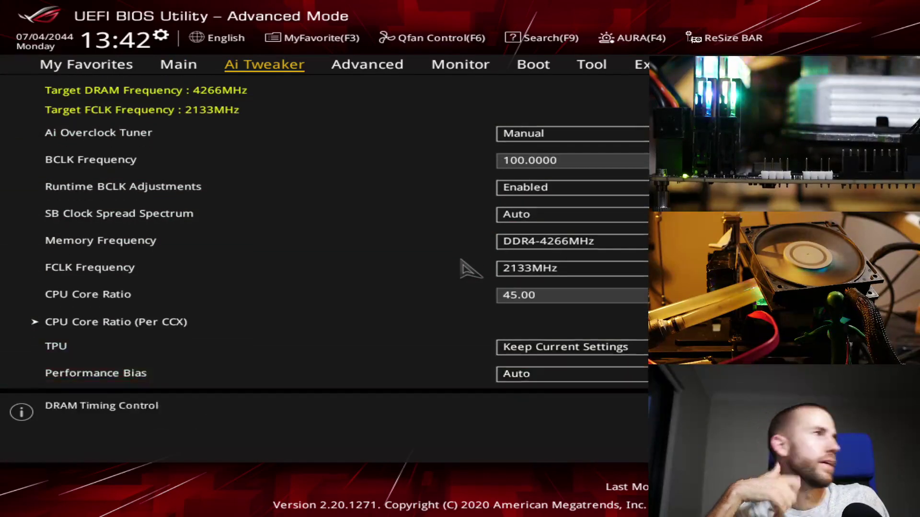
key("Up")
key("Up")
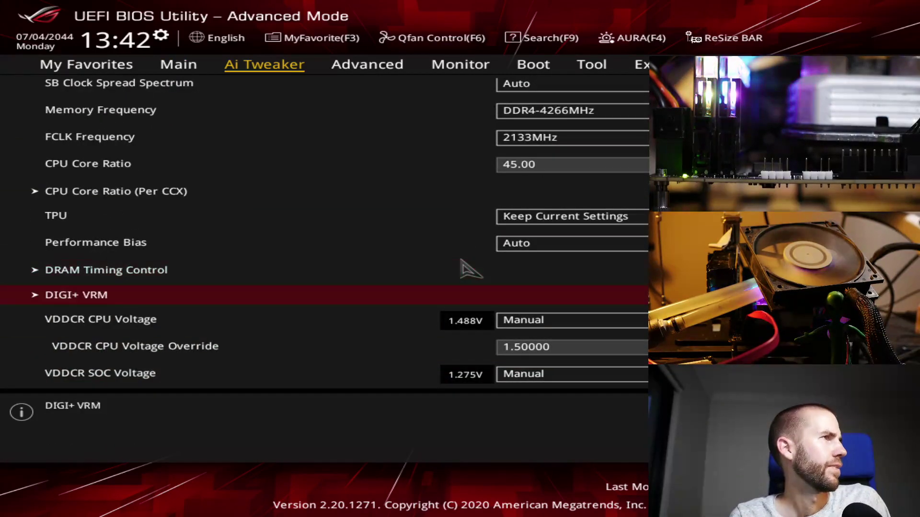
Step: Review the Ai Tweaker voltage list from VDDCR CPU Voltage through the CPU SOC Current Telemetry setting
key("Down")
key("Down")
key("Down")
key("Down")
key("Down")
key("Down")
key("Down")
key("Down")
key("Down")
key("Down")
key("Down")
key("Down")
key("Down")
key("Down")
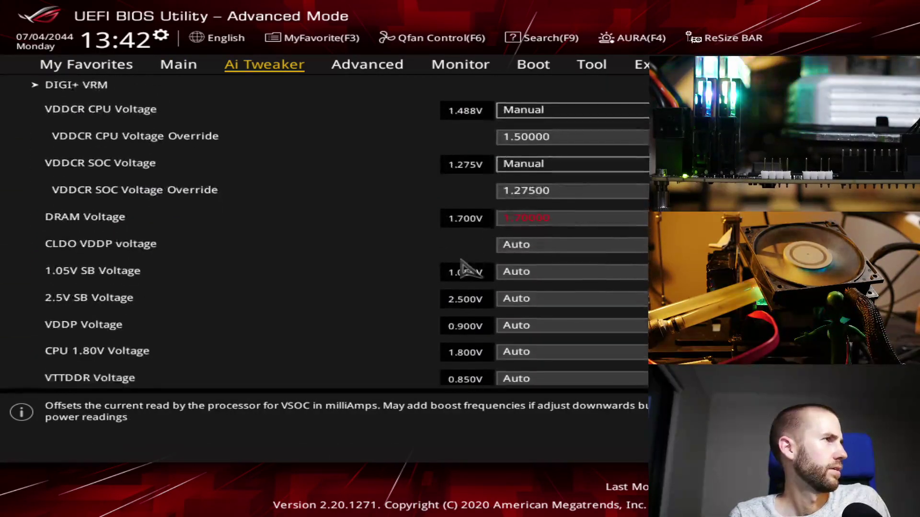
key("Up")
key("Up")
key("Up")
key("Up")
key("Up")
key("Up")
key("Up")
key("Up")
key("Up")
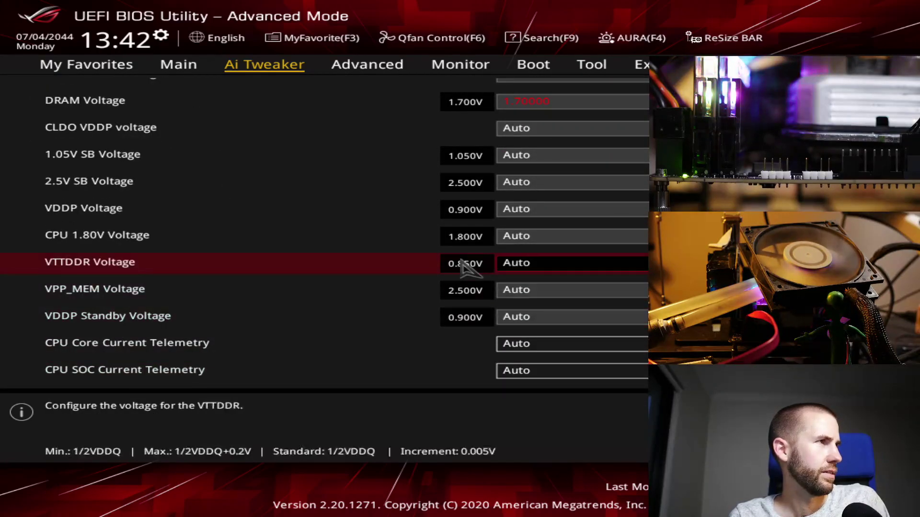
key("Up")
key("Up")
key("Up")
key("Up")
key("Up")
key("Up")
key("Up")
key("Up")
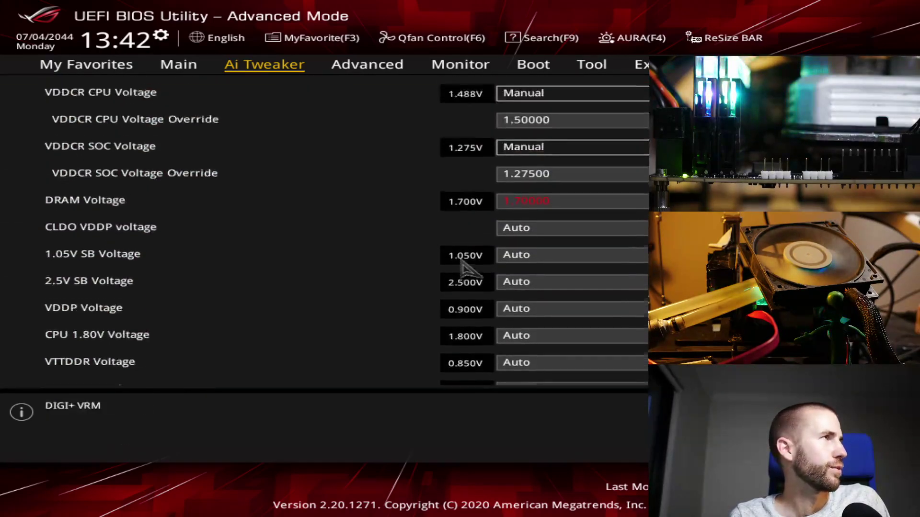
Step: Examine the load line calibration and power phase settings in DIGI+ VRM and return to Ai Tweaker
key("Down")
key("Down")
key("Return")
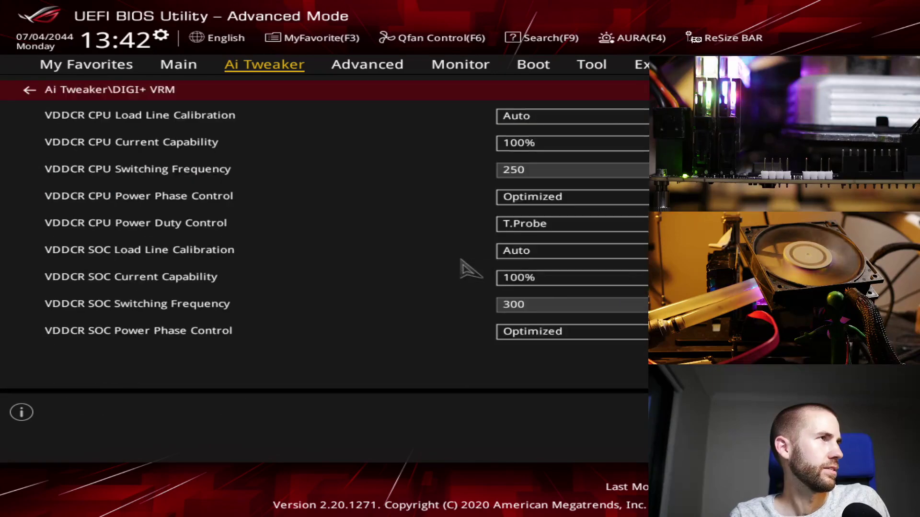
key("Escape")
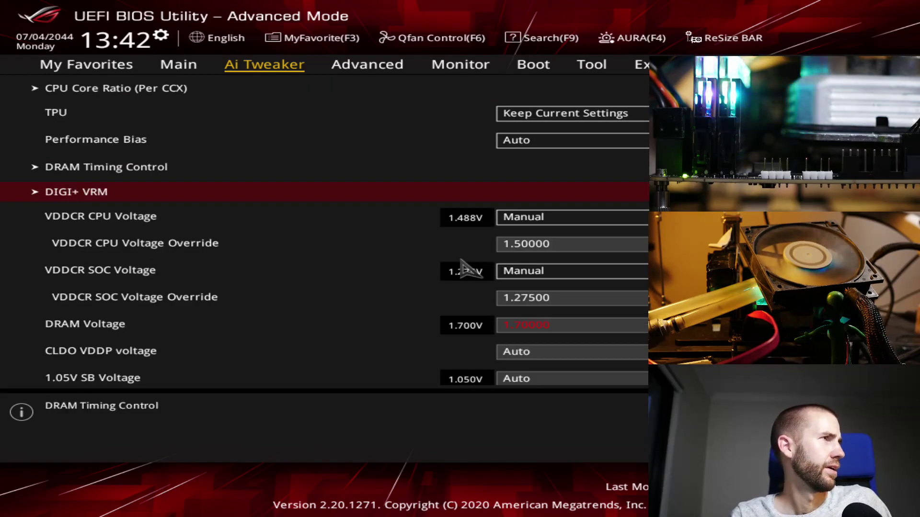
Step: Review the memory timings, termination and drive strength settings in DRAM Timing Control through Mem Over Clock Fail Count
key("Return")
key("Down")
key("Down")
key("Down")
key("Down")
key("Down")
key("Down")
key("Down")
key("Down")
key("Down")
key("Down")
key("Down")
key("Down")
key("Down")
key("Down")
key("Down")
key("Down")
key("Down")
key("Down")
key("Down")
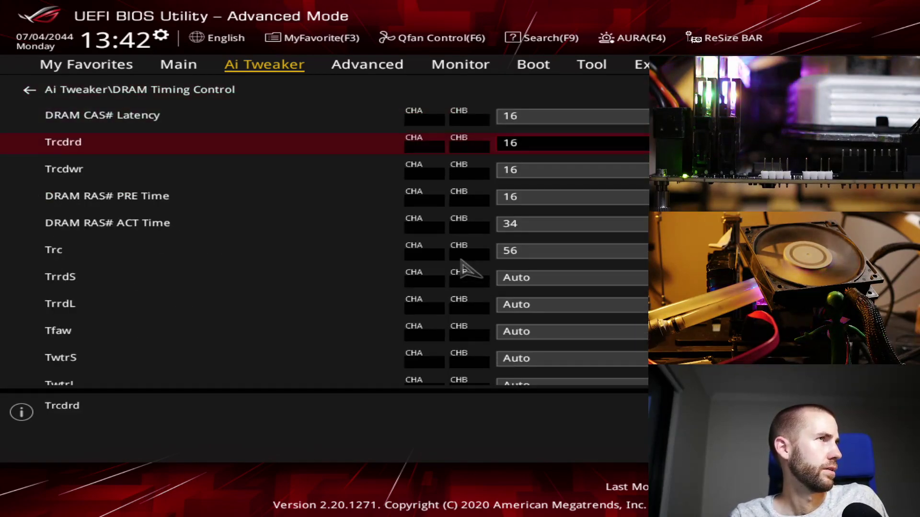
key("Down")
key("Down")
key("Down")
key("Down")
key("Down")
key("Down")
key("Down")
key("Down")
key("Down")
key("Down")
key("Down")
key("Down")
key("Down")
key("Down")
key("Down")
key("Down")
key("Down")
key("Down")
key("Down")
key("Down")
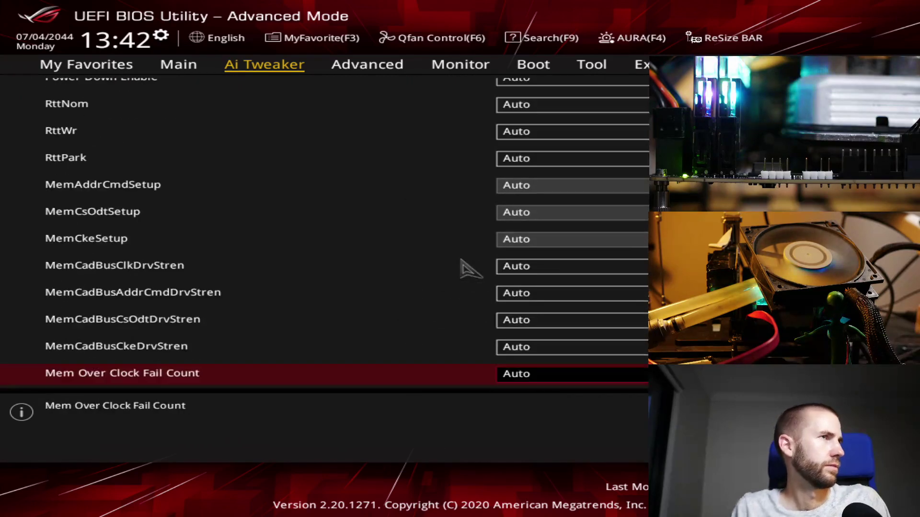
key("Up")
key("Up")
key("Up")
key("Up")
key("Up")
key("Up")
key("Up")
key("Up")
key("Up")
key("Up")
key("Up")
key("Up")
key("Up")
key("Up")
key("Up")
key("Up")
key("Up")
key("Up")
key("Up")
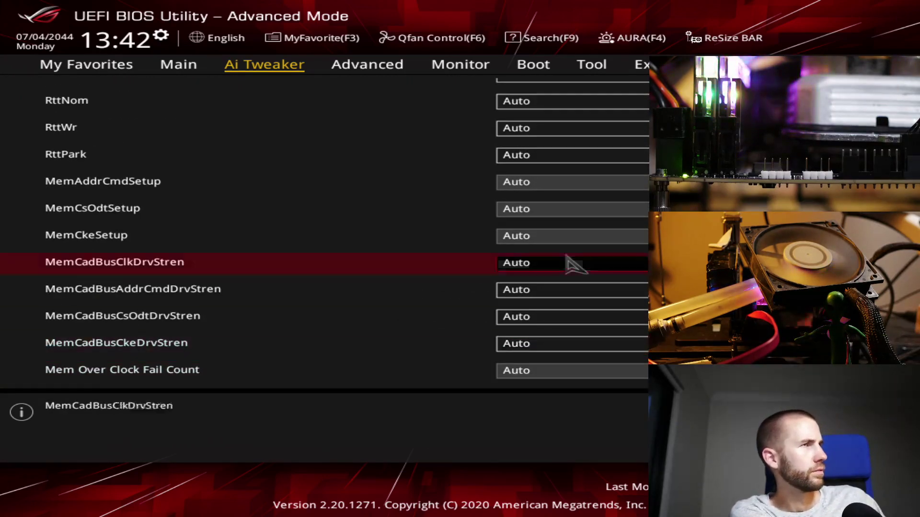
Step: Check the Gear Down Mode options in DRAM Timing Control and return to Ai Tweaker without changing them
key("Up")
key("Up")
key("Up")
key("Up")
key("Down")
key("Down")
key("Down")
key("Down")
key("Down")
key("Down")
key("Down")
key("Down")
key("Down")
key("Down")
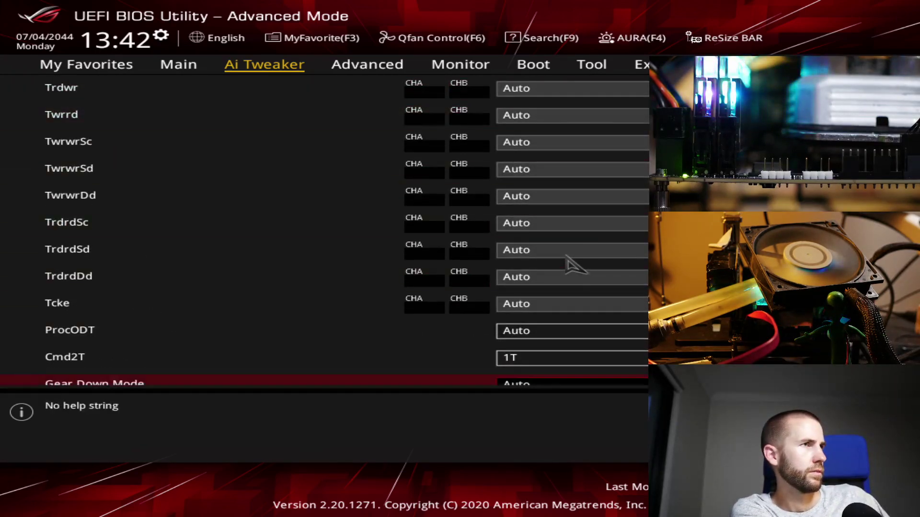
key("Return")
key("Escape")
key("Escape")
Step: Check the Performance Bias options and look over the CPU Core Ratio and clock settings in Ai Tweaker
key("Up")
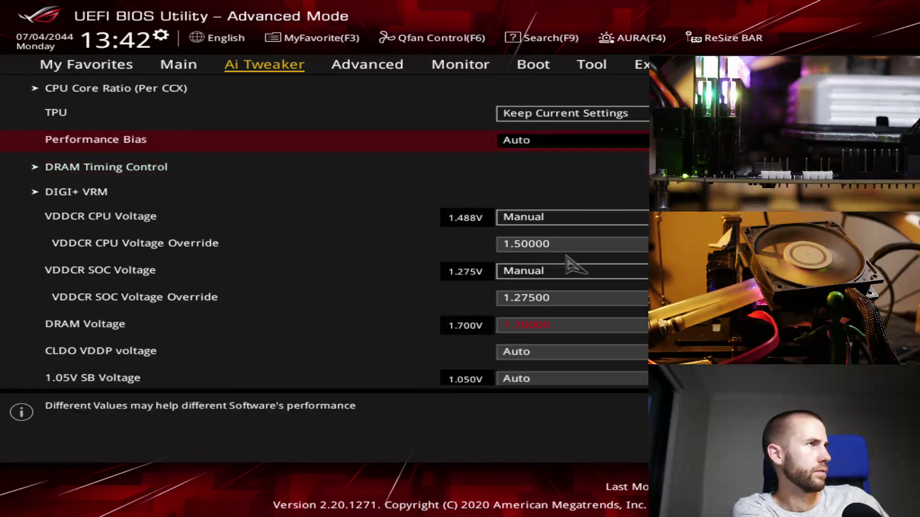
key("Return")
key("Escape")
key("Up")
key("Up")
key("Up")
key("Up")
key("Down")
key("Down")
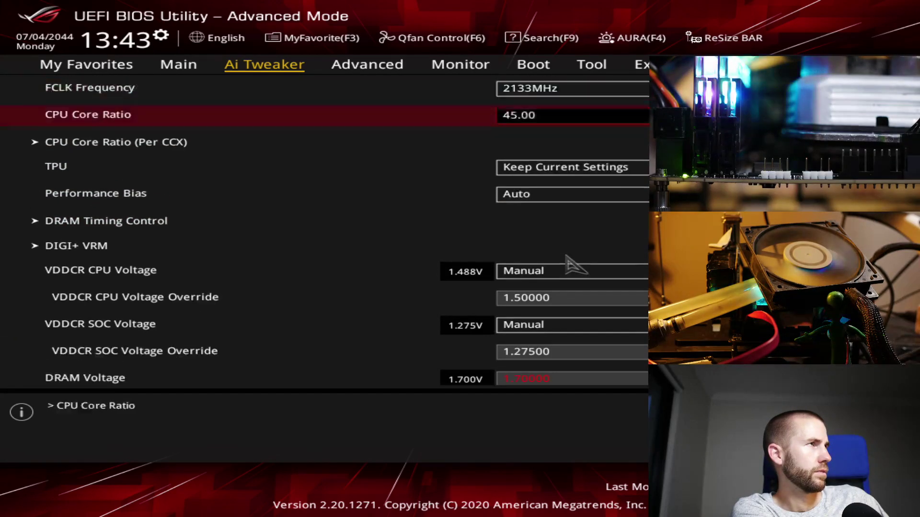
key("Return")
key("Escape")
key("Up")
key("Up")
key("Up")
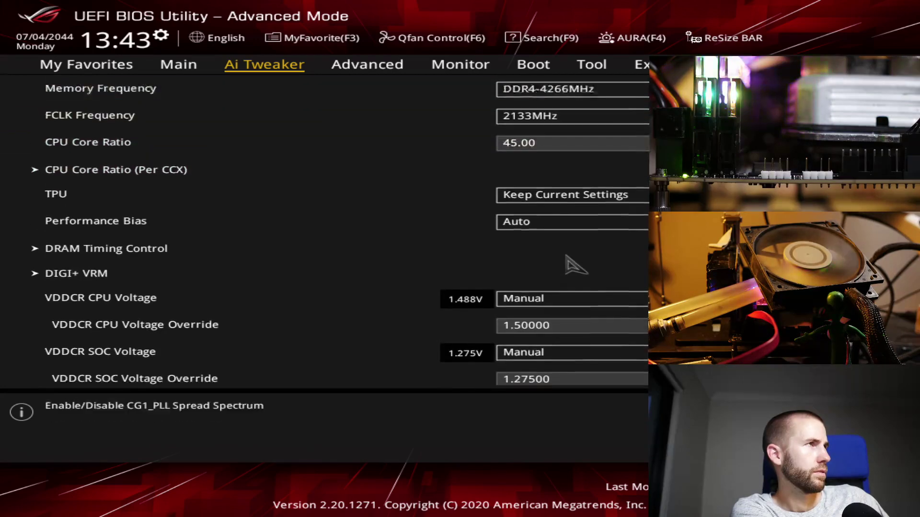
Step: Review the memory frequency, FCLK frequency and base clock settings in Ai Tweaker up to Ai Overclock Tuner, leaving them unchanged
key("Up")
key("Down")
key("Down")
key("Down")
key("Up")
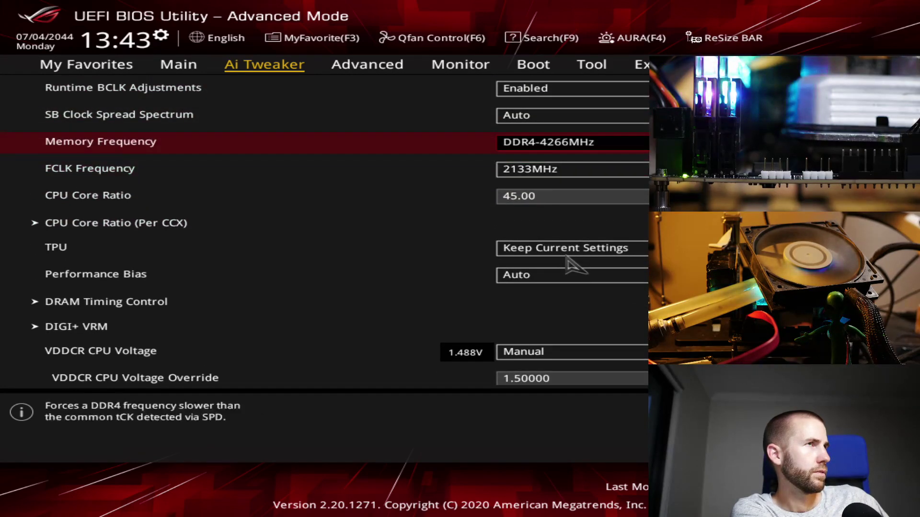
key("Down")
key("Return")
key("Escape")
key("Up")
key("Up")
key("Up")
key("Up")
key("Up")
key("Up")
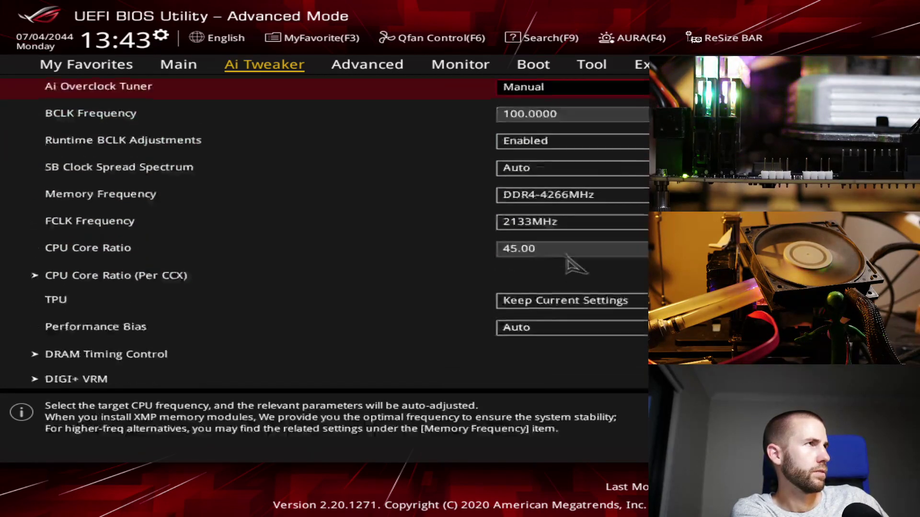
Step: Check the target CPU, DRAM and FCLK frequencies in Ai Tweaker, and save the BIOS configuration and reset the system
key("Down")
key("Down")
key("Down")
key("Up")
key("Up")
key("Up")
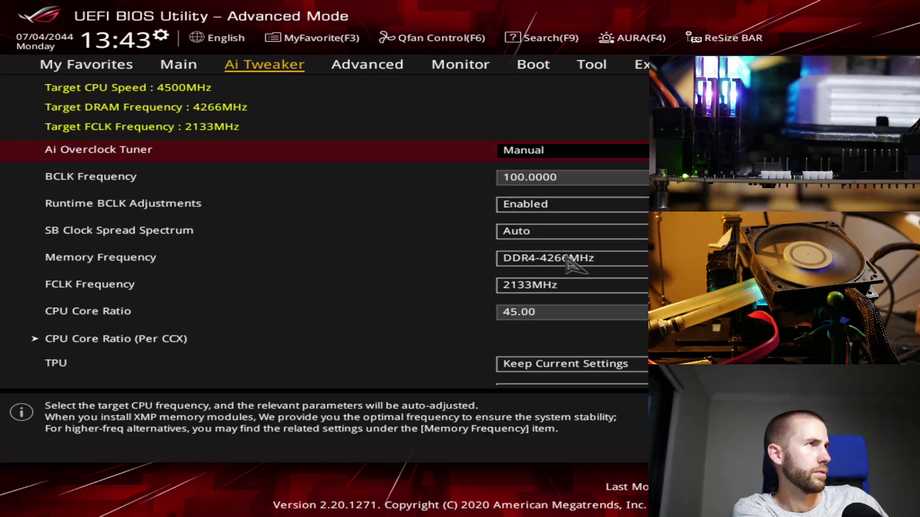
key("F10")
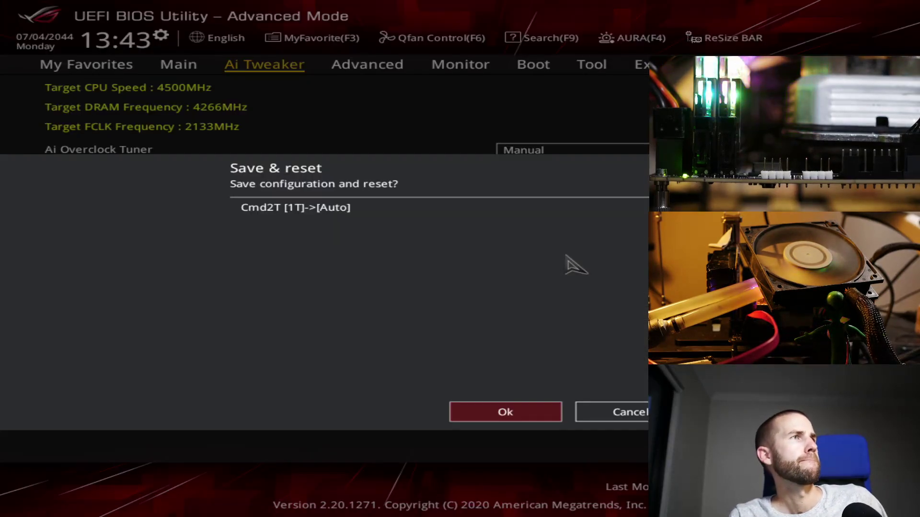
key("Return")
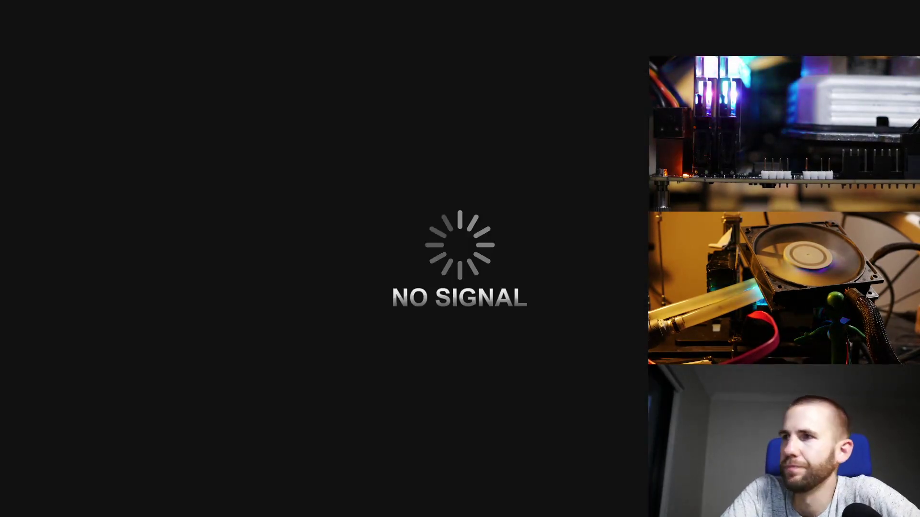